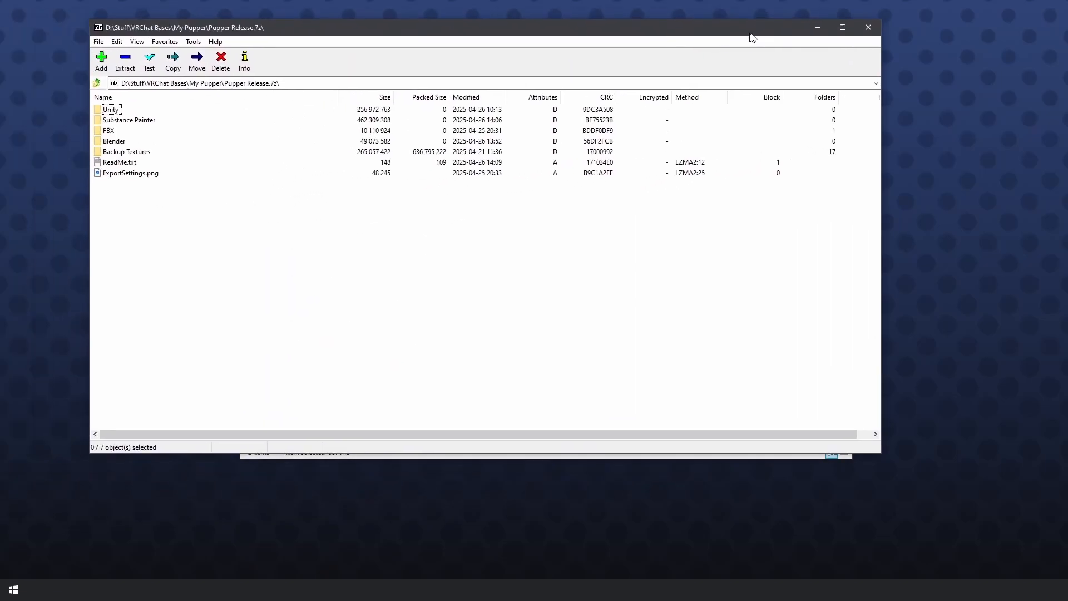
- Extract the entire contents of Pupper Release.7z into the My Pupper folder
{"action": "left_click_drag", "start_coordinate": [125, 214], "coordinate": [106, 105]}
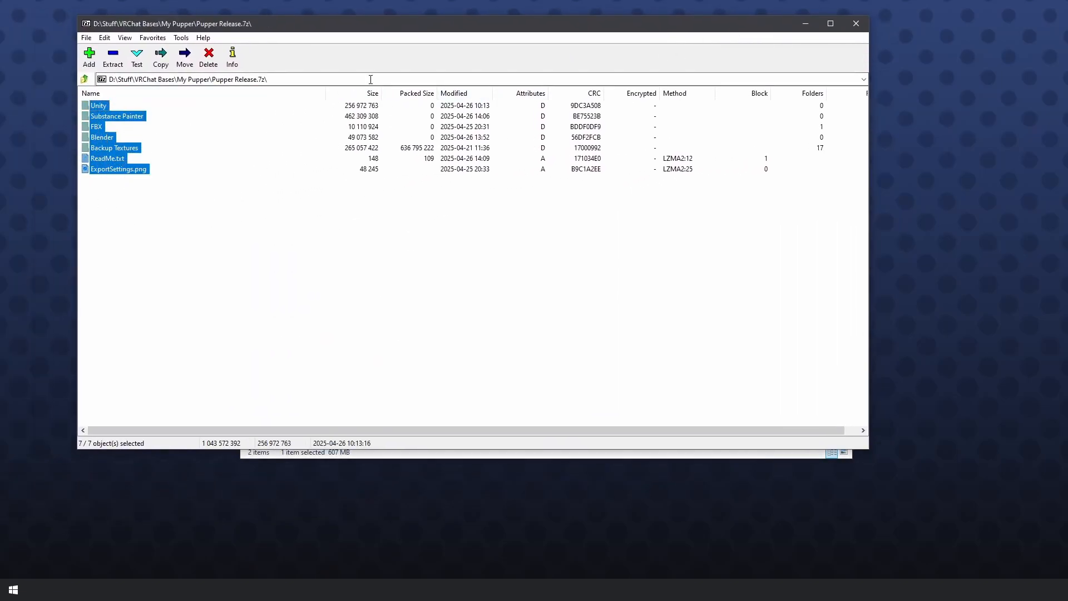
{"action": "left_click_drag", "start_coordinate": [565, 28], "coordinate": [849, 91]}
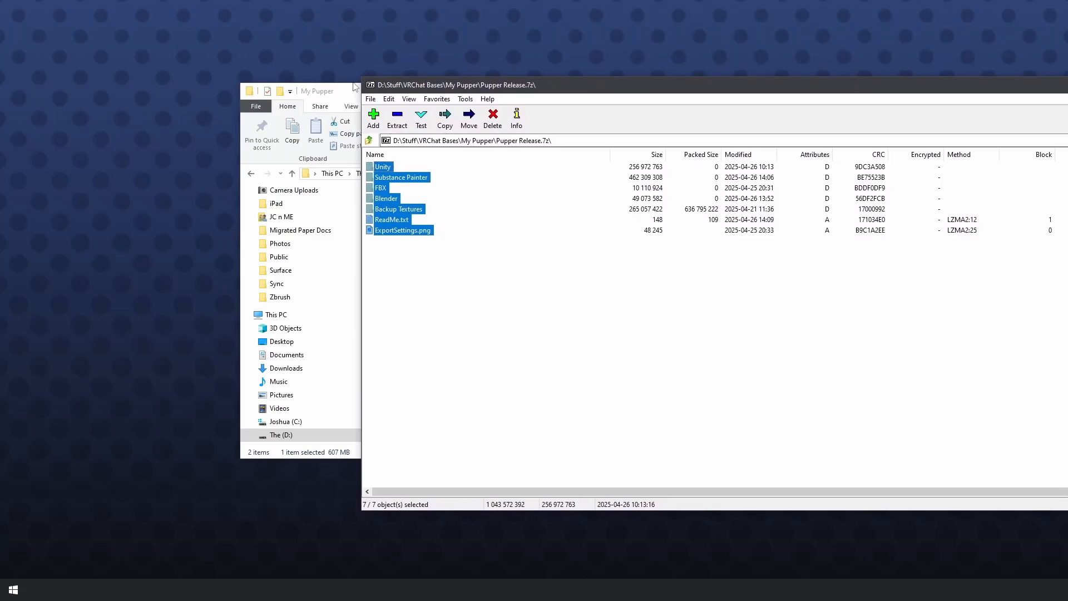
{"action": "left_click_drag", "start_coordinate": [349, 97], "coordinate": [273, 86]}
{"action": "left_click_drag", "start_coordinate": [855, 93], "coordinate": [892, 92]}
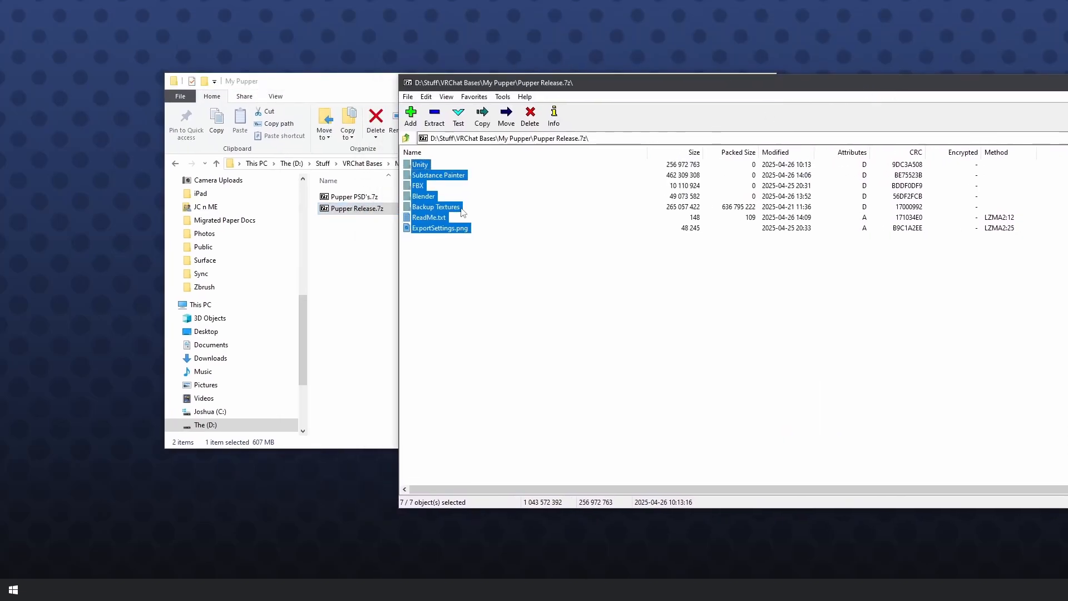
{"action": "left_click_drag", "start_coordinate": [418, 229], "coordinate": [342, 318]}
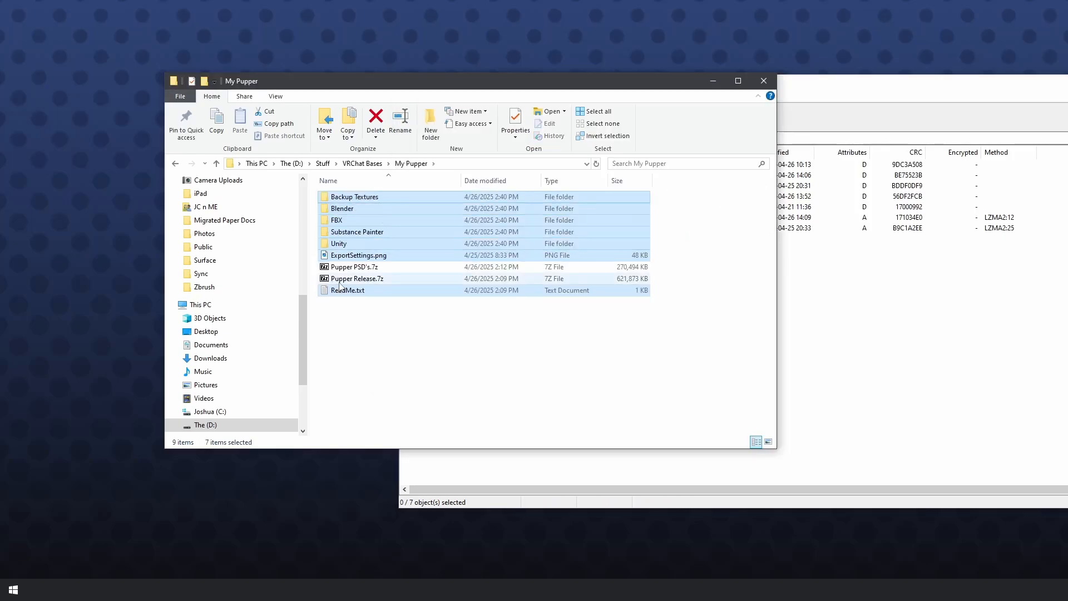
- Open Pupper PSD's.7z and extract its PSD folder into the My Pupper folder
{"action": "left_click", "coordinate": [357, 308]}
{"action": "left_click", "coordinate": [345, 267]}
{"action": "double_click", "coordinate": [345, 268]}
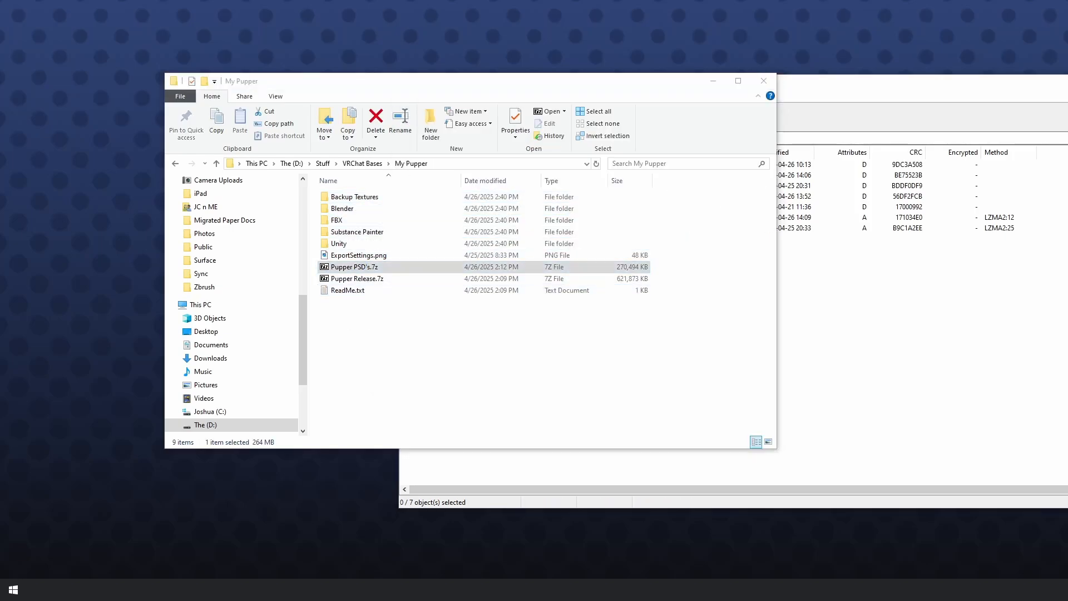
{"action": "left_click_drag", "start_coordinate": [534, 115], "coordinate": [739, 104]}
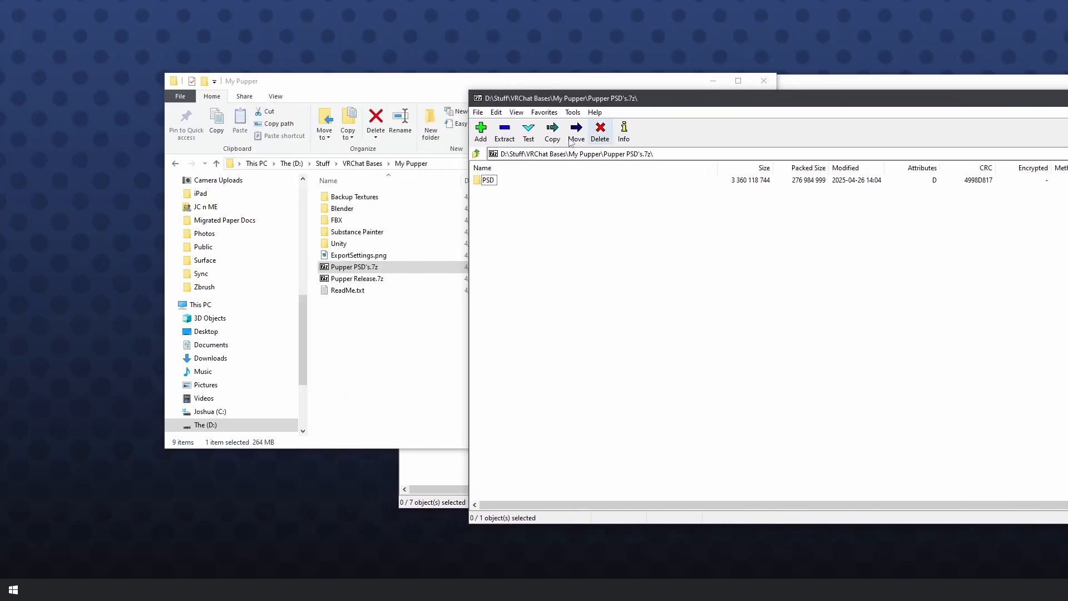
{"action": "left_click_drag", "start_coordinate": [490, 181], "coordinate": [372, 319]}
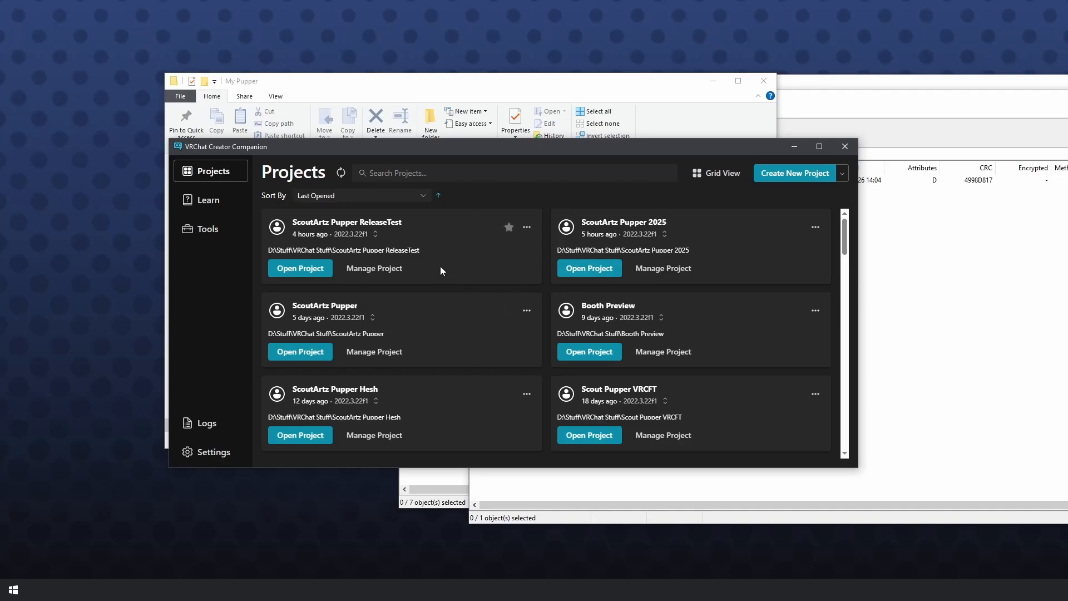
- In VRChat Creator Companion, create a project from the Unity 2022 Avatar Project template, named "My Pupper"
{"action": "left_click", "coordinate": [799, 174]}
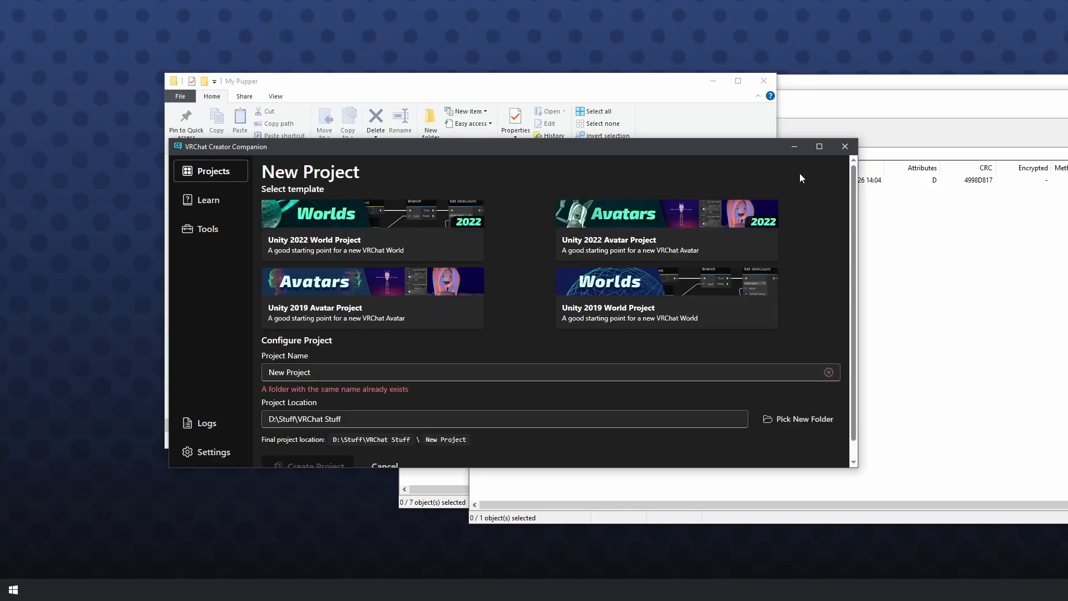
{"action": "left_click", "coordinate": [610, 244]}
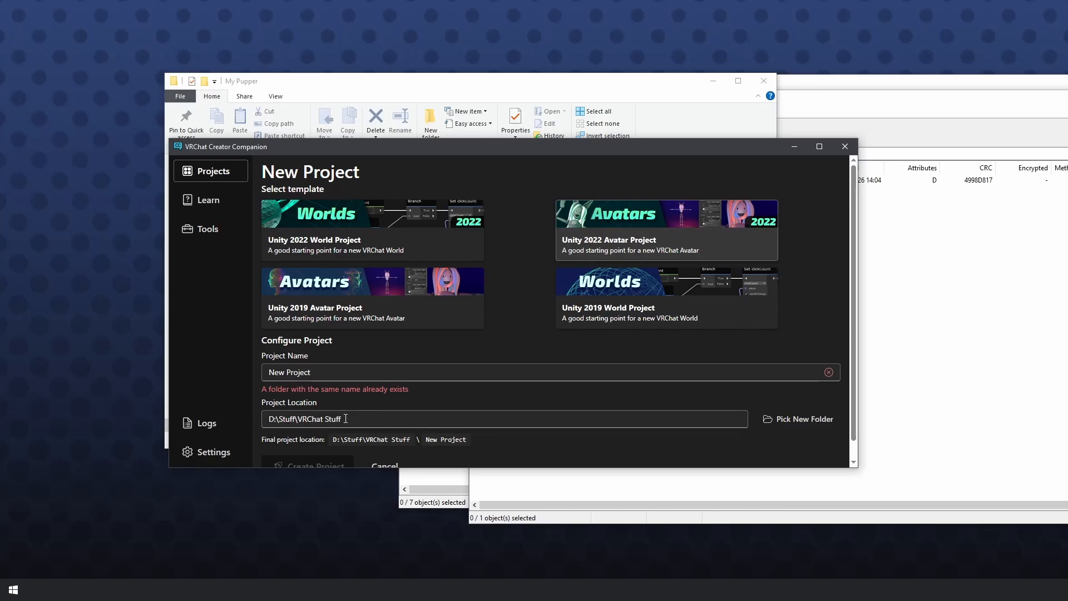
{"action": "left_click", "coordinate": [343, 372]}
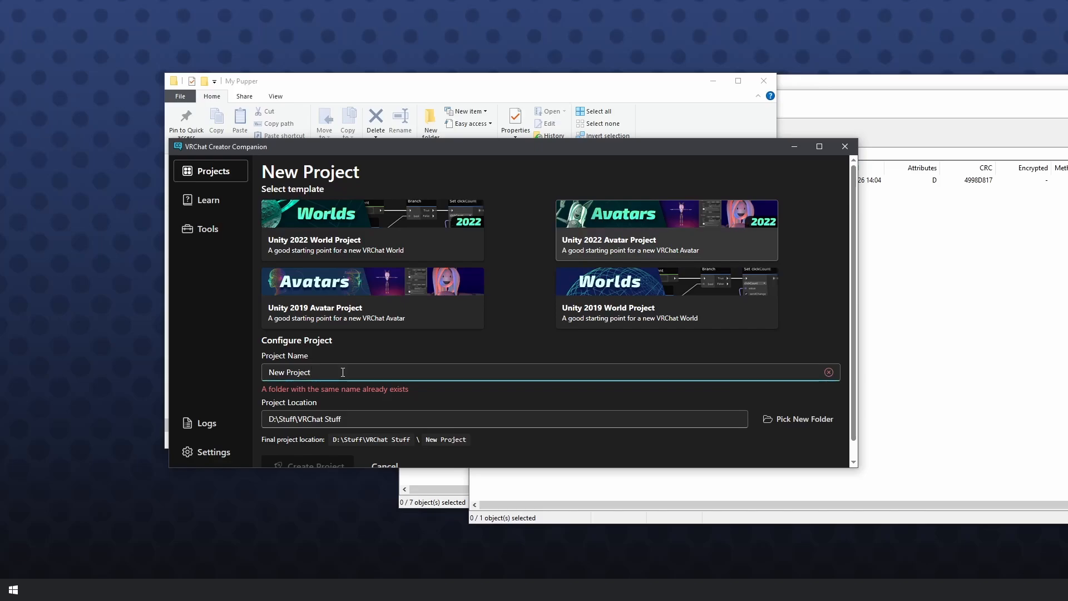
{"action": "key", "text": "ctrl+a"}
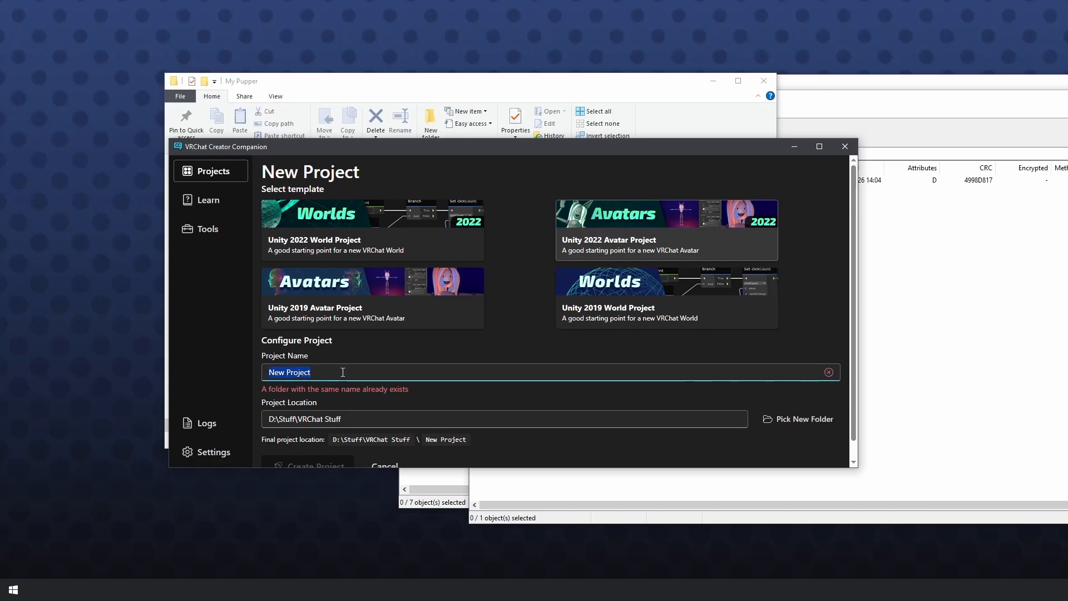
{"action": "type", "text": "My "}
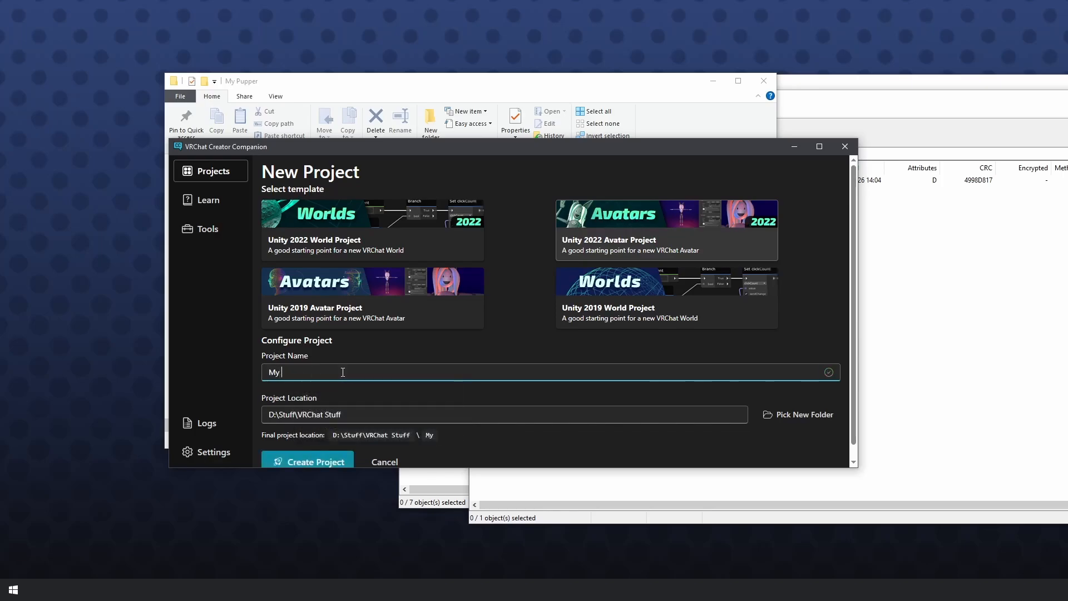
{"action": "type", "text": "Pupper"}
{"action": "scroll", "coordinate": [297, 351], "scroll_direction": "down", "scroll_amount": 1}
{"action": "left_click", "coordinate": [297, 452]}
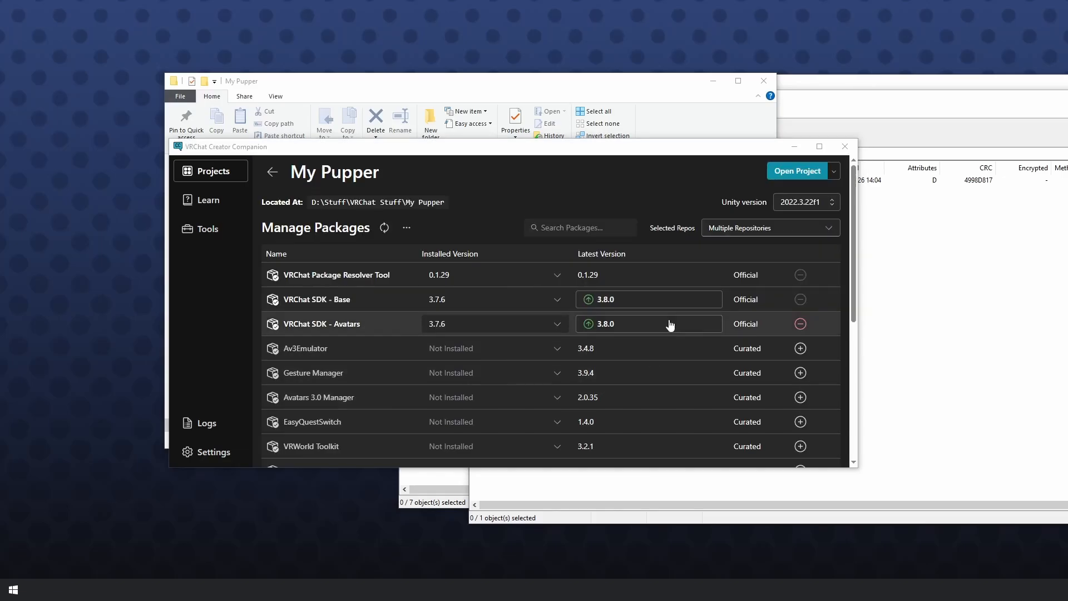
- Upgrade the project's VRChat SDK - Base and VRChat SDK - Avatars packages to version 3.8.0
{"action": "left_click", "coordinate": [592, 305]}
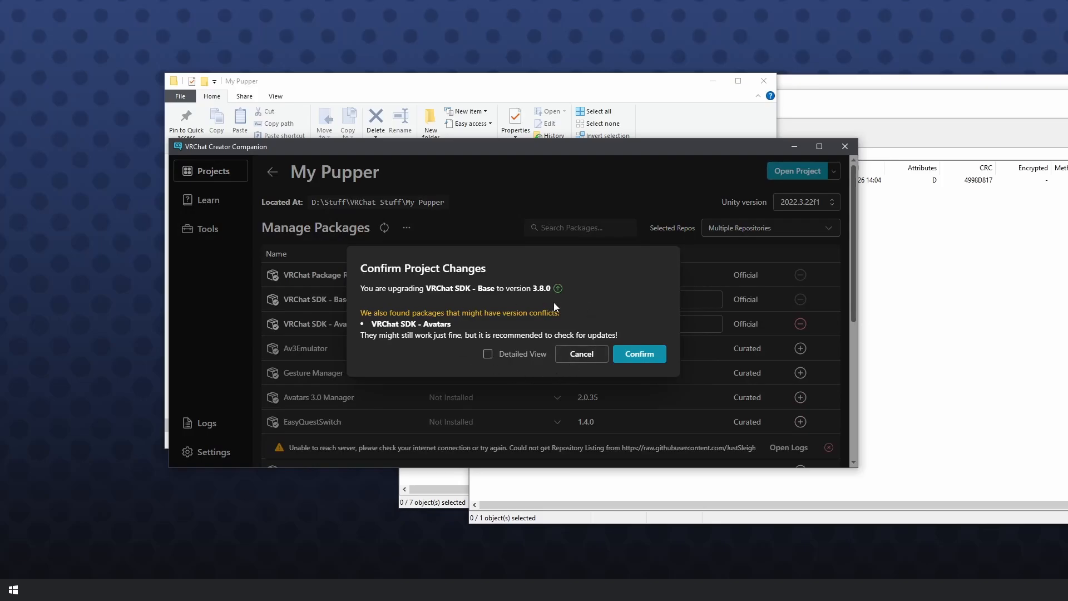
{"action": "left_click", "coordinate": [635, 354]}
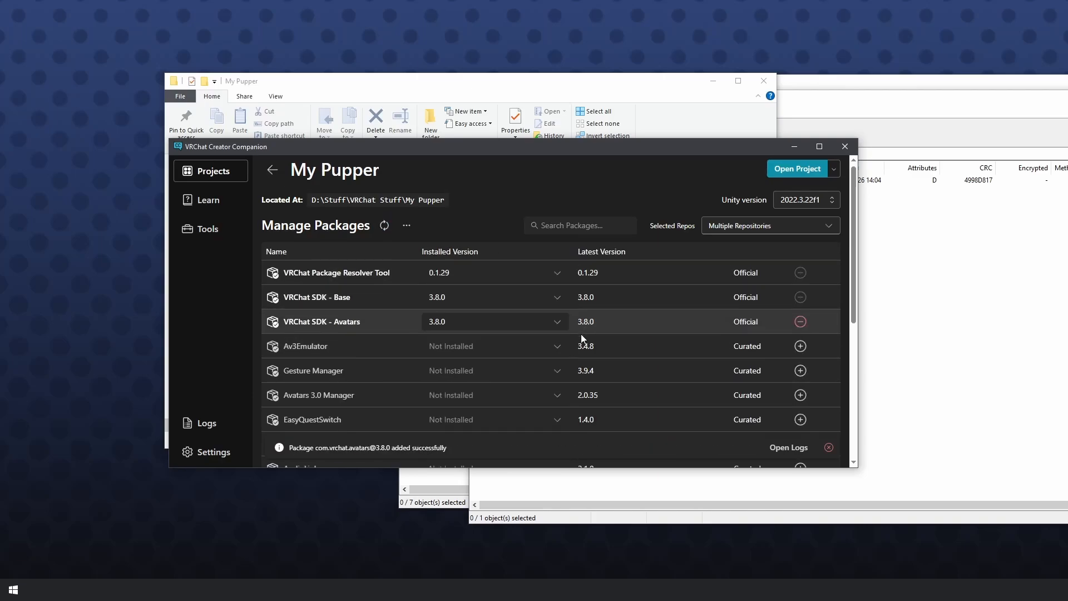
- Add the VRCFury package, version 1.1227.0, to the My Pupper project
{"action": "scroll", "coordinate": [584, 329], "scroll_direction": "down", "scroll_amount": 2}
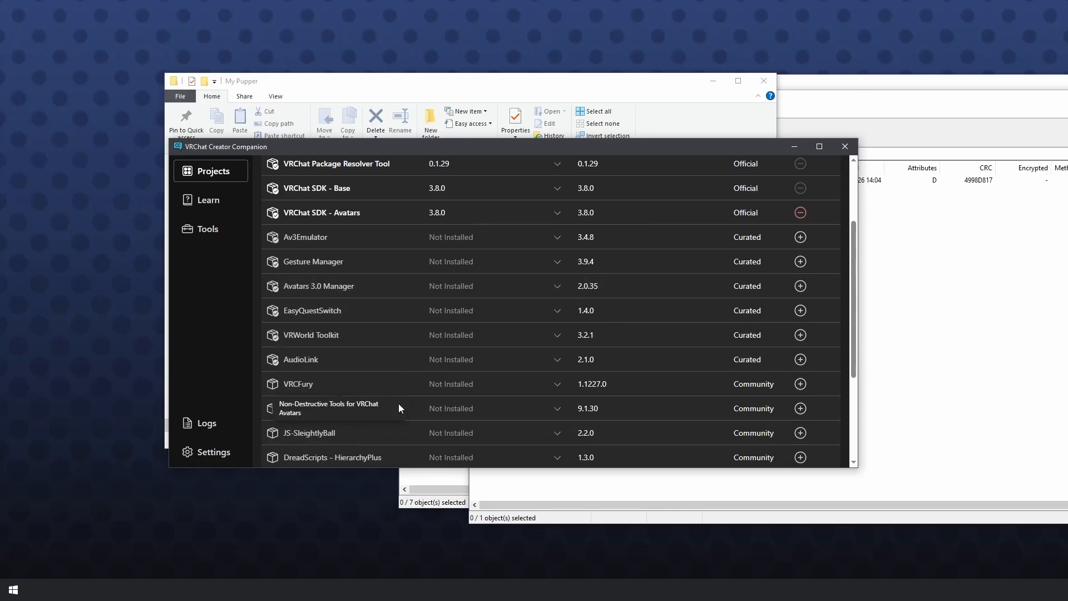
{"action": "left_click", "coordinate": [800, 384]}
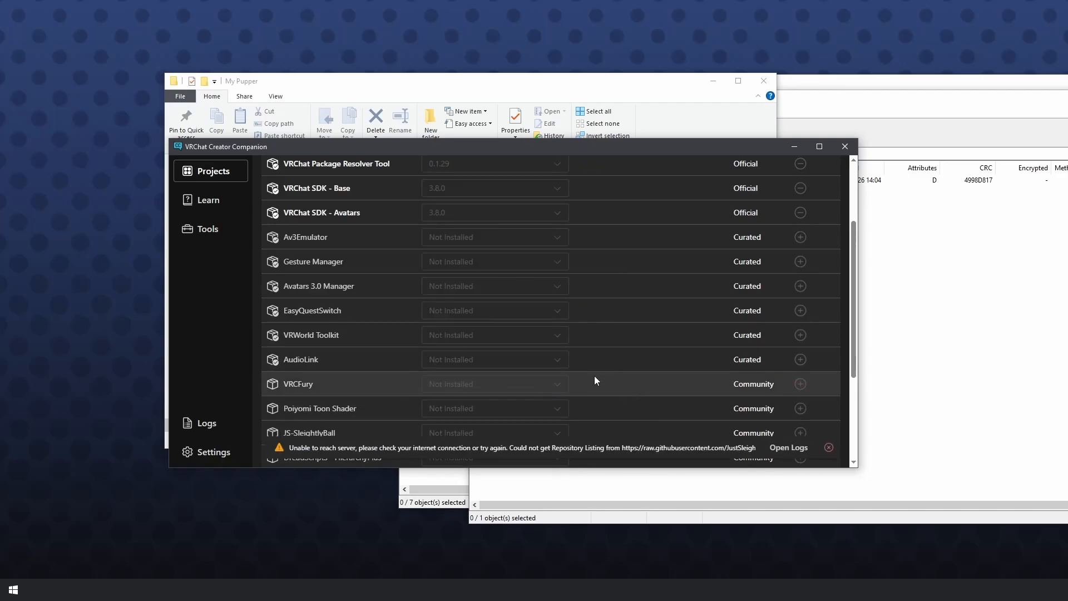
{"action": "scroll", "coordinate": [556, 272], "scroll_direction": "up", "scroll_amount": 2}
{"action": "scroll", "coordinate": [499, 365], "scroll_direction": "down", "scroll_amount": 2}
{"action": "scroll", "coordinate": [515, 354], "scroll_direction": "up", "scroll_amount": 1}
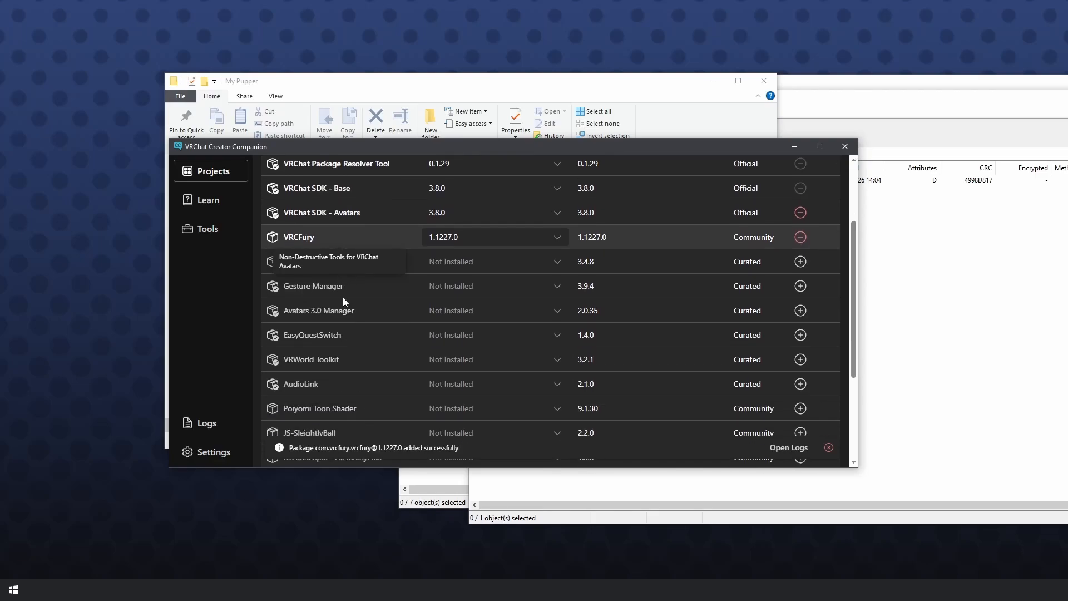
- Add the Poiyomi Toon Shader package, version 9.1.30, to the project
{"action": "scroll", "coordinate": [340, 353], "scroll_direction": "down", "scroll_amount": 2}
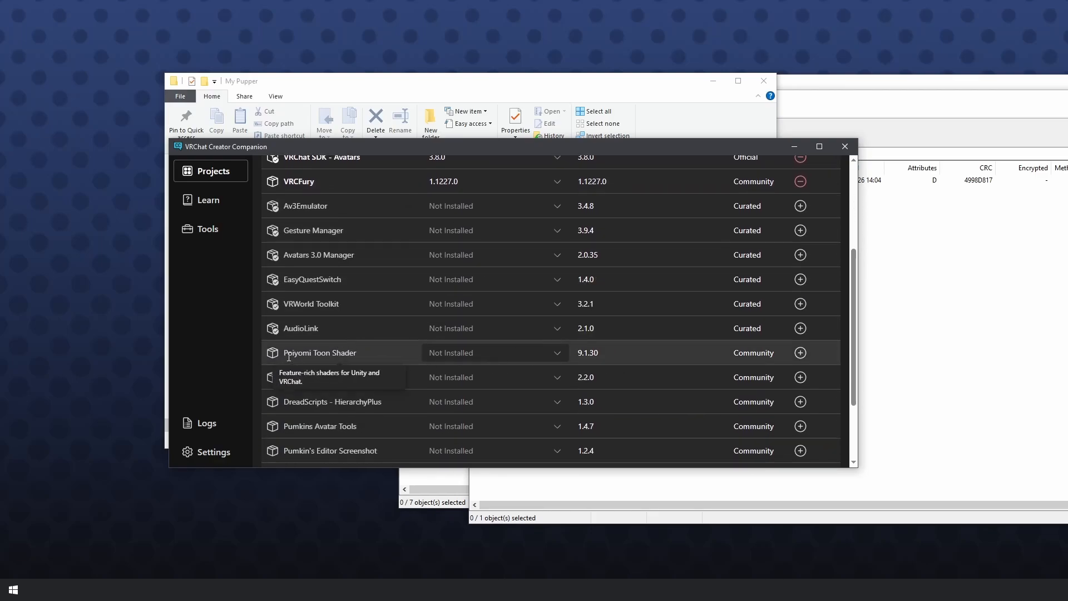
{"action": "left_click", "coordinate": [801, 352]}
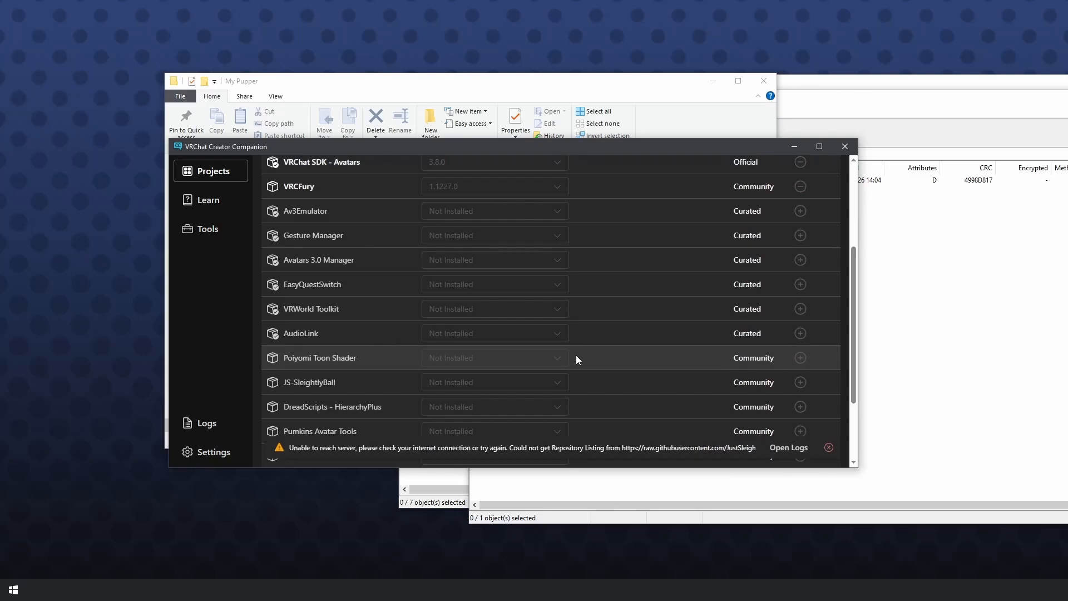
{"action": "scroll", "coordinate": [576, 355], "scroll_direction": "up", "scroll_amount": 1}
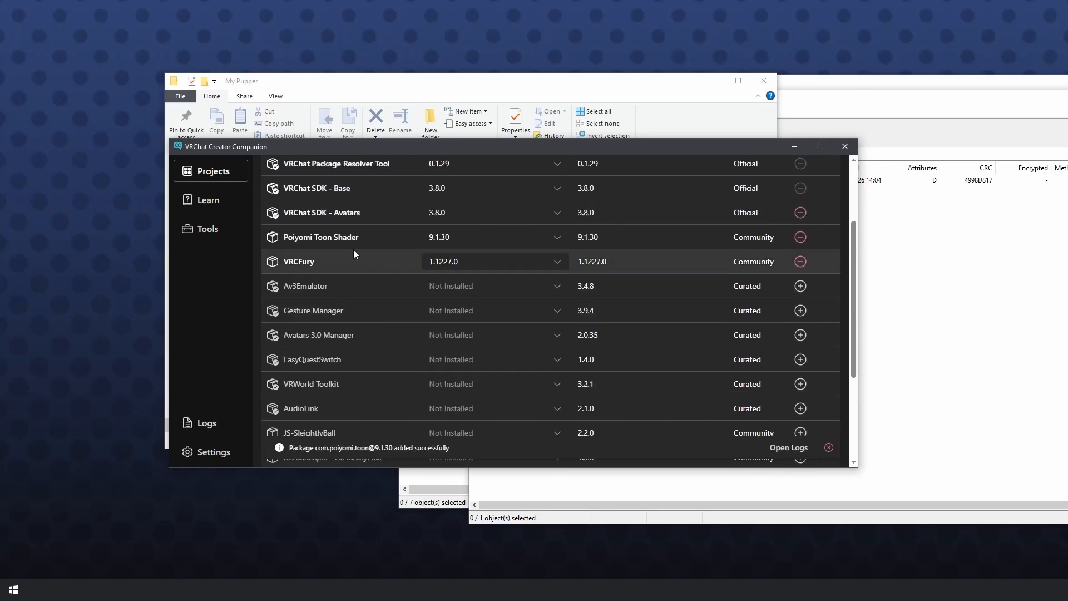
- Add the VRCFT - Jerry's Templates face tracking package, version 6.7.2, to the project
{"action": "scroll", "coordinate": [386, 286], "scroll_direction": "down", "scroll_amount": 1}
{"action": "mouse_move", "coordinate": [377, 301]}
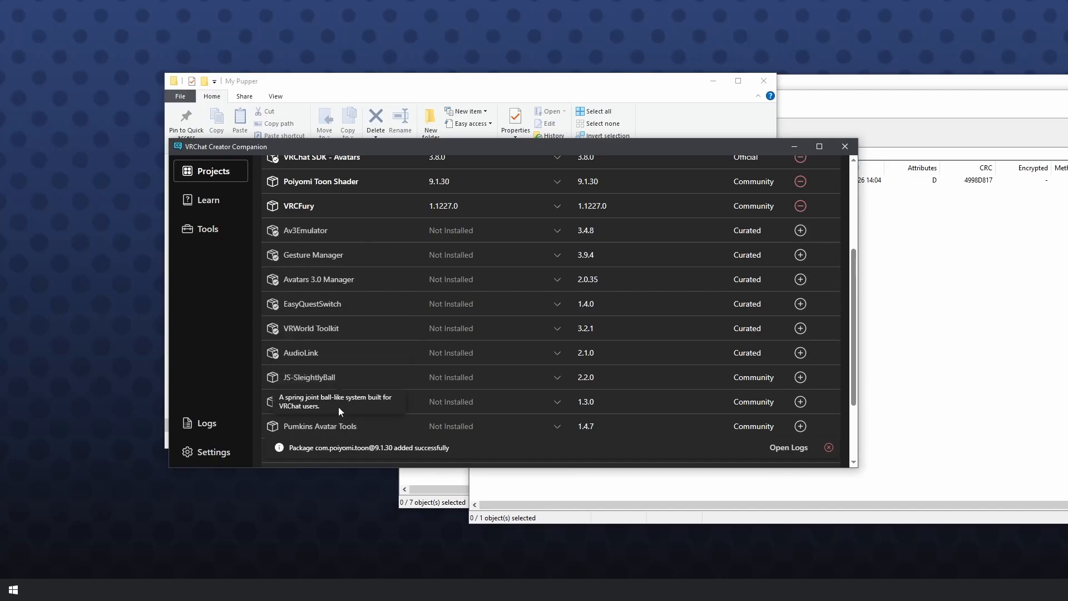
{"action": "scroll", "coordinate": [389, 379], "scroll_direction": "down", "scroll_amount": 2}
{"action": "mouse_move", "coordinate": [323, 367]}
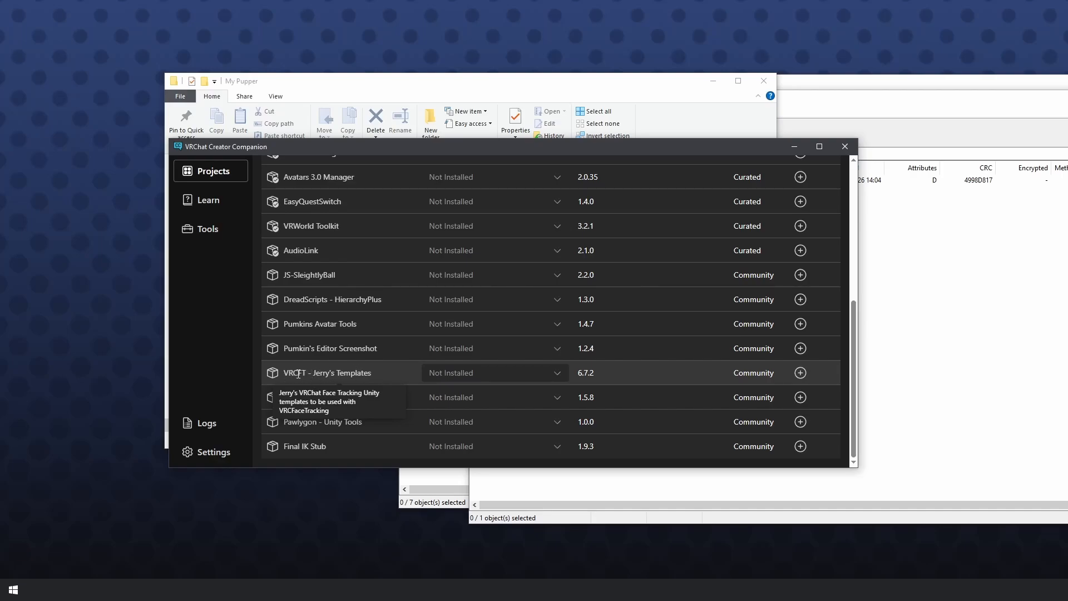
{"action": "left_click", "coordinate": [800, 373]}
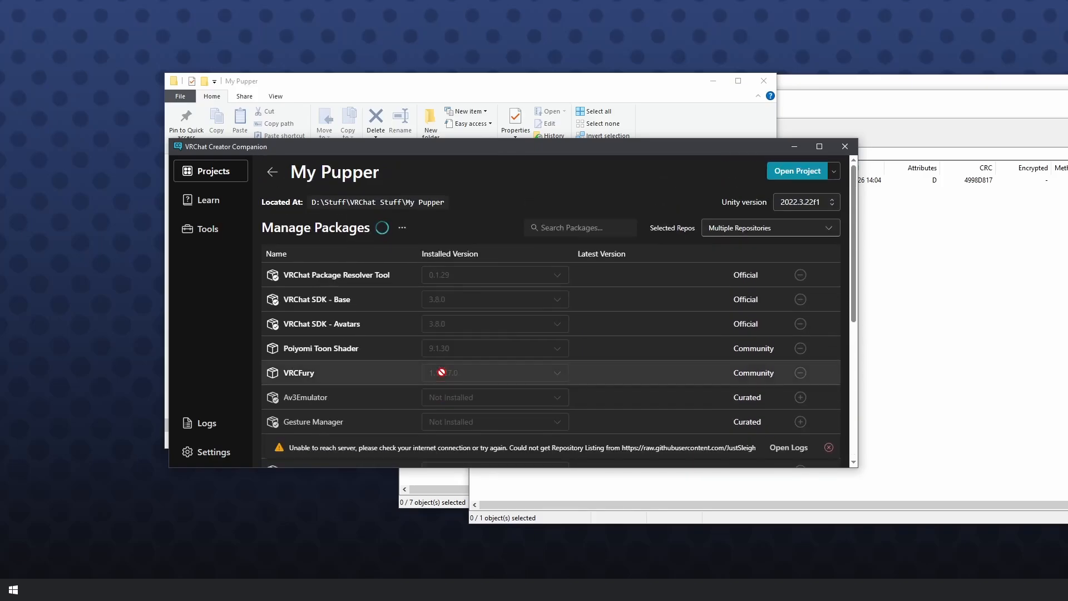
{"action": "scroll", "coordinate": [356, 351], "scroll_direction": "down", "scroll_amount": 1}
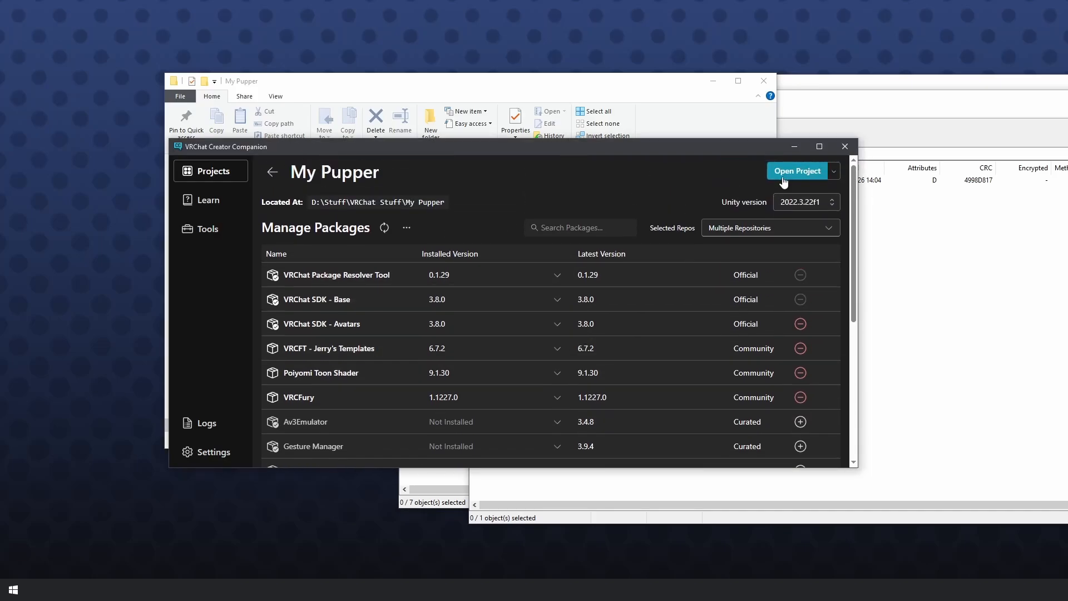
- Open the My Pupper project in the Unity editor
{"action": "left_click", "coordinate": [784, 182]}
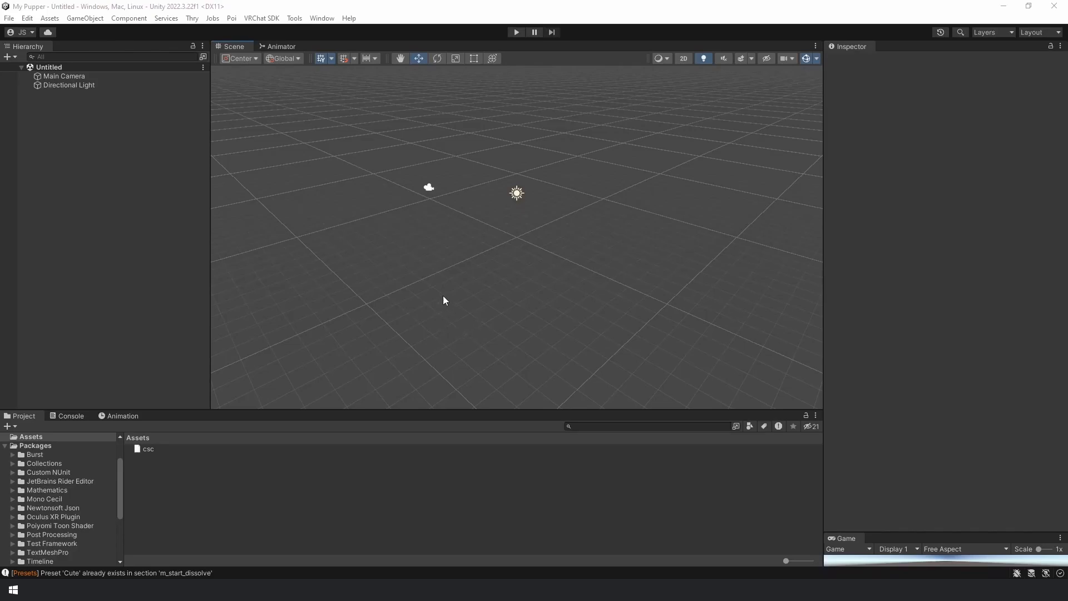
{"action": "left_click", "coordinate": [424, 226]}
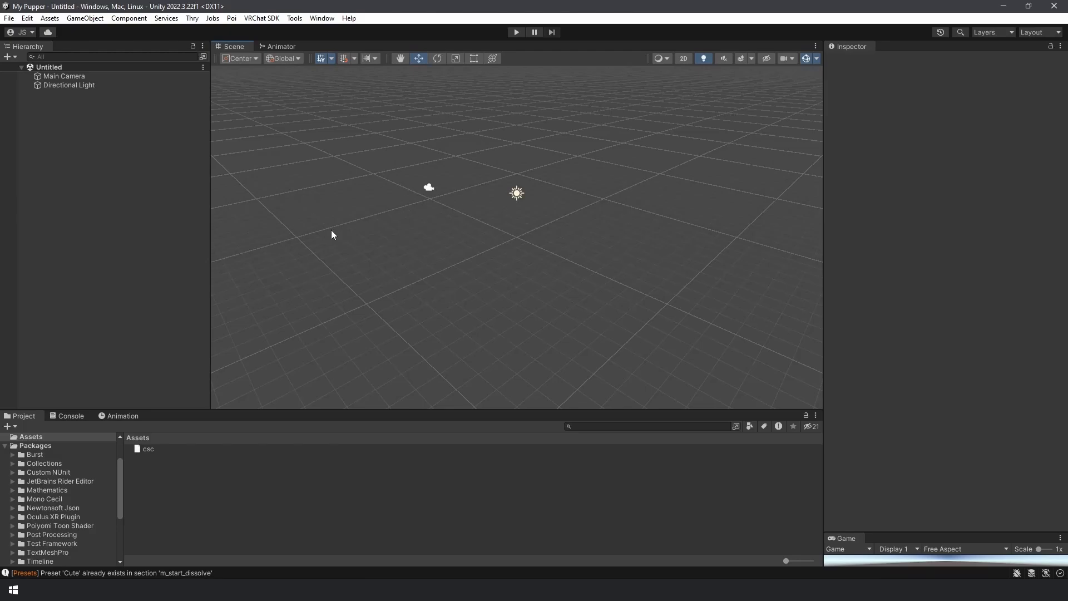
- From the My Pupper\Unity folder in File Explorer, load the ScoutArtz-Pupper-Release-v1.0 Unity package into the project's Assets for import
{"action": "key", "text": "alt+Tab"}
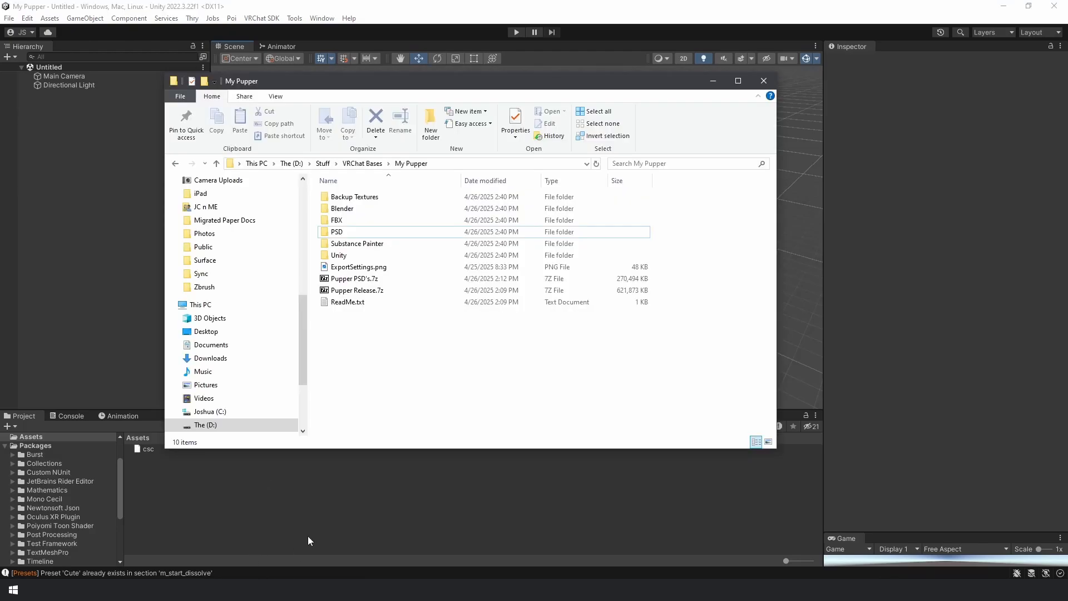
{"action": "double_click", "coordinate": [340, 255]}
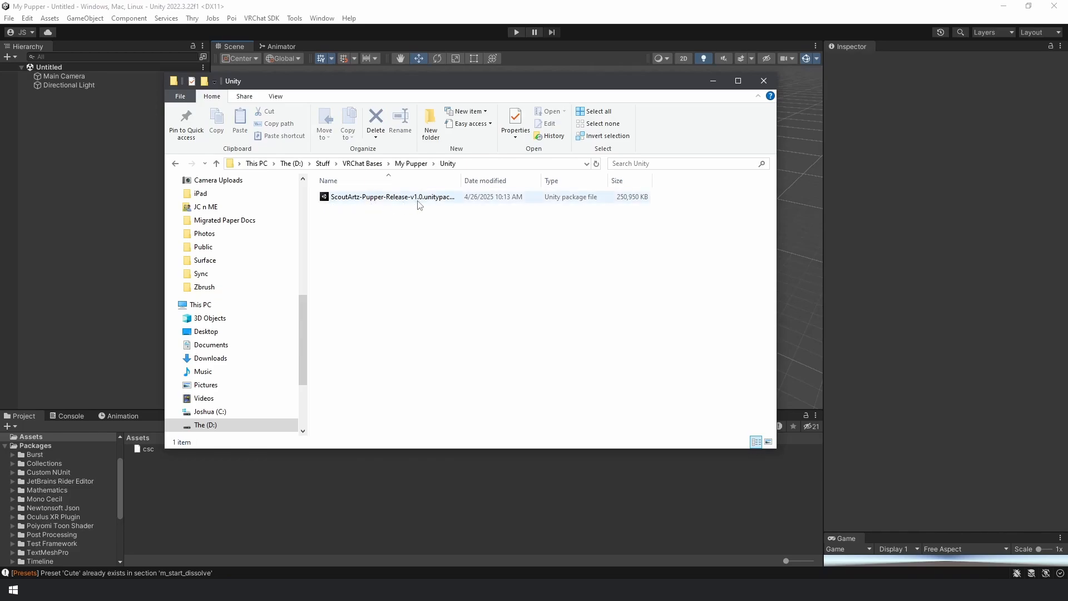
{"action": "left_click_drag", "start_coordinate": [487, 95], "coordinate": [644, 83]}
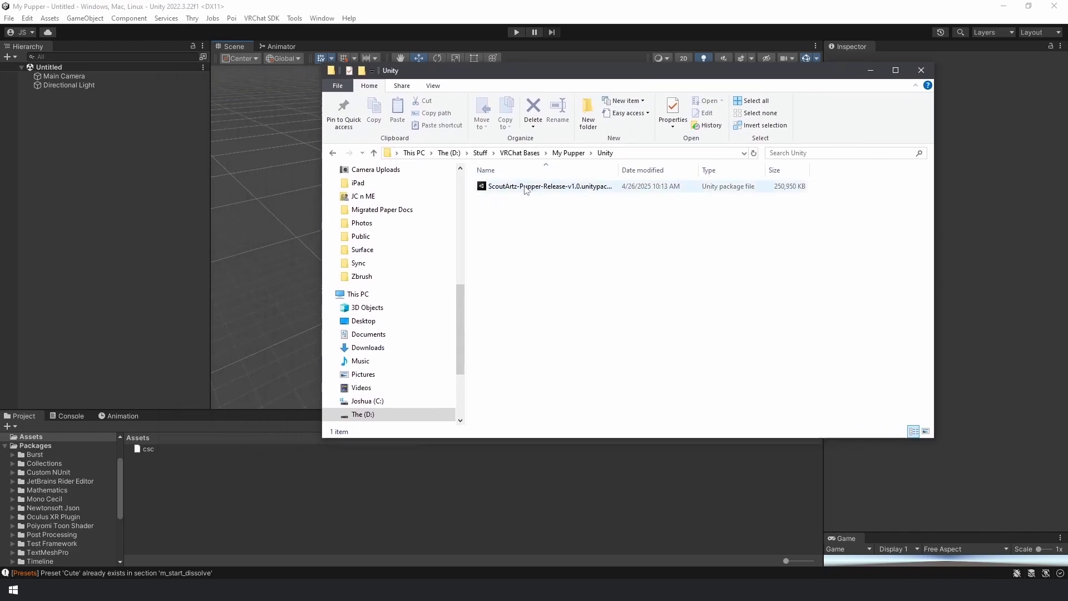
{"action": "left_click_drag", "start_coordinate": [525, 186], "coordinate": [223, 491]}
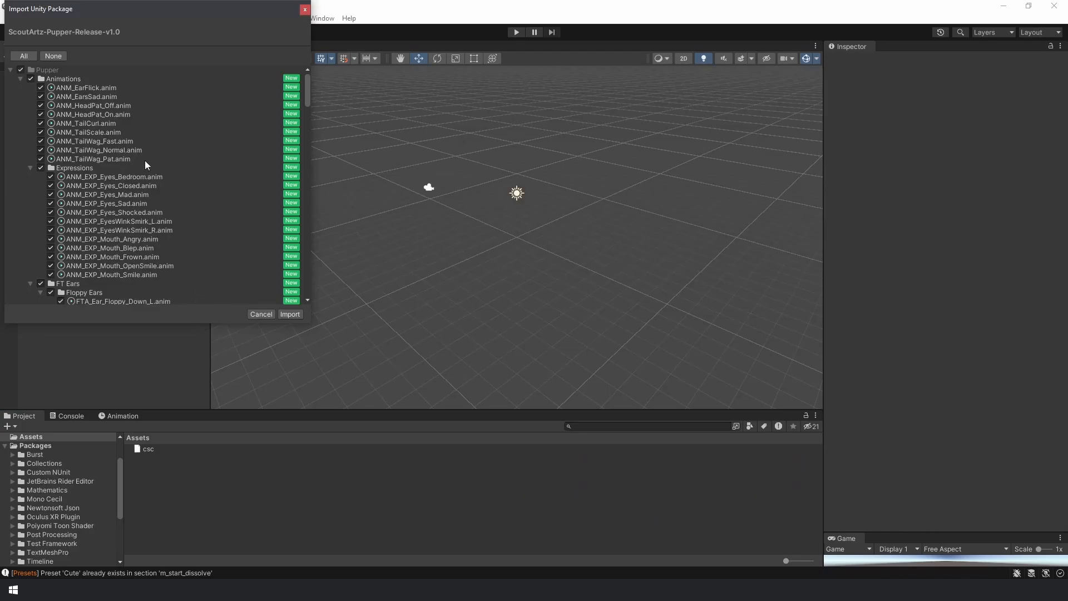
- Review the full list of files offered for import from the ScoutArtz-Pupper-Release-v1.0 package
{"action": "scroll", "coordinate": [207, 193], "scroll_direction": "down", "scroll_amount": 2}
{"action": "scroll", "coordinate": [184, 183], "scroll_direction": "up", "scroll_amount": 2}
{"action": "scroll", "coordinate": [162, 155], "scroll_direction": "down", "scroll_amount": 20}
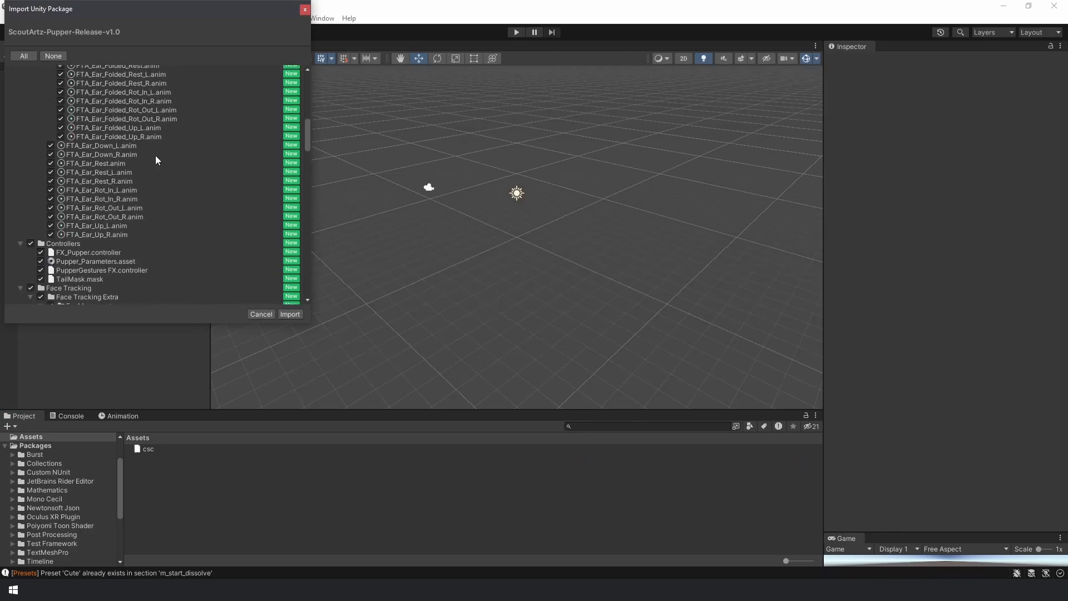
{"action": "scroll", "coordinate": [144, 164], "scroll_direction": "down", "scroll_amount": 12}
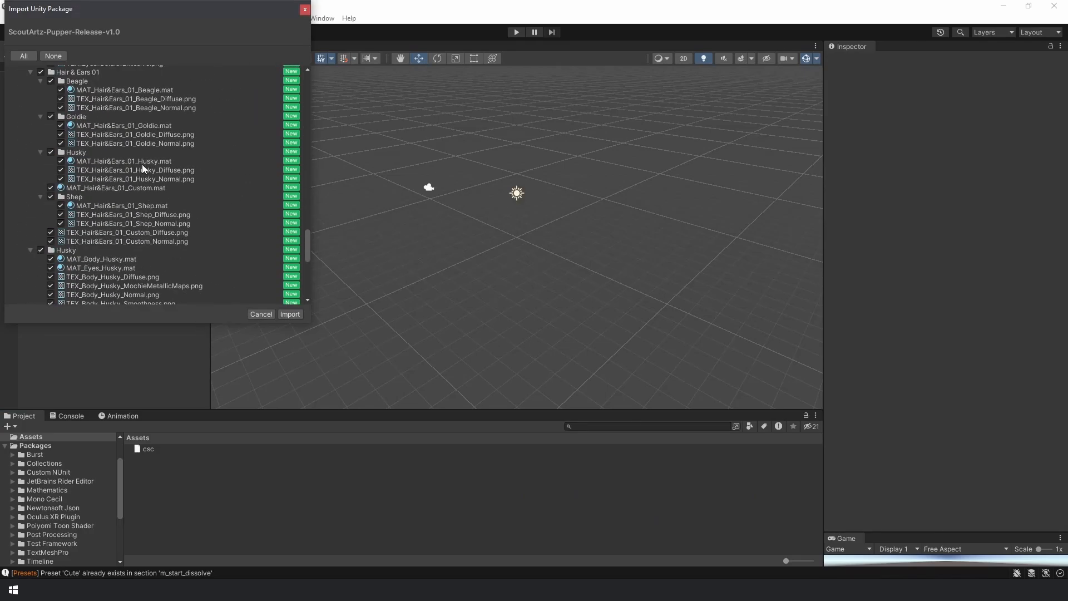
{"action": "scroll", "coordinate": [133, 192], "scroll_direction": "up", "scroll_amount": 20}
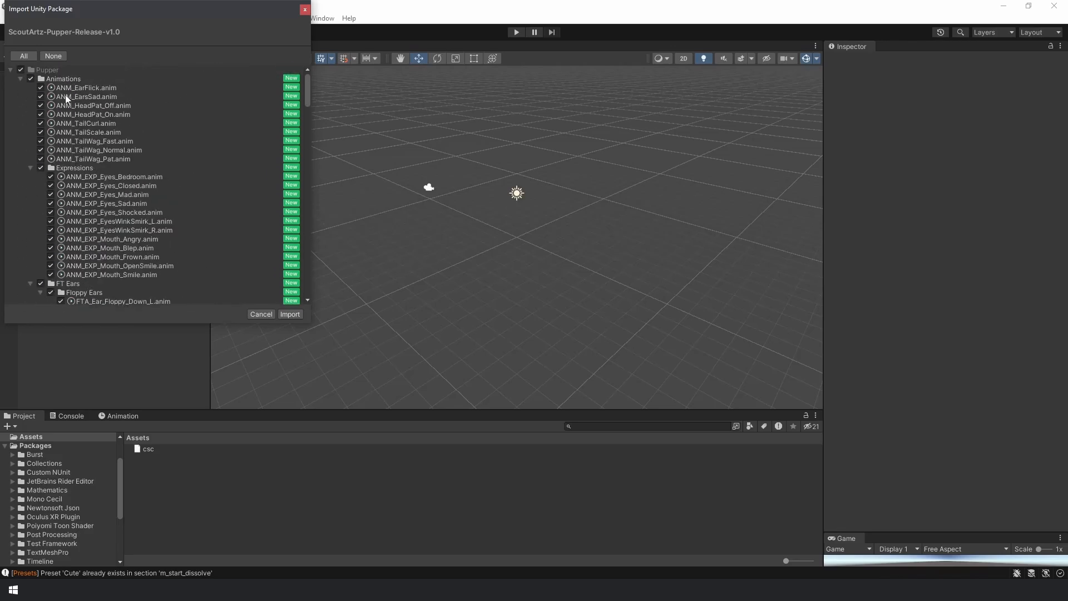
{"action": "scroll", "coordinate": [35, 124], "scroll_direction": "down", "scroll_amount": 15}
{"action": "scroll", "coordinate": [29, 190], "scroll_direction": "down", "scroll_amount": 20}
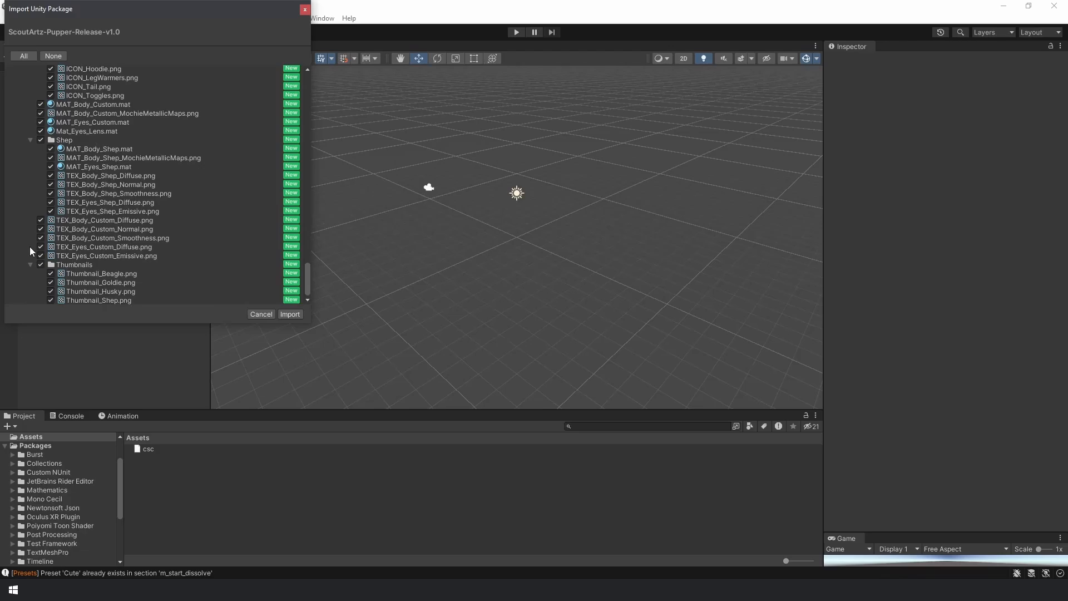
- Import all files of the ScoutArtz-Pupper-Release-v1.0 package into the project
{"action": "scroll", "coordinate": [25, 239], "scroll_direction": "up", "scroll_amount": 15}
{"action": "scroll", "coordinate": [49, 108], "scroll_direction": "up", "scroll_amount": 15}
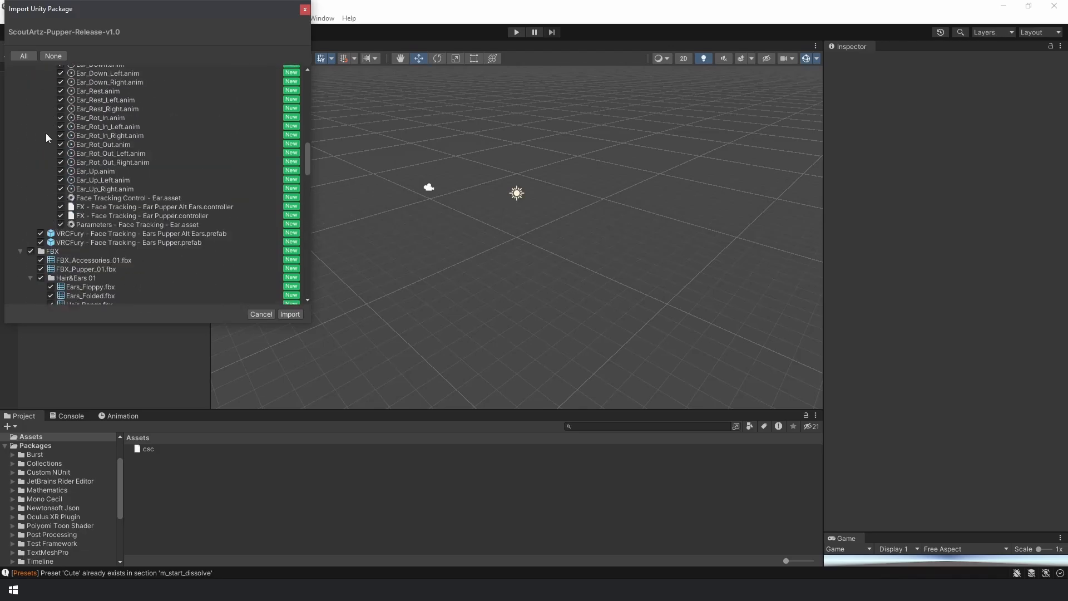
{"action": "scroll", "coordinate": [45, 141], "scroll_direction": "down", "scroll_amount": 15}
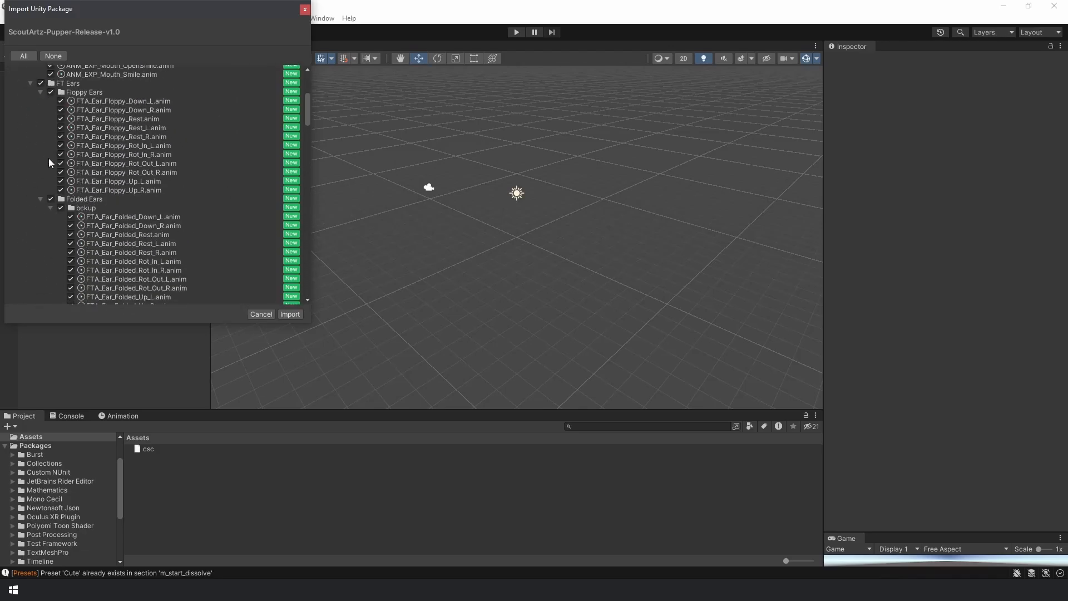
{"action": "left_click", "coordinate": [290, 315]}
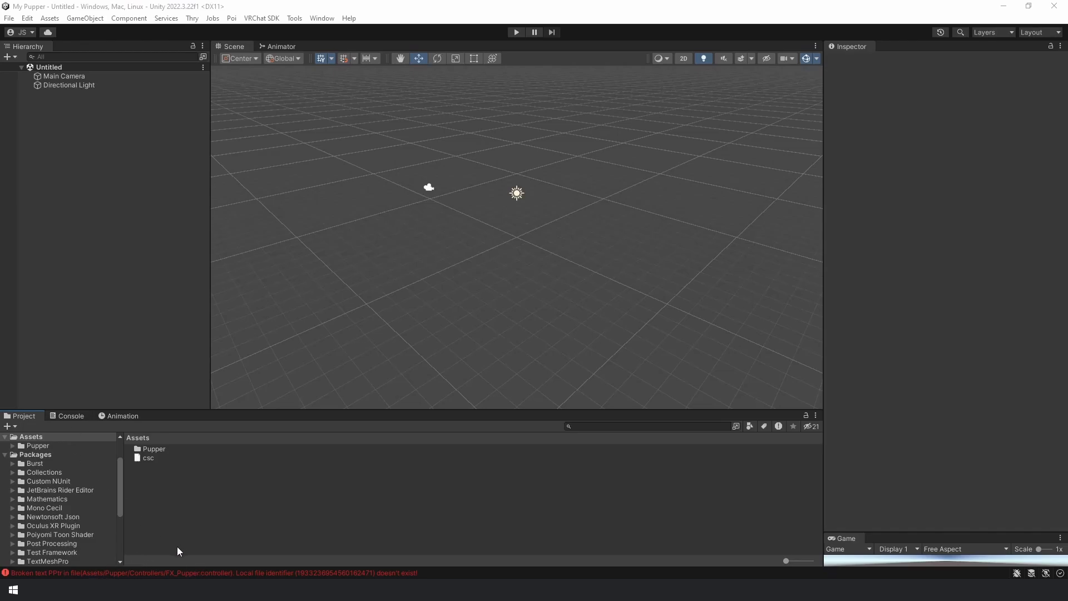
- Clear all messages from the console and return to the project's assets
{"action": "left_click", "coordinate": [65, 416]}
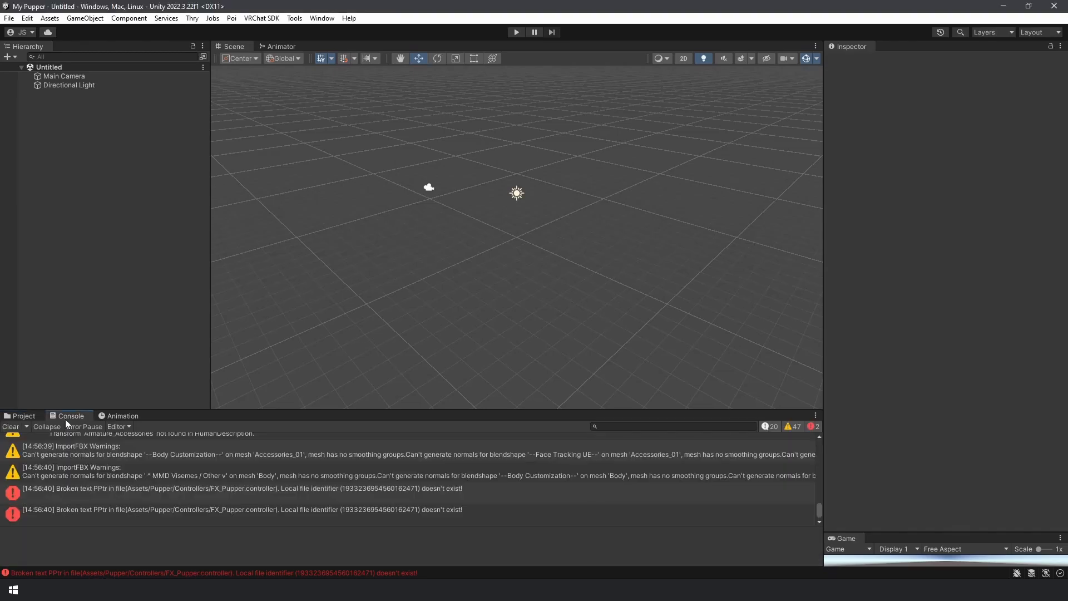
{"action": "left_click", "coordinate": [10, 426]}
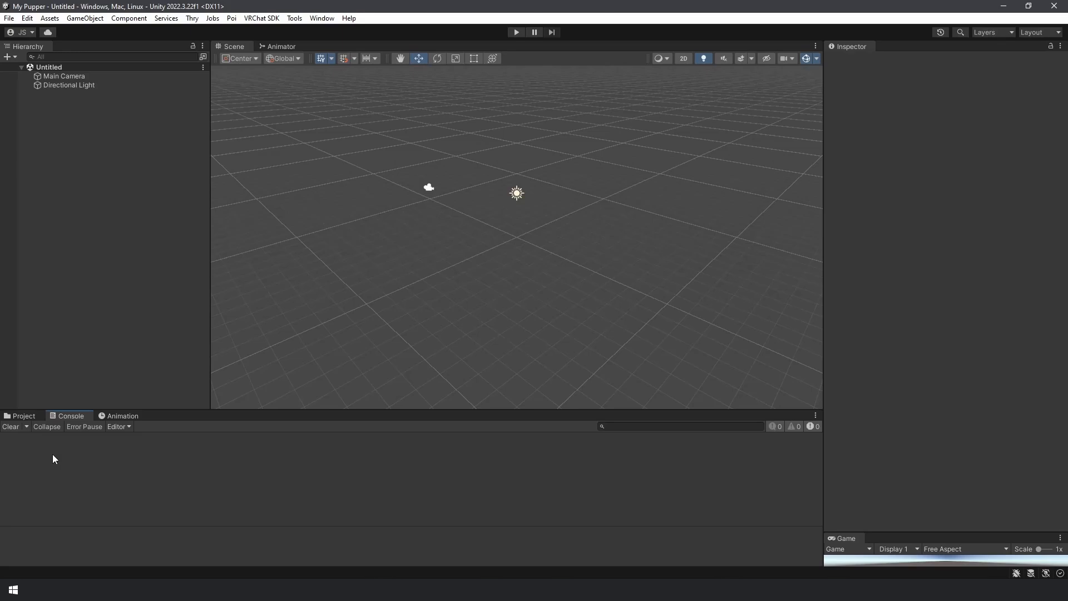
{"action": "left_click", "coordinate": [21, 419]}
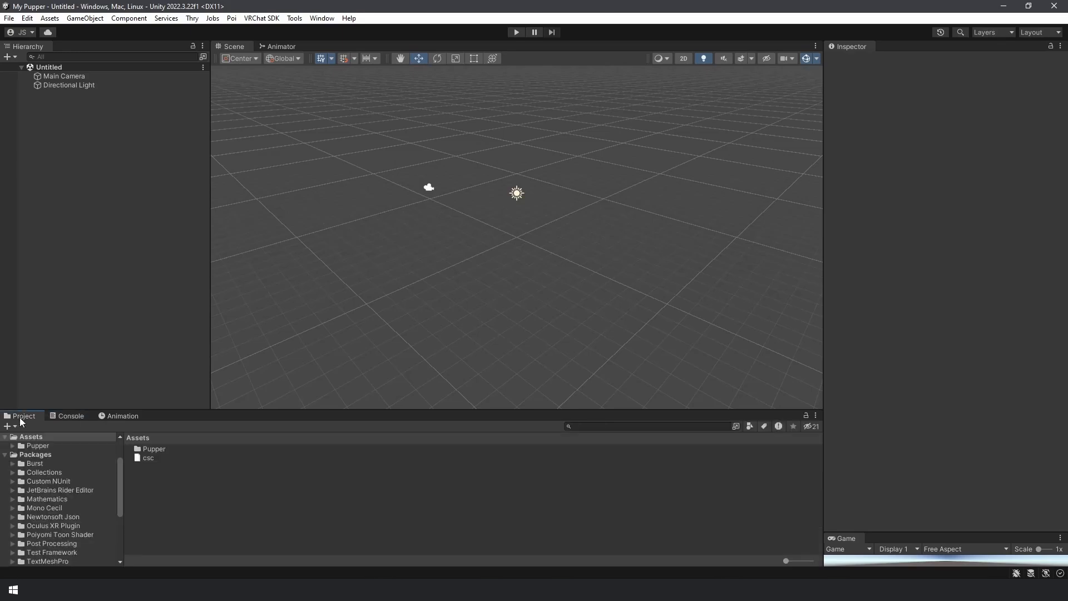
- Open the SCN_Pupper_01 - Face Tracking scene from the Assets/Pupper/Scenes folder
{"action": "double_click", "coordinate": [156, 450]}
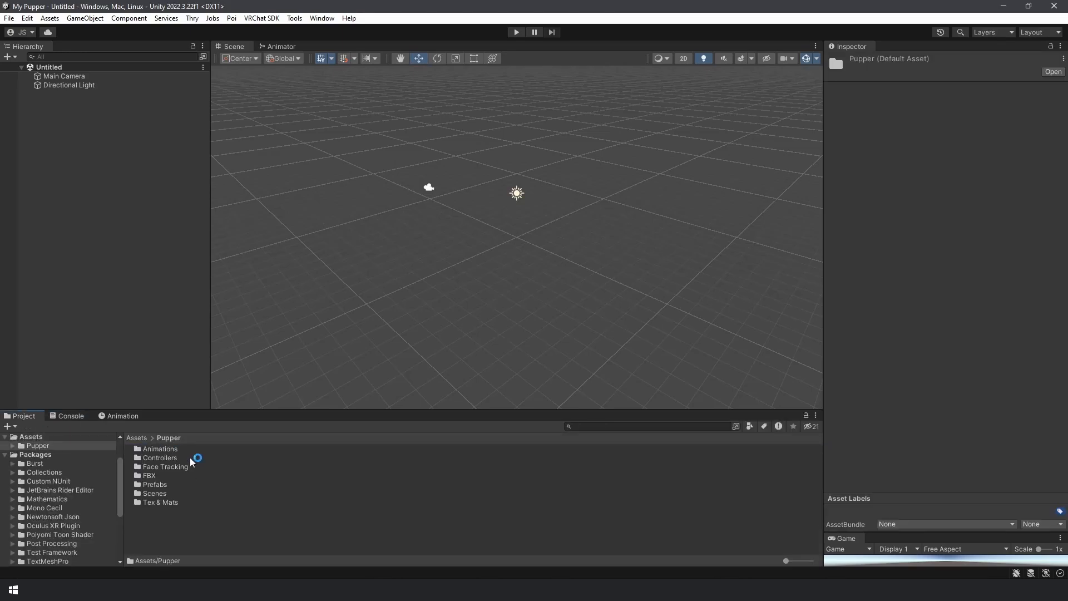
{"action": "double_click", "coordinate": [164, 494]}
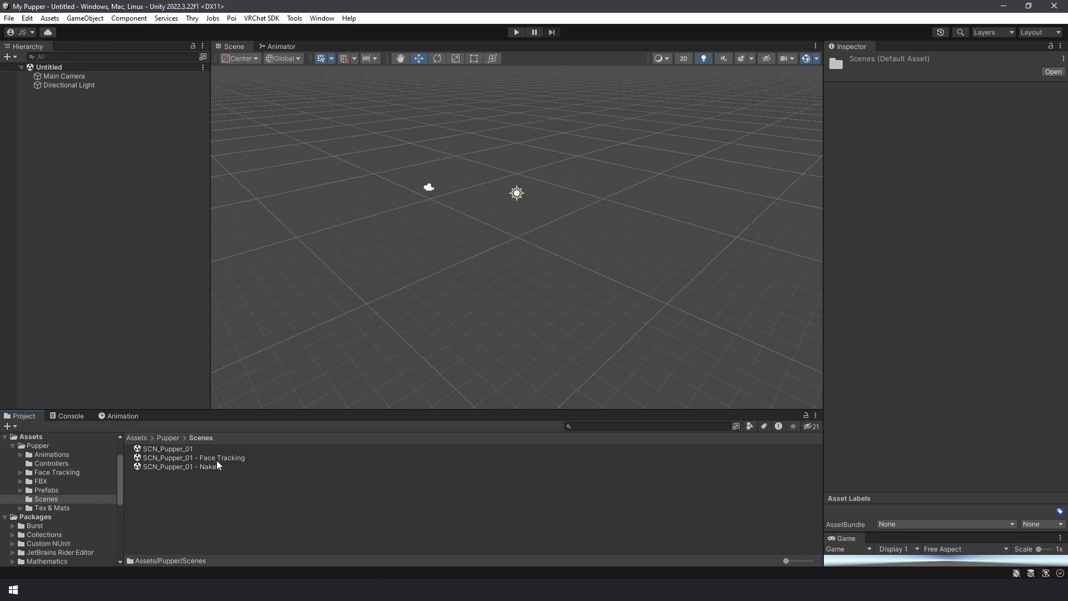
{"action": "left_click", "coordinate": [181, 449]}
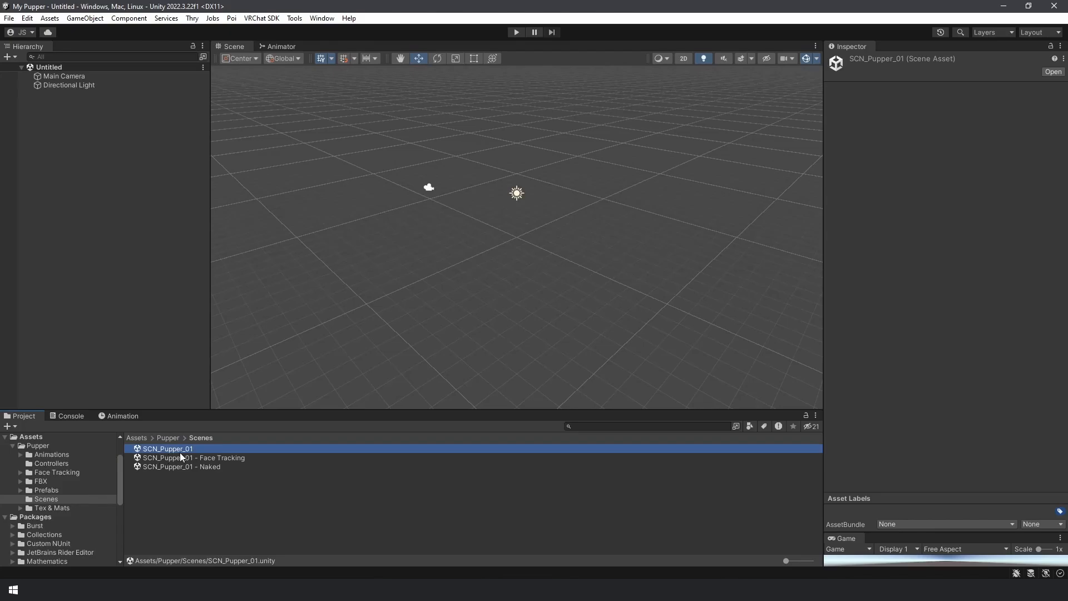
{"action": "left_click", "coordinate": [184, 459]}
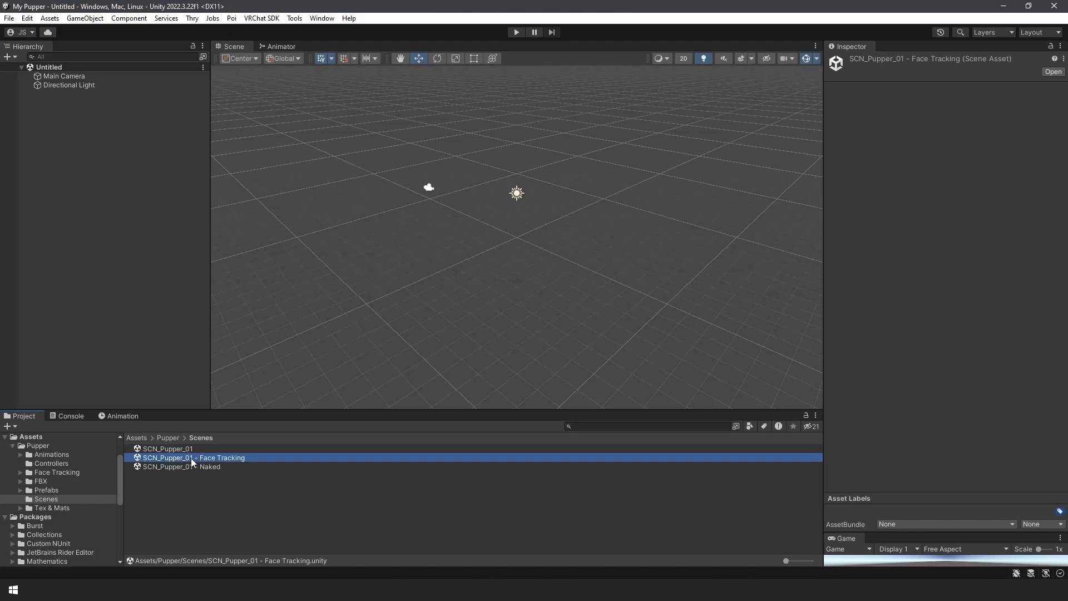
{"action": "left_click", "coordinate": [179, 464]}
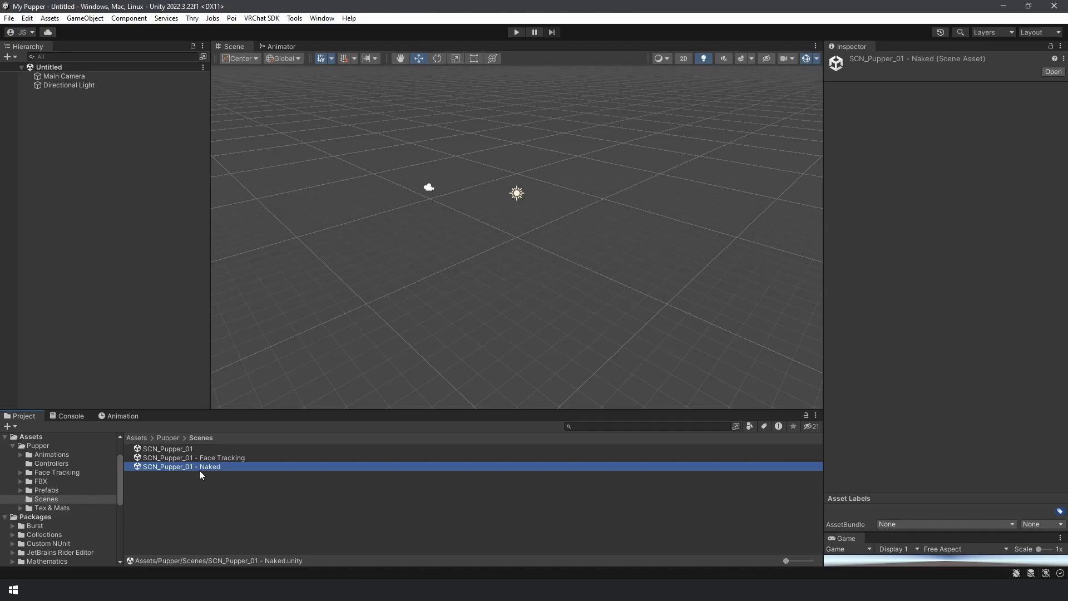
{"action": "double_click", "coordinate": [199, 468]}
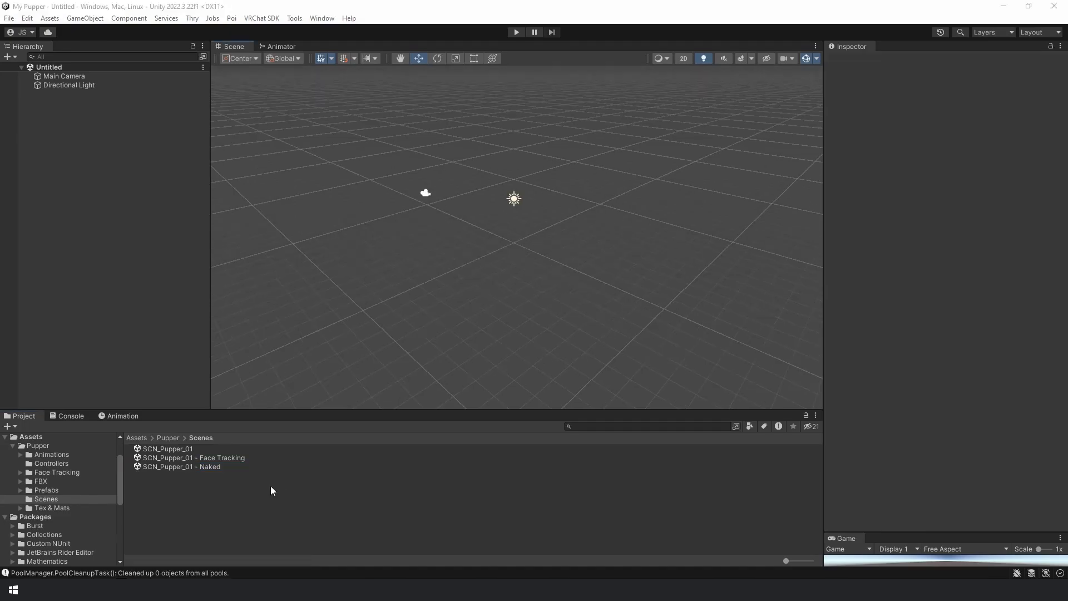
{"action": "double_click", "coordinate": [235, 458]}
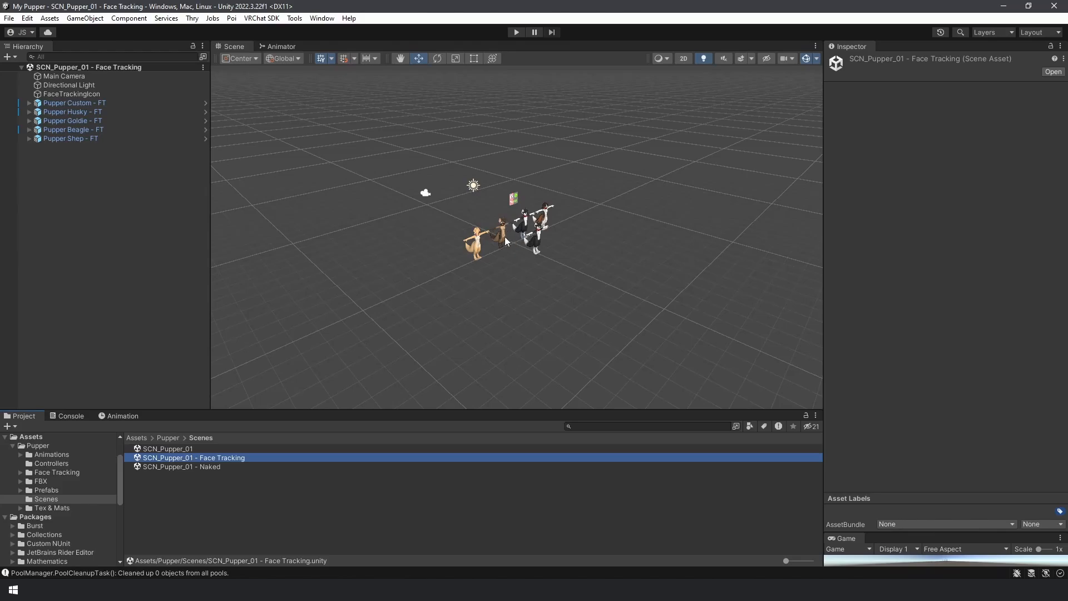
- Look over the face-tracking Pupper avatars up close in the scene and select Pupper Custom - FT
{"action": "right_click_drag", "start_coordinate": [506, 238], "coordinate": [474, 334]}
{"action": "scroll", "coordinate": [544, 270], "scroll_direction": "down", "scroll_amount": 3}
{"action": "key", "text": "w"}
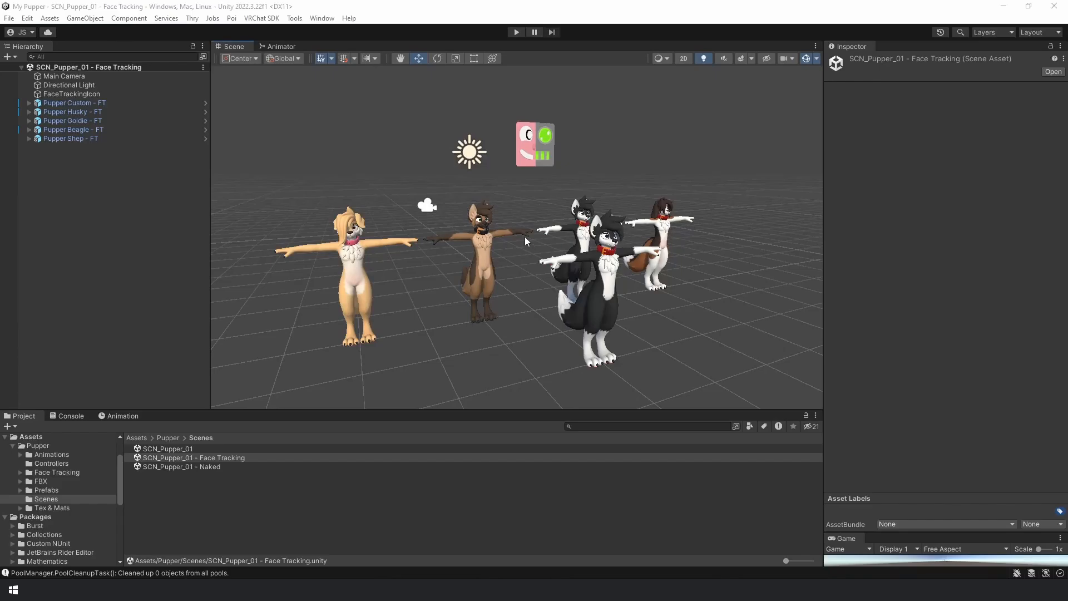
{"action": "right_click_drag", "start_coordinate": [525, 236], "coordinate": [544, 267]}
{"action": "key", "text": "s"}
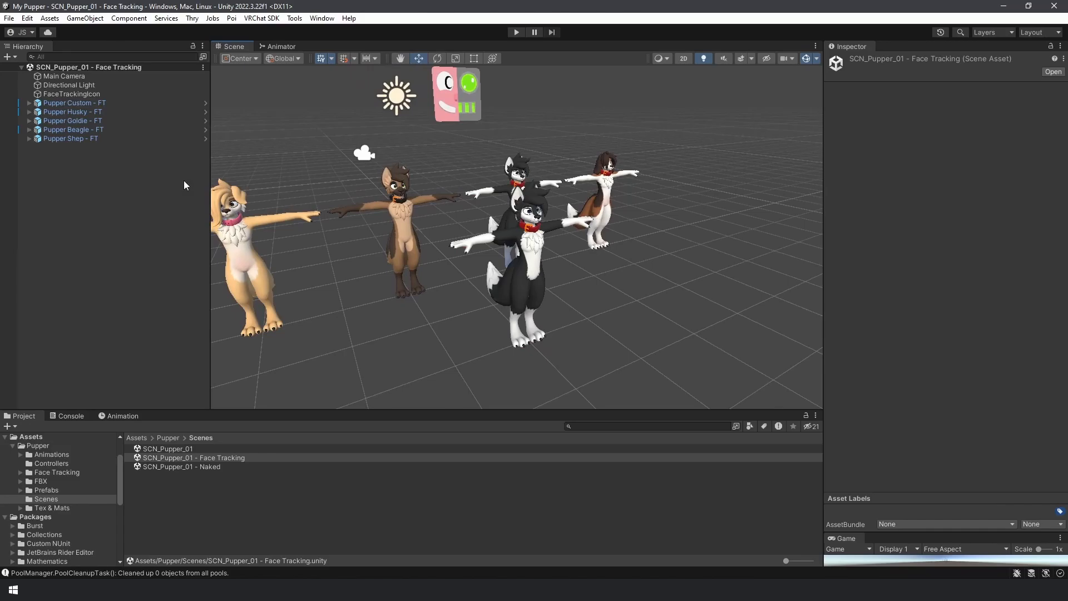
{"action": "left_click", "coordinate": [87, 105]}
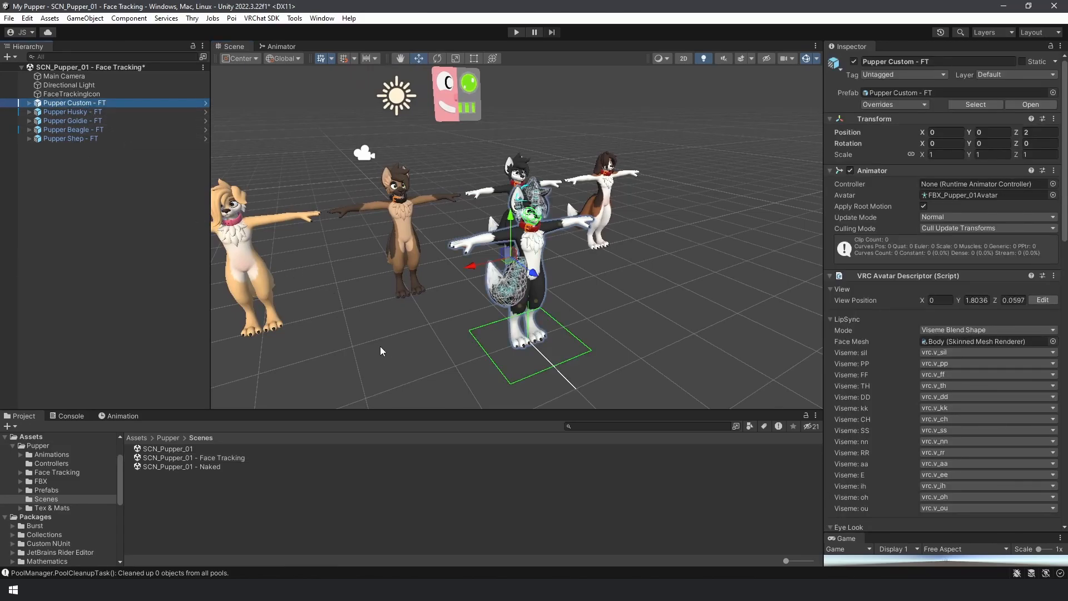
- Look through the custom body and eye textures in the Pupper/Tex & Mats folder, from TEX_Body_Custom_Diffuse to TEX_Eyes_Custom_Emissive
{"action": "left_click", "coordinate": [167, 438]}
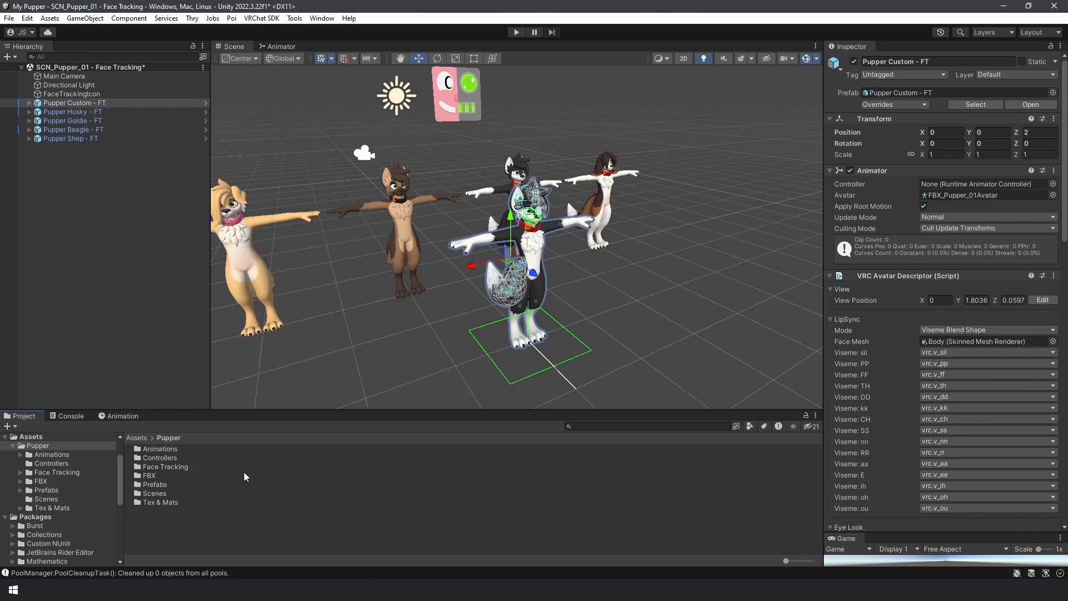
{"action": "double_click", "coordinate": [169, 501]}
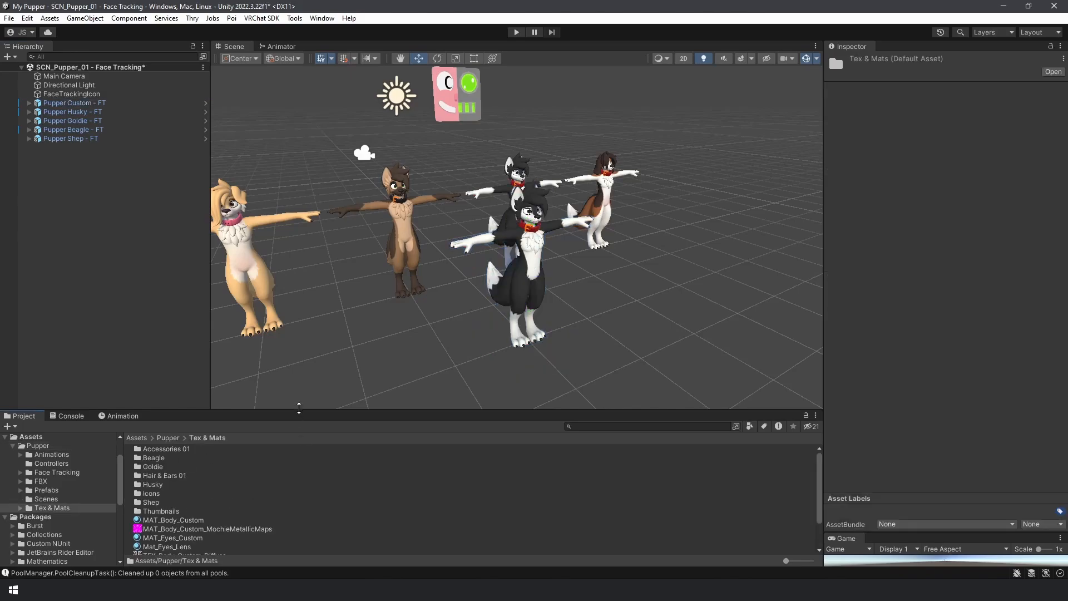
{"action": "left_click_drag", "start_coordinate": [298, 407], "coordinate": [298, 398]}
{"action": "scroll", "coordinate": [270, 487], "scroll_direction": "down", "scroll_amount": 2}
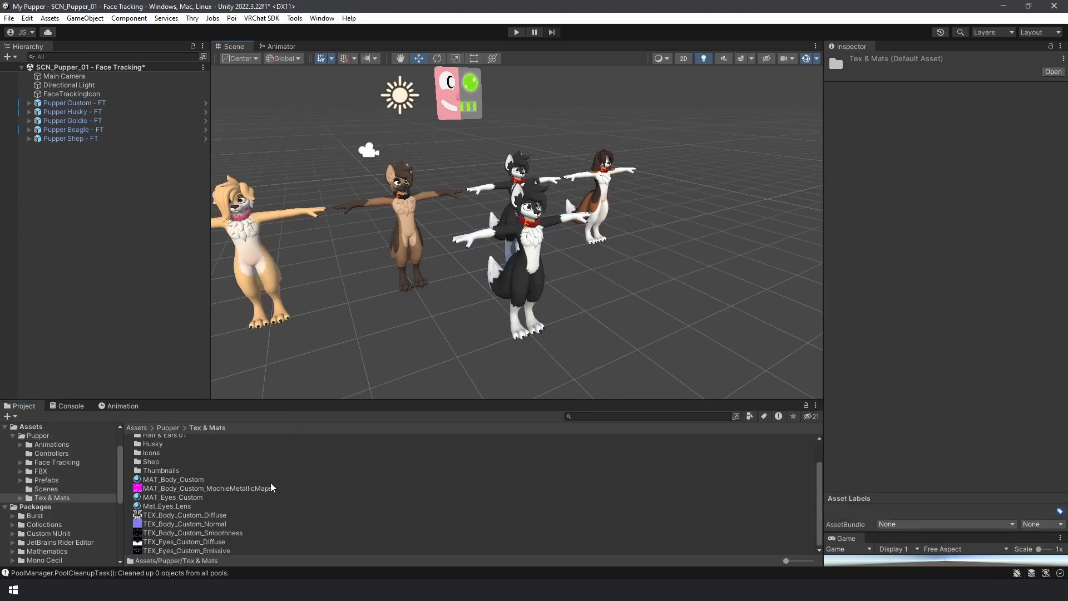
{"action": "left_click", "coordinate": [192, 515]}
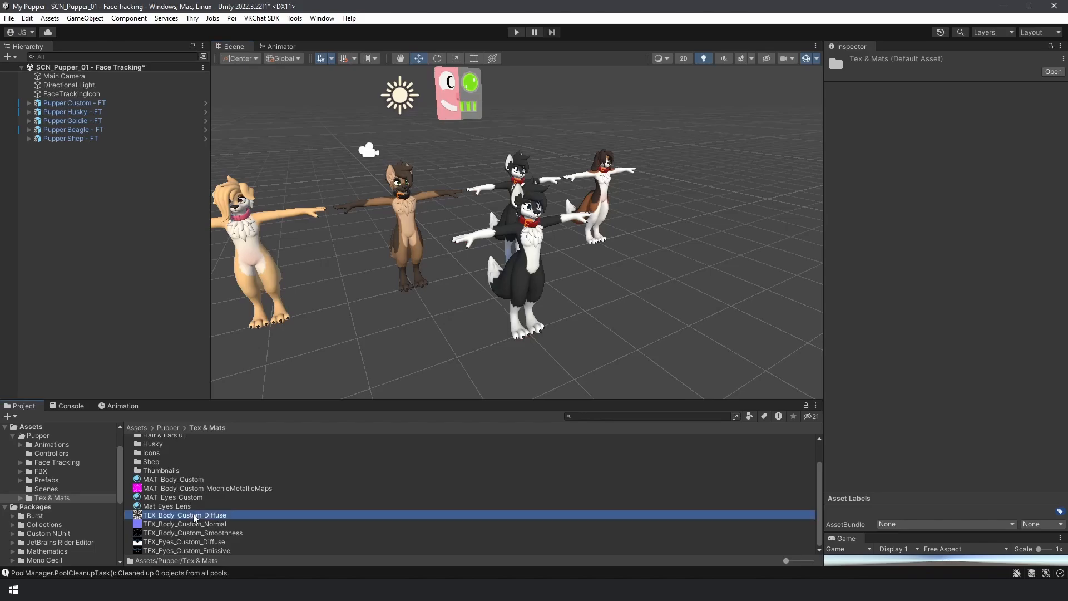
{"action": "left_click", "coordinate": [195, 525]}
{"action": "left_click", "coordinate": [200, 533]}
{"action": "left_click", "coordinate": [201, 542]}
{"action": "left_click", "coordinate": [204, 551]}
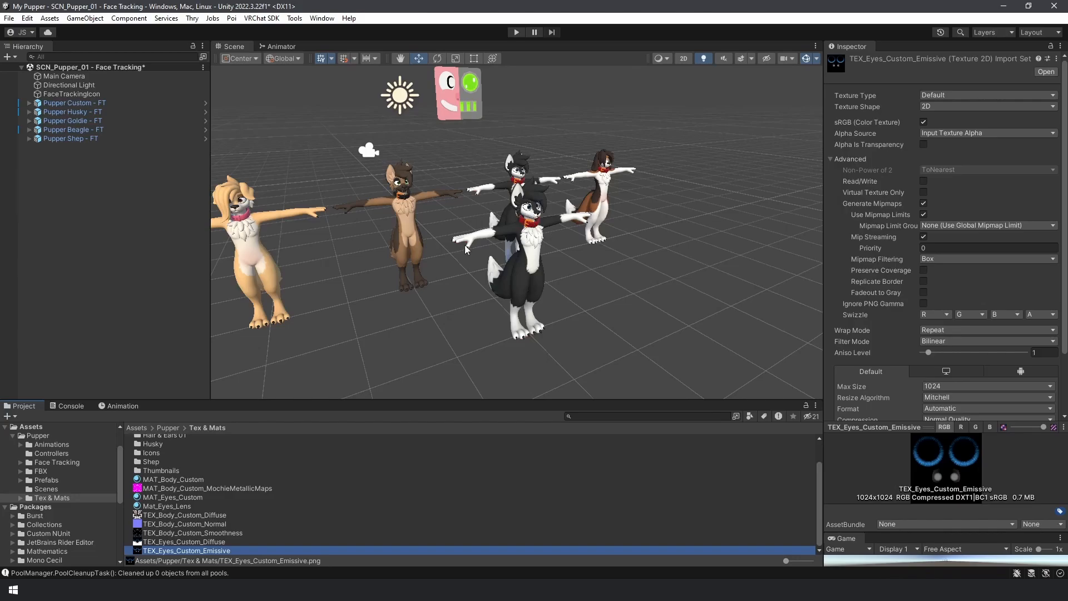
{"action": "right_click_drag", "start_coordinate": [465, 244], "coordinate": [426, 254]}
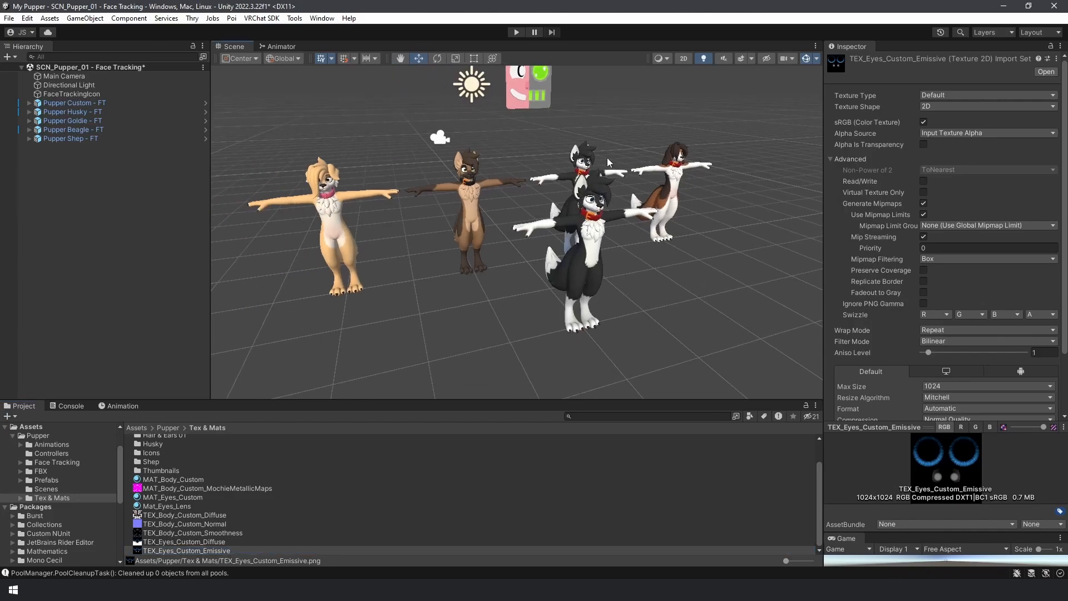
{"action": "right_click_drag", "start_coordinate": [360, 254], "coordinate": [452, 272]}
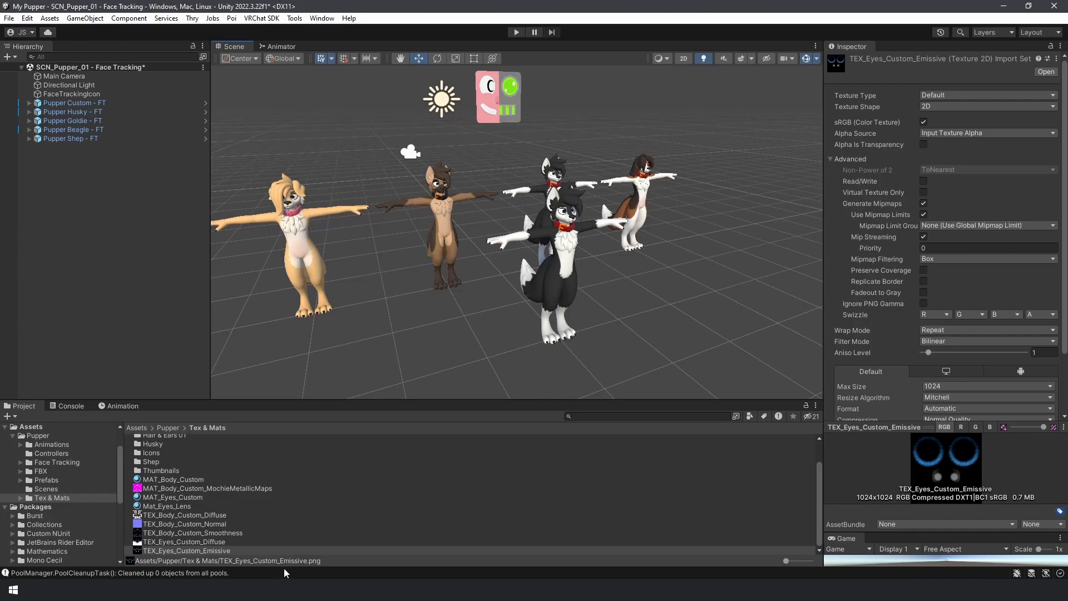
- Switch to File Explorer, check the contents of My Pupper's Backup Textures folder, and return to Unity
{"action": "left_click", "coordinate": [281, 588]}
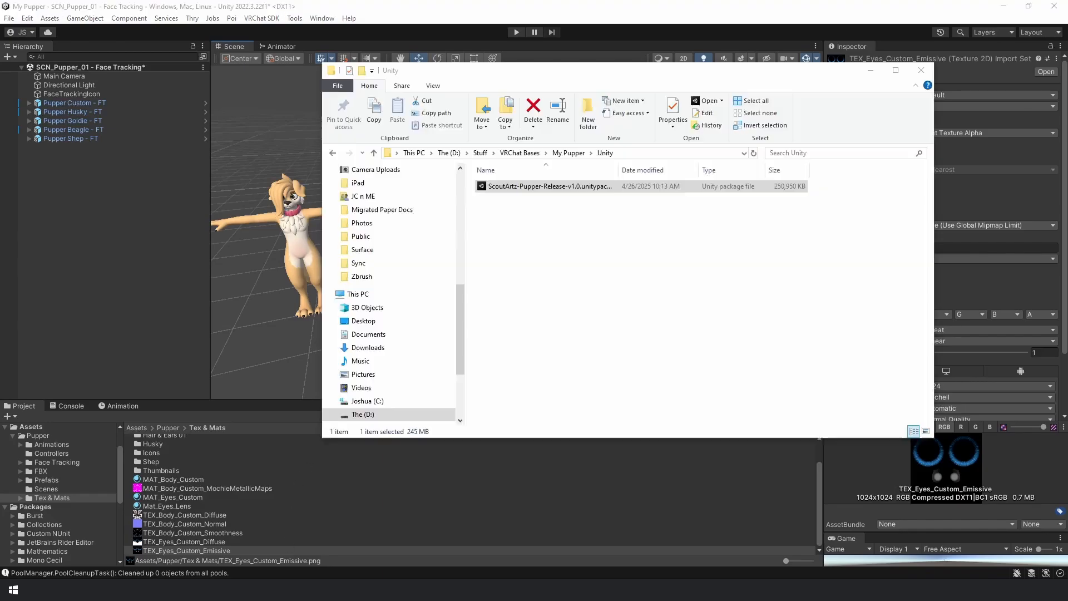
{"action": "left_click", "coordinate": [568, 152]}
{"action": "double_click", "coordinate": [522, 191]}
{"action": "double_click", "coordinate": [533, 192]}
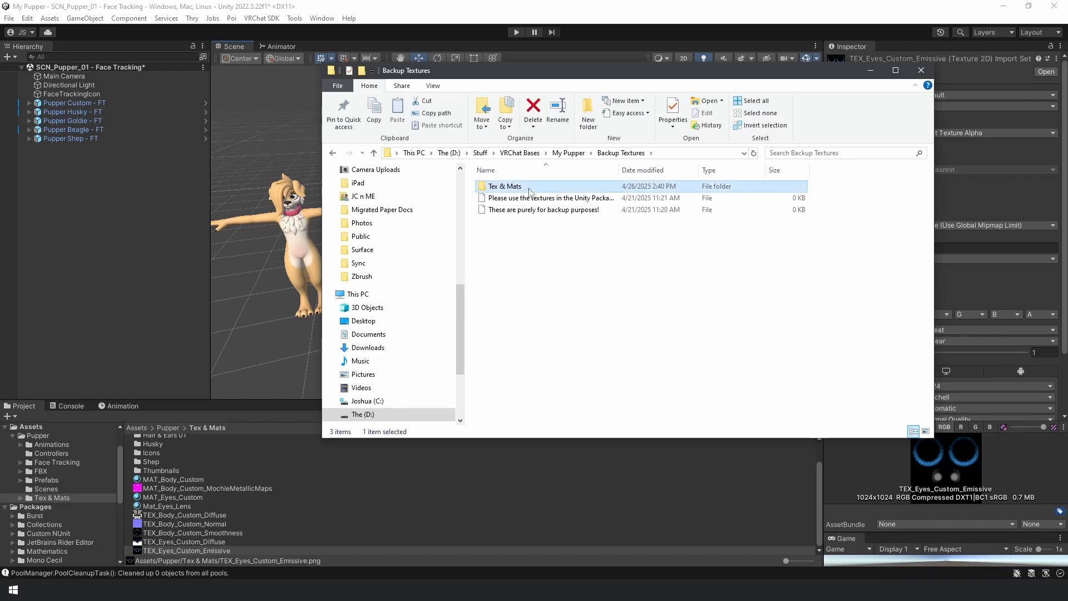
{"action": "key", "text": "alt+Tab"}
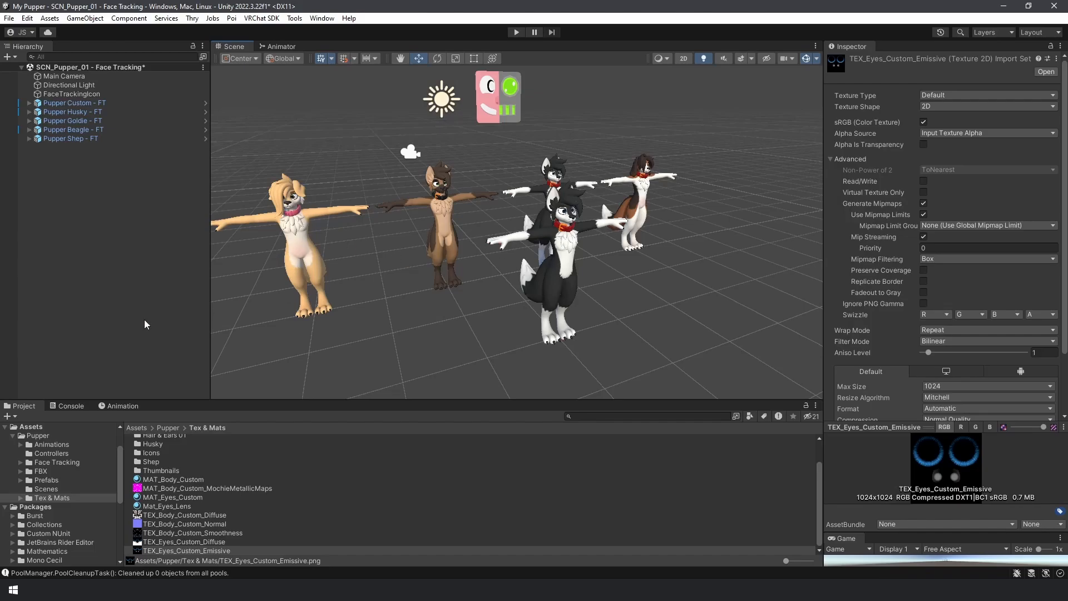
- Select the Pupper Goldie - FT avatar in the scene and view it up close
{"action": "left_click", "coordinate": [465, 265]}
{"action": "right_click_drag", "start_coordinate": [465, 259], "coordinate": [378, 235]}
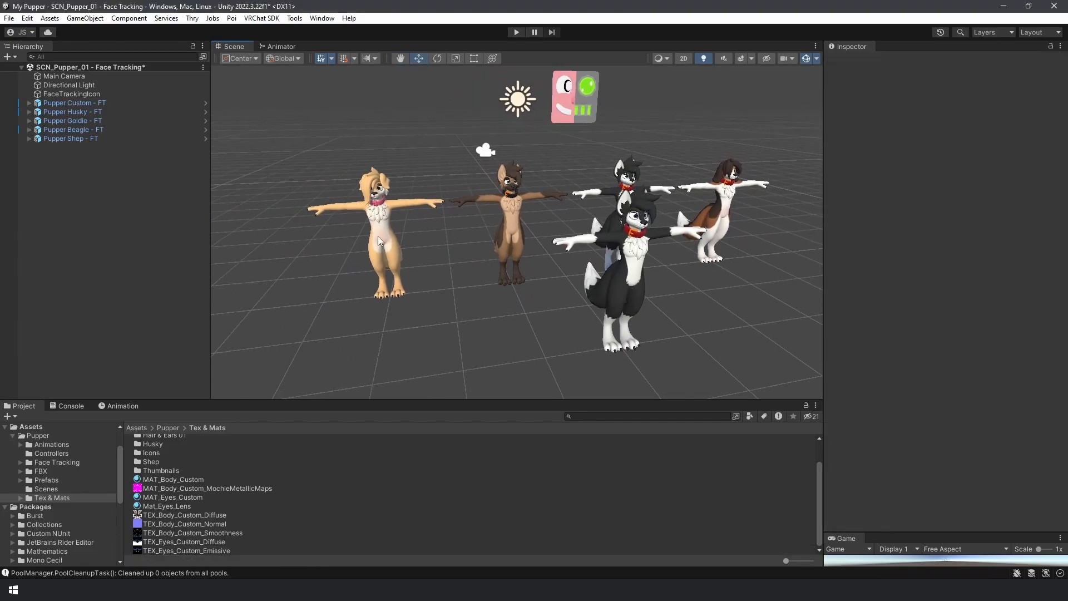
{"action": "left_click", "coordinate": [382, 230]}
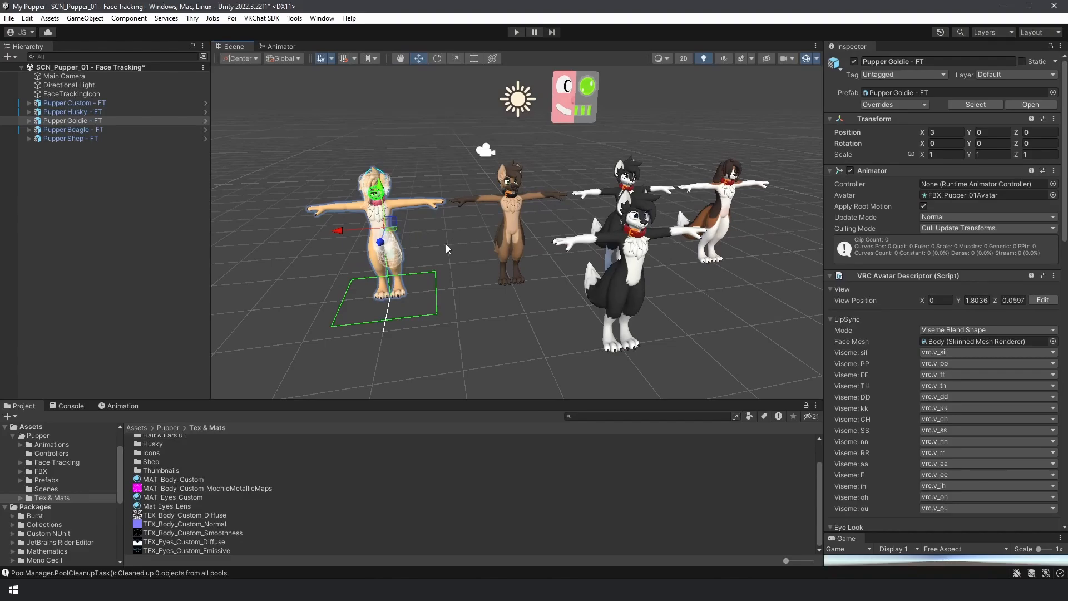
{"action": "key", "text": "w"}
{"action": "right_click_drag", "start_coordinate": [446, 243], "coordinate": [459, 241]}
{"action": "key", "text": "s"}
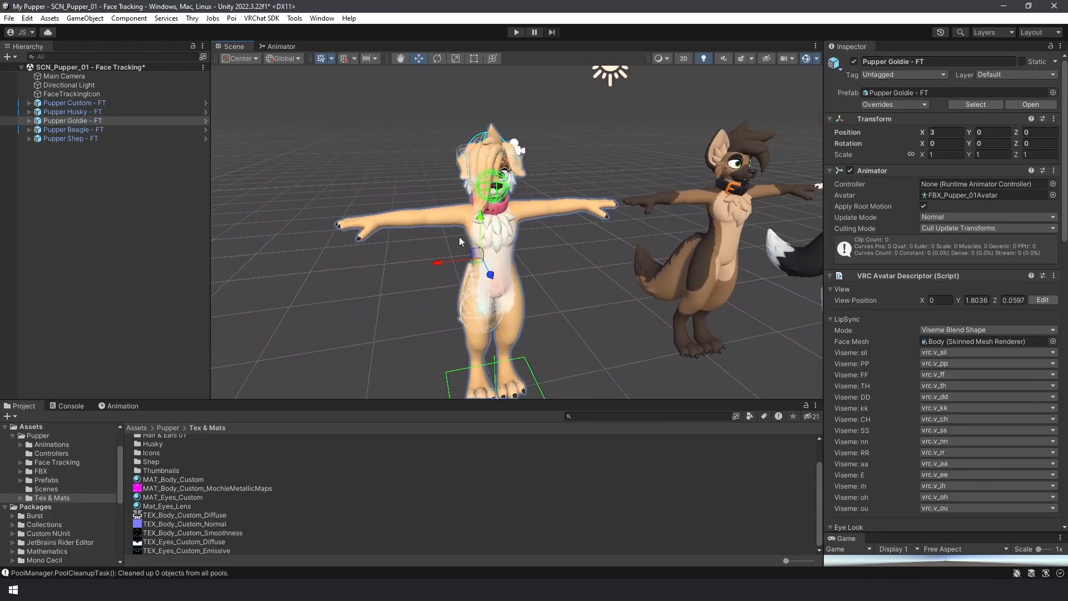
- Show the VRChat SDK control panel and dock it alongside the Scene and Animator views
{"action": "left_click", "coordinate": [261, 20]}
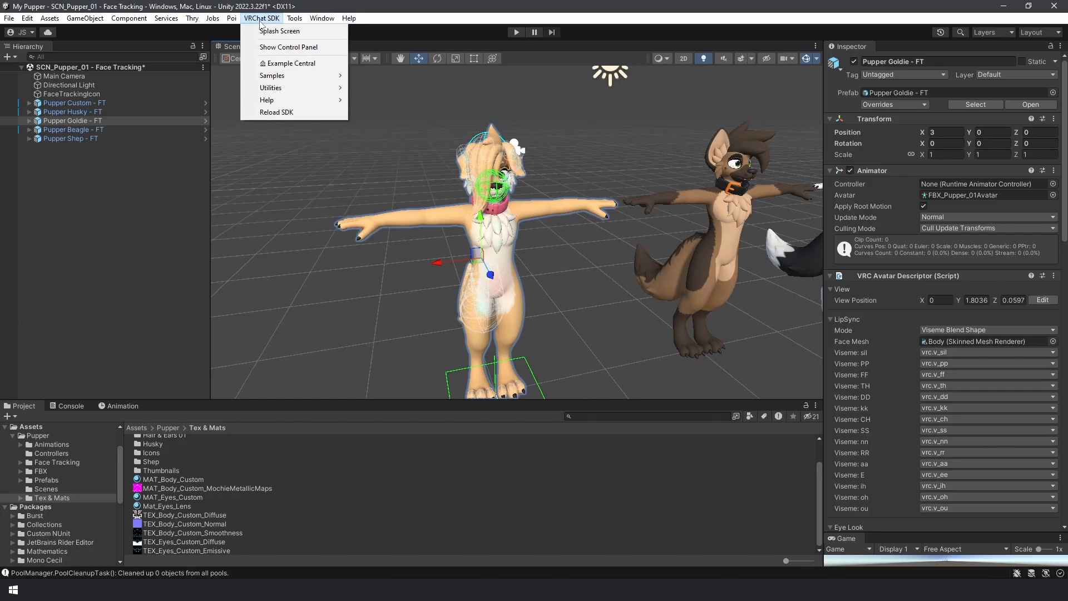
{"action": "left_click", "coordinate": [292, 49]}
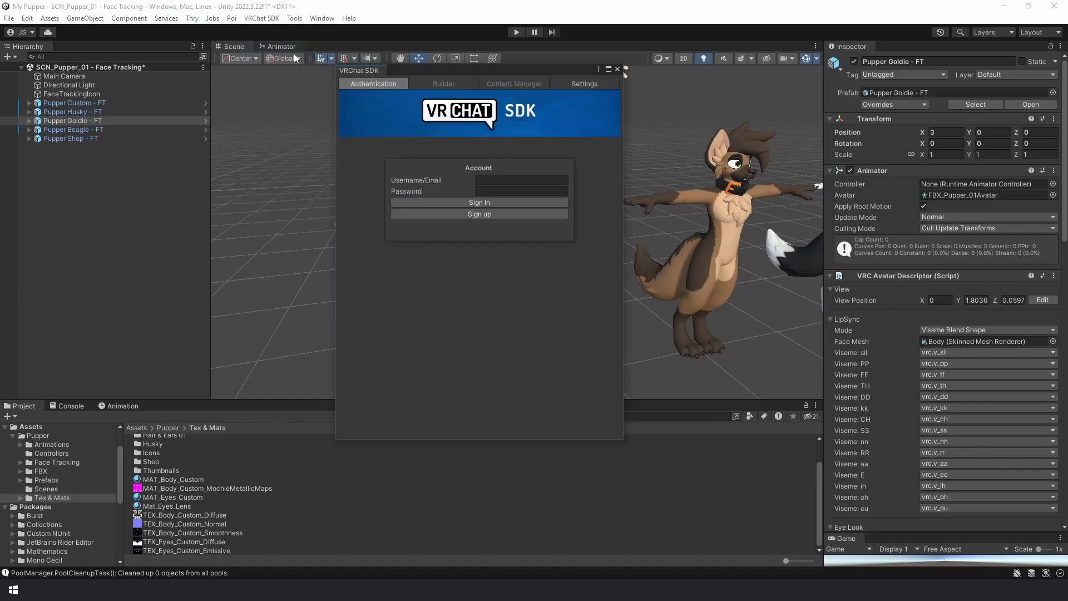
{"action": "left_click_drag", "start_coordinate": [356, 71], "coordinate": [319, 52]}
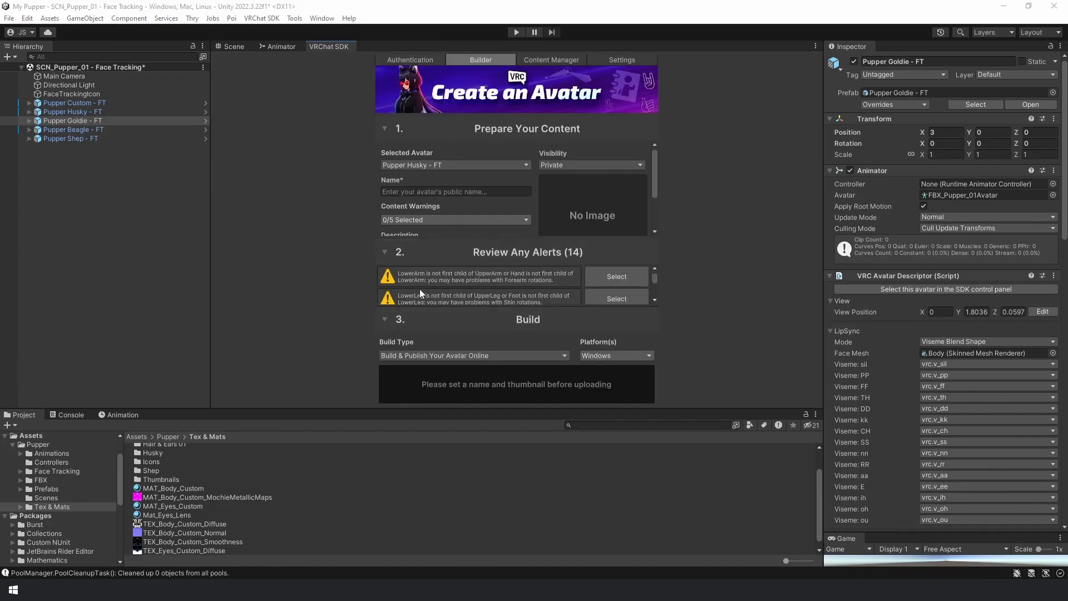
- Enlarge the VRChat SDK builder area and review the alerts for the Pupper Husky - FT avatar
{"action": "left_click_drag", "start_coordinate": [463, 408], "coordinate": [463, 475]}
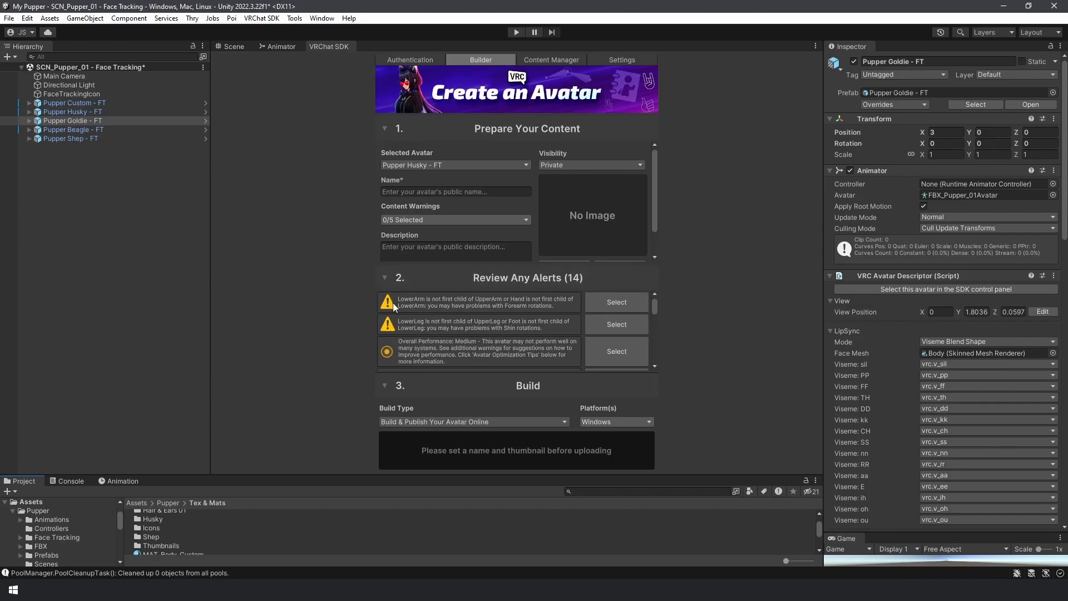
{"action": "scroll", "coordinate": [431, 327], "scroll_direction": "down", "scroll_amount": 1}
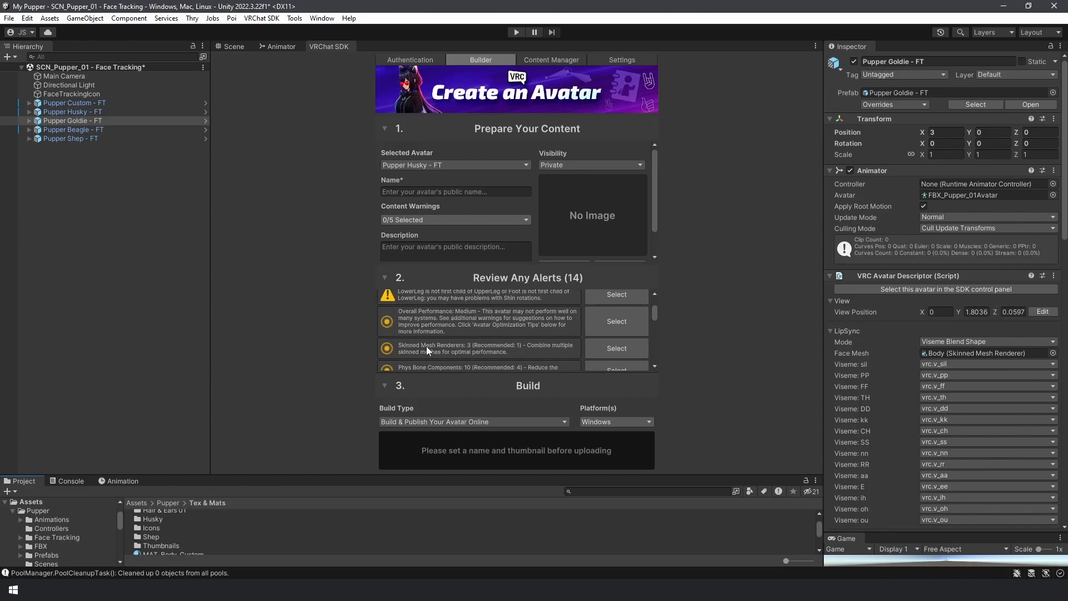
{"action": "scroll", "coordinate": [429, 338], "scroll_direction": "down", "scroll_amount": 4}
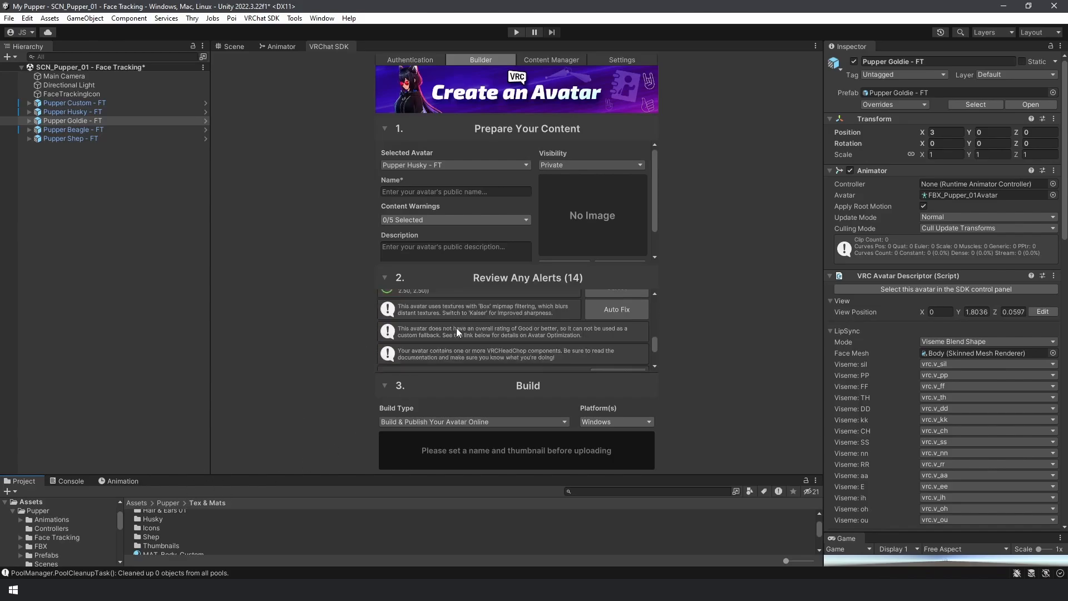
- Set the public name of the avatar being uploaded to Goldie
{"action": "scroll", "coordinate": [456, 328], "scroll_direction": "up", "scroll_amount": 3}
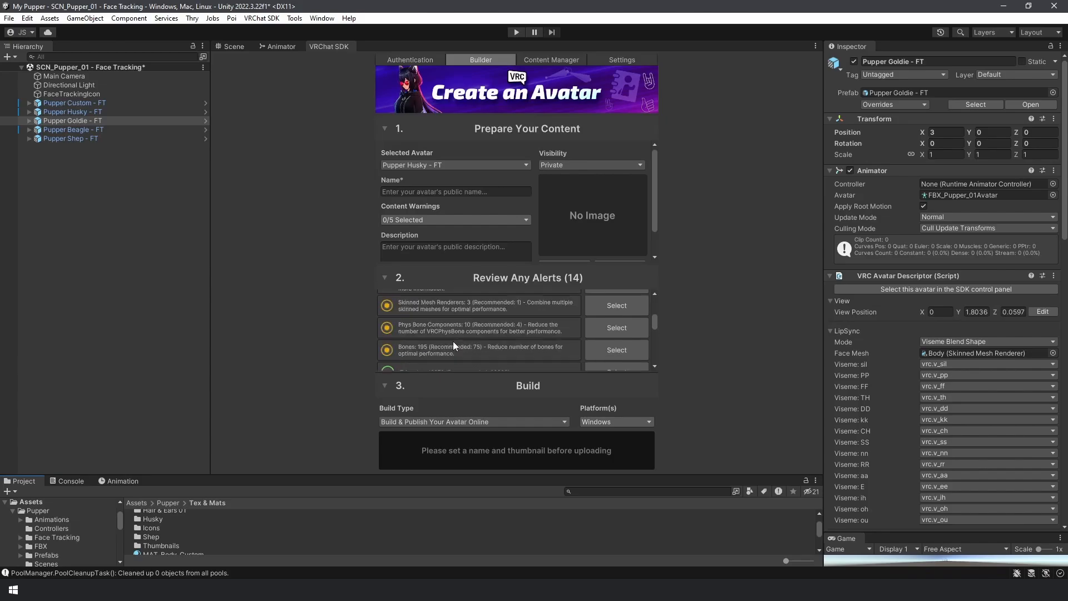
{"action": "scroll", "coordinate": [453, 345], "scroll_direction": "up", "scroll_amount": 3}
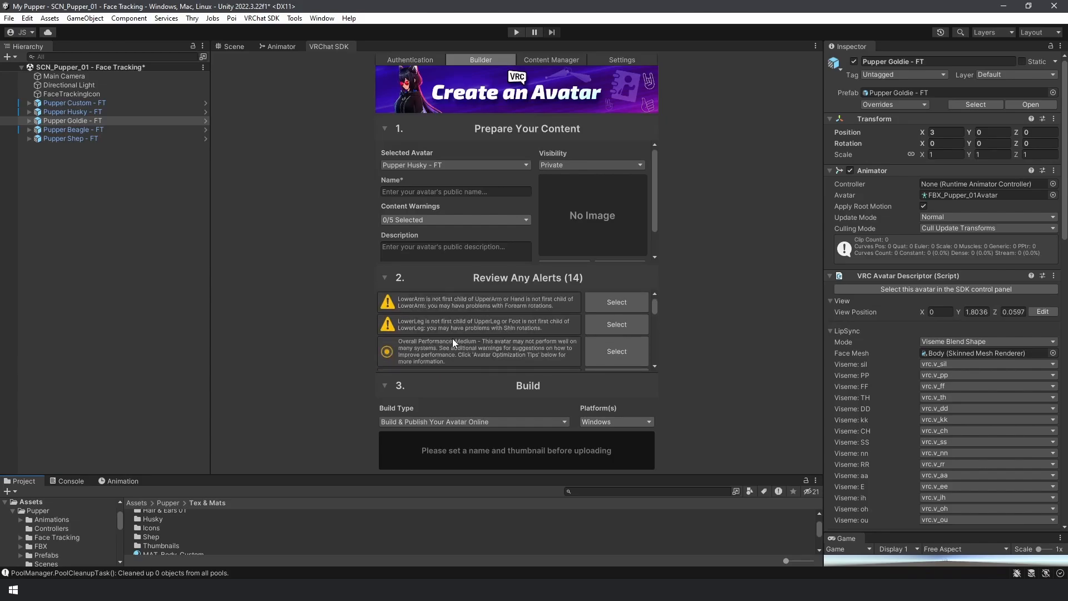
{"action": "left_click", "coordinate": [436, 192]}
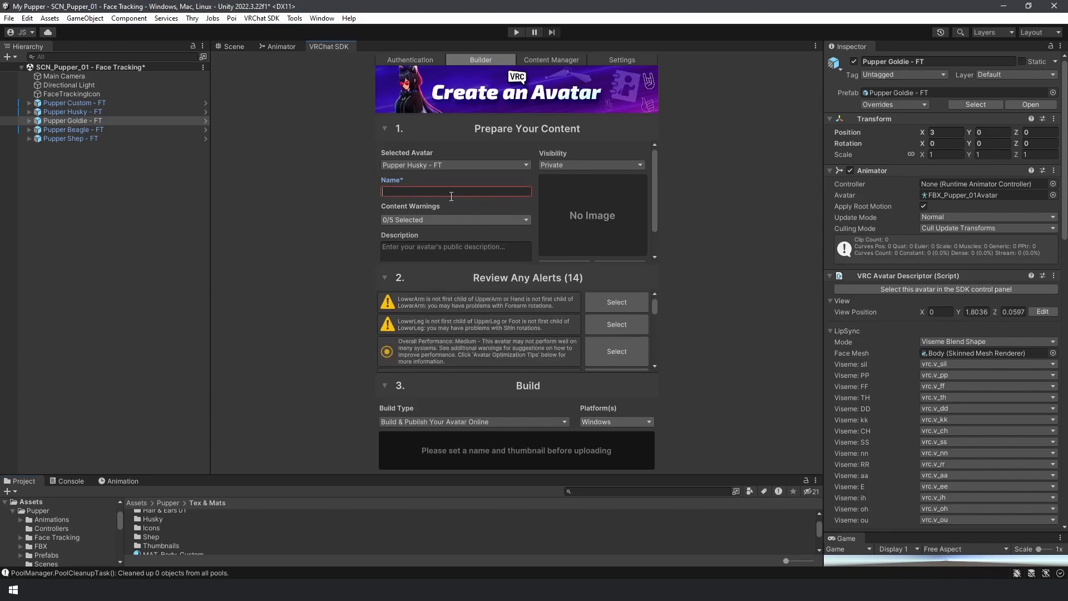
{"action": "type", "text": "Goldie"}
{"action": "scroll", "coordinate": [454, 198], "scroll_direction": "down", "scroll_amount": 1}
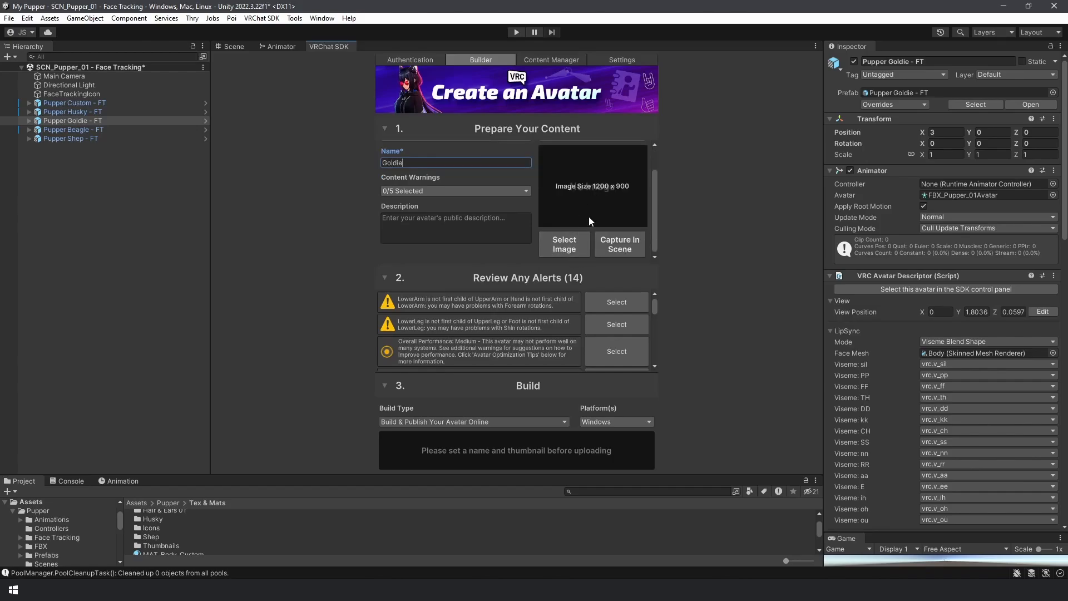
{"action": "left_click", "coordinate": [566, 245]}
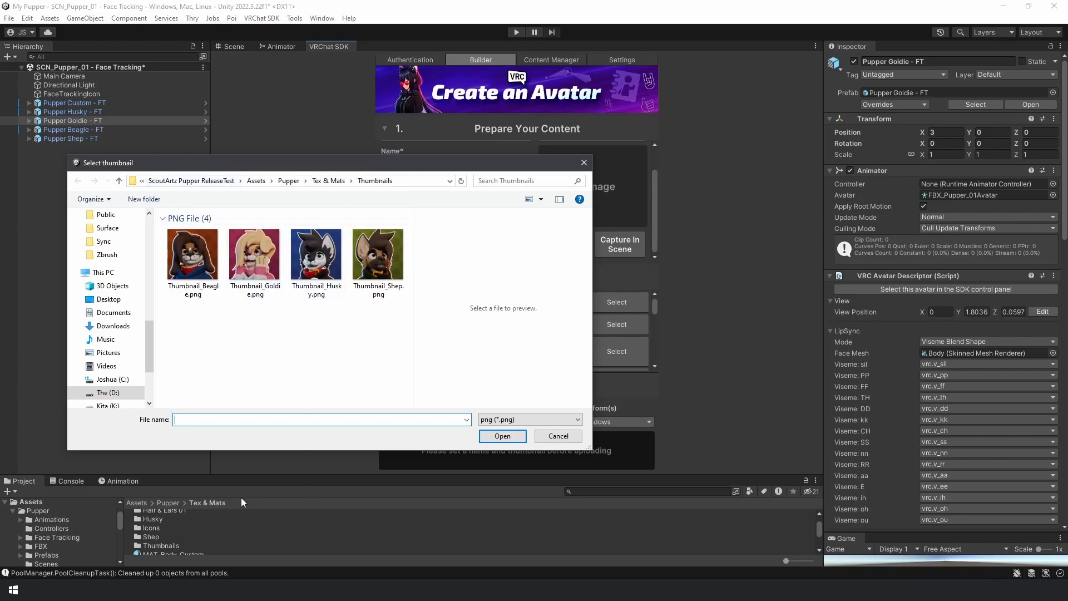
{"action": "left_click", "coordinate": [170, 506]}
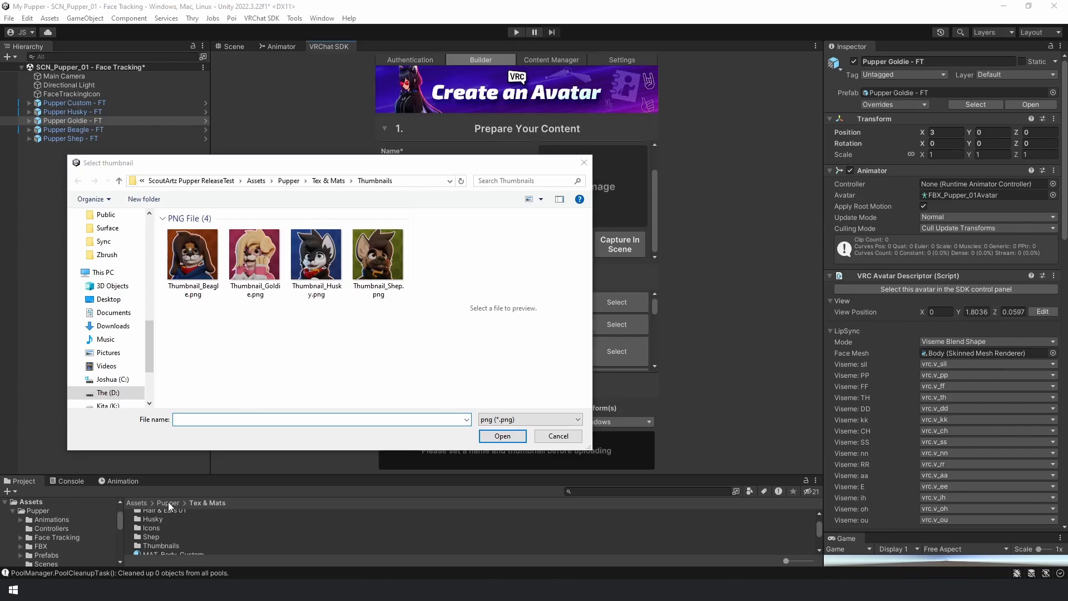
{"action": "key", "text": "Escape"}
- Browse the project assets to the Thumbnails folder inside Pupper's Tex & Mats and check the supplied images
{"action": "left_click", "coordinate": [170, 503]}
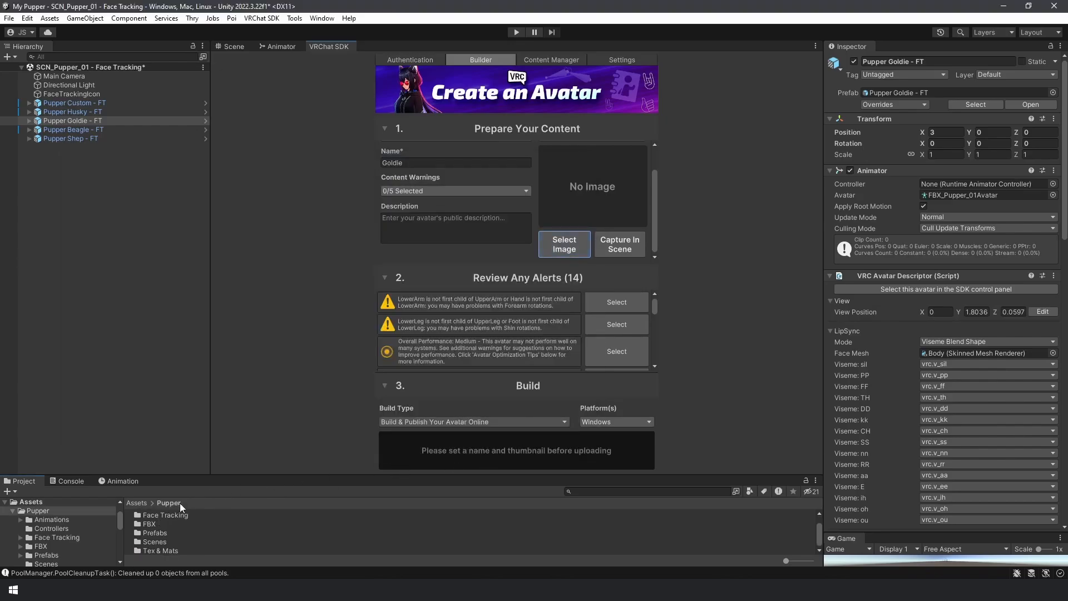
{"action": "left_click_drag", "start_coordinate": [233, 474], "coordinate": [233, 403]}
{"action": "double_click", "coordinate": [161, 497]}
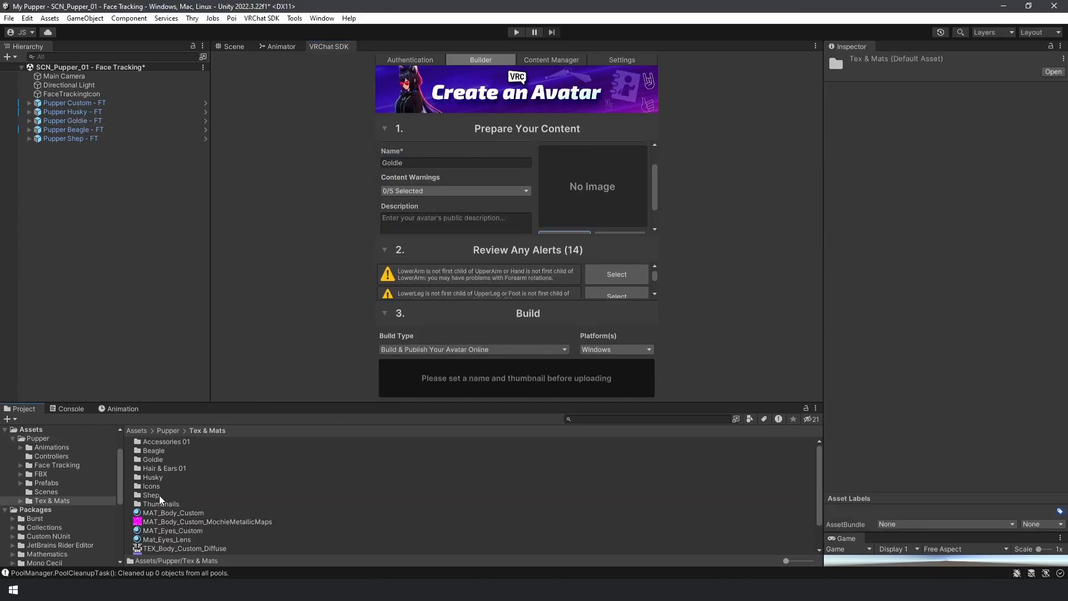
{"action": "double_click", "coordinate": [159, 504]}
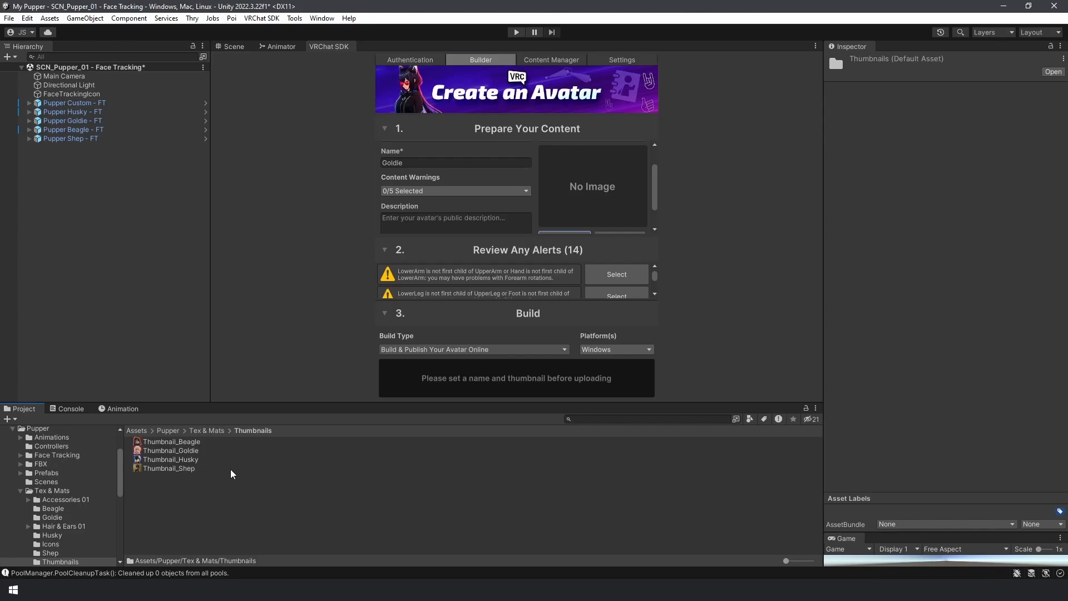
- Shrink the asset browser area and set Thumbnail_Goldie.png as the avatar's thumbnail image
{"action": "left_click_drag", "start_coordinate": [305, 403], "coordinate": [298, 460]}
{"action": "left_click", "coordinate": [564, 241]}
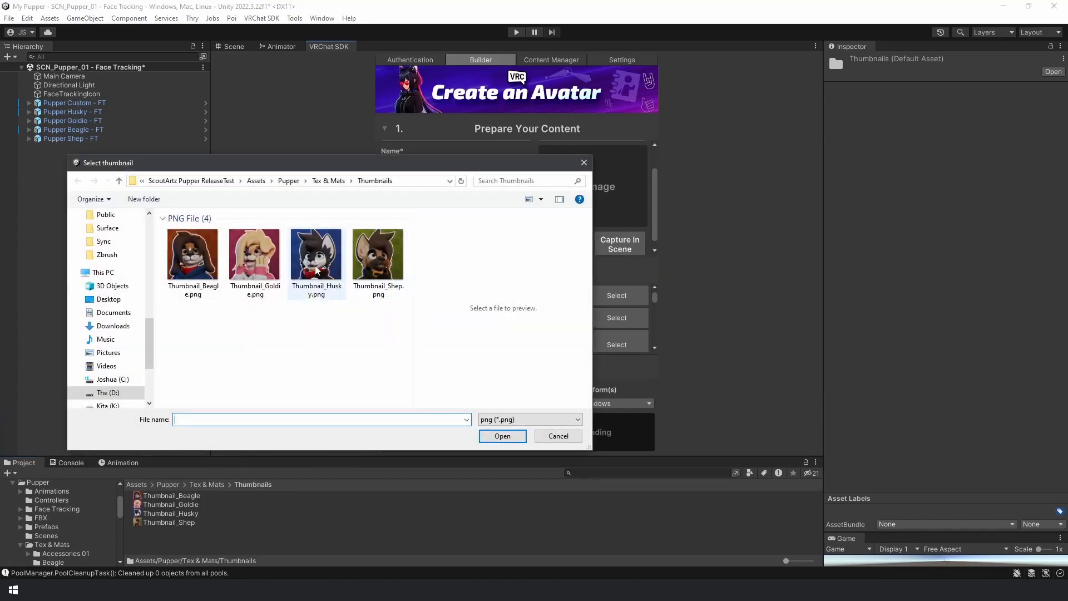
{"action": "double_click", "coordinate": [255, 256]}
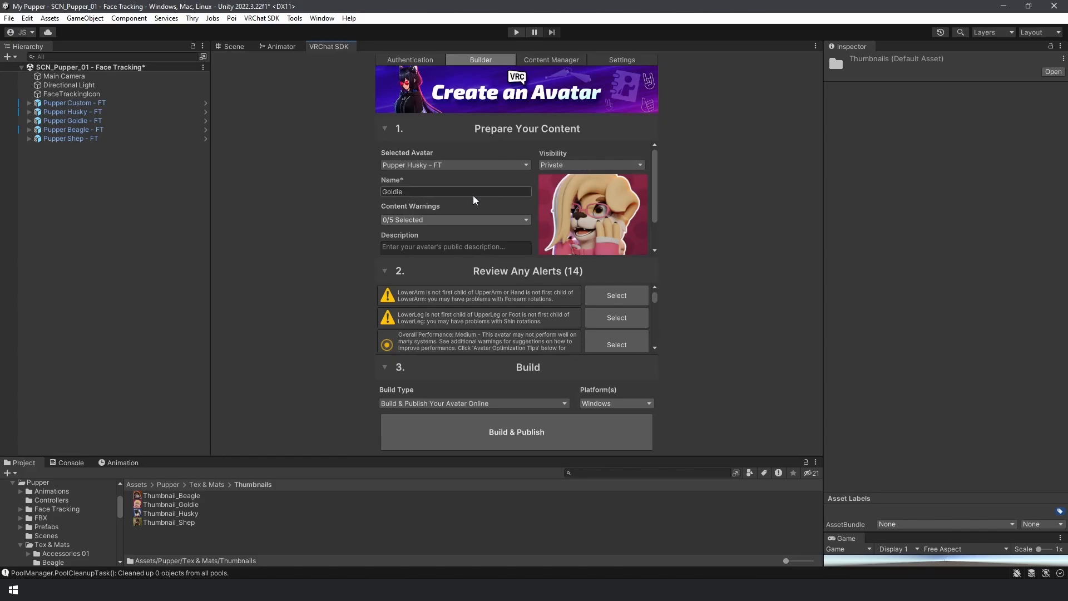
- Build and publish the avatar online for Windows, accepting the automatic locking of its materials
{"action": "scroll", "coordinate": [473, 200], "scroll_direction": "down", "scroll_amount": 2}
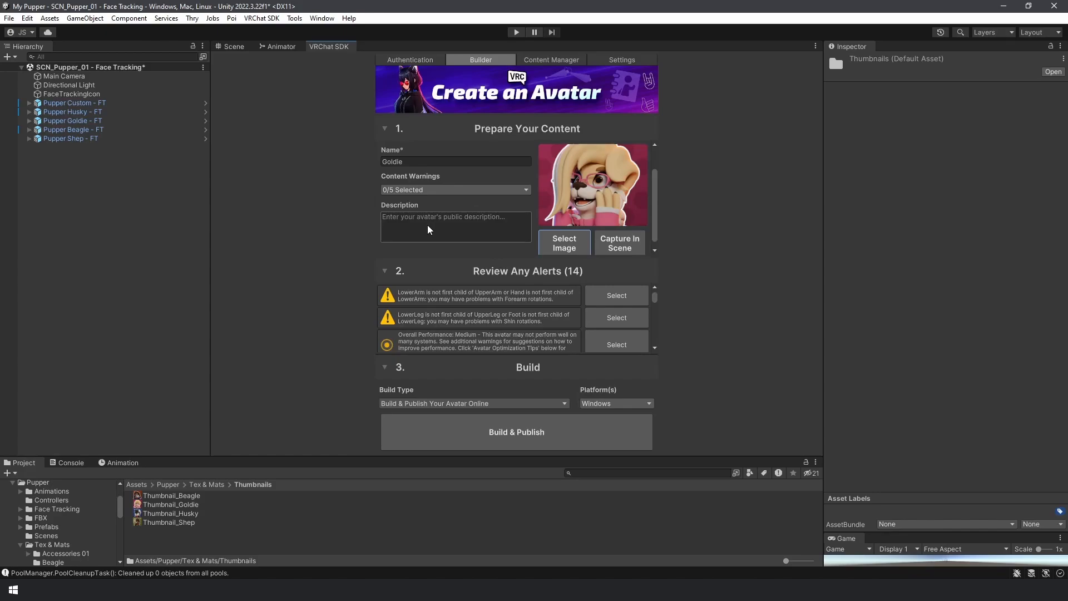
{"action": "scroll", "coordinate": [429, 229], "scroll_direction": "down", "scroll_amount": 1}
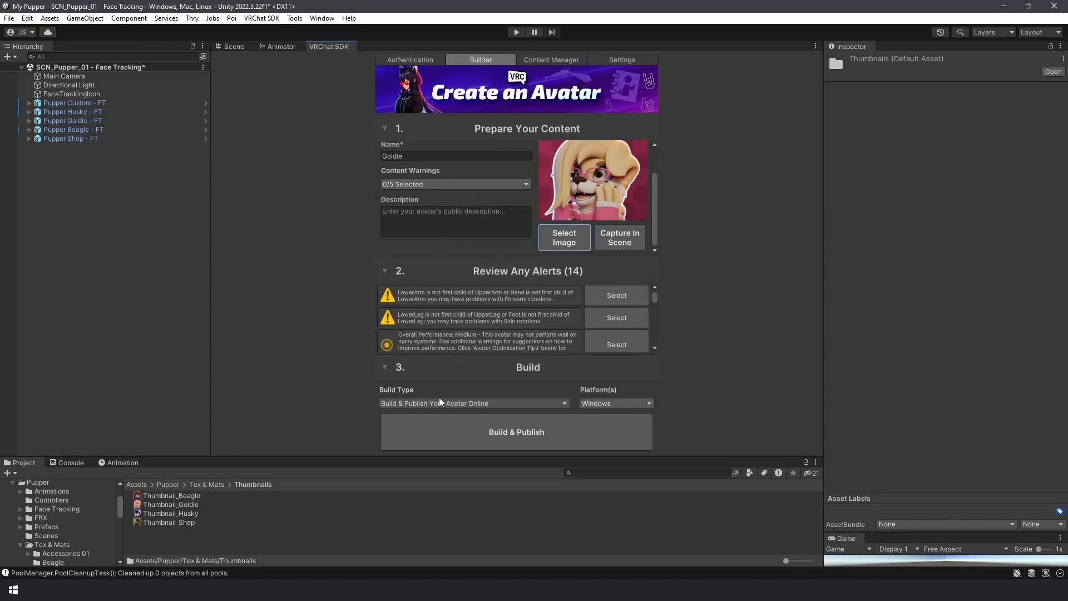
{"action": "left_click", "coordinate": [481, 434]}
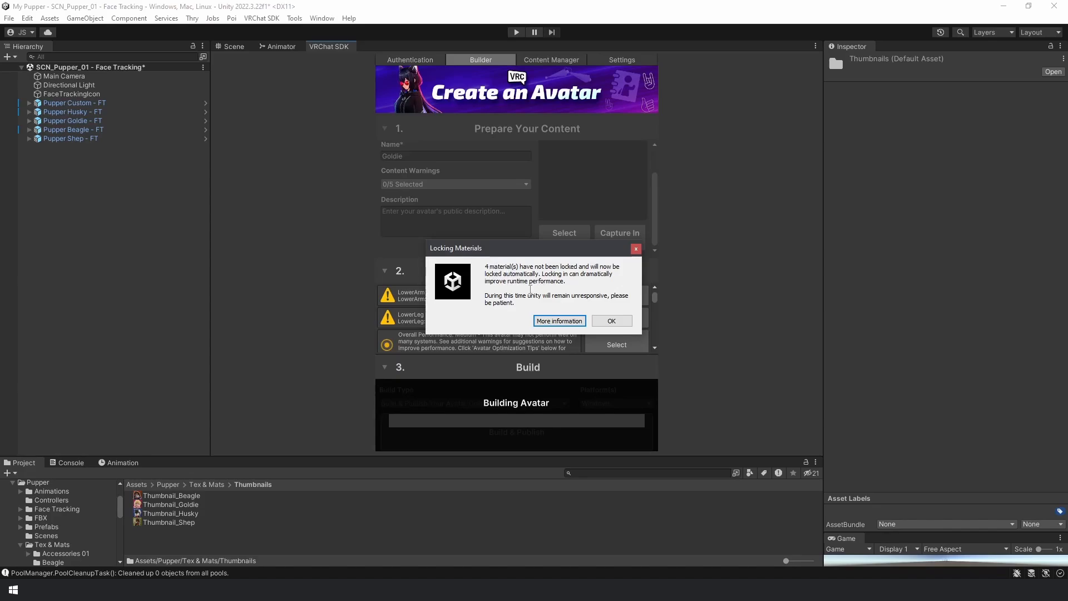
{"action": "left_click", "coordinate": [611, 321]}
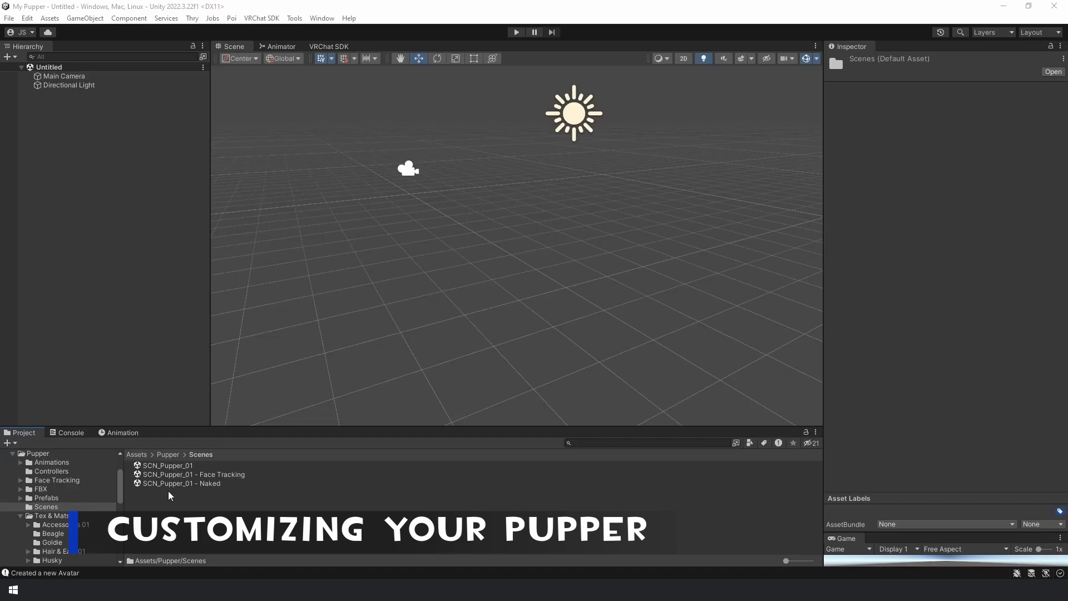
- Duplicate the SCN_Pupper_01 - Naked scene and name the copy SCN_Pupper_01 - Naked My Custom
{"action": "left_click", "coordinate": [202, 484]}
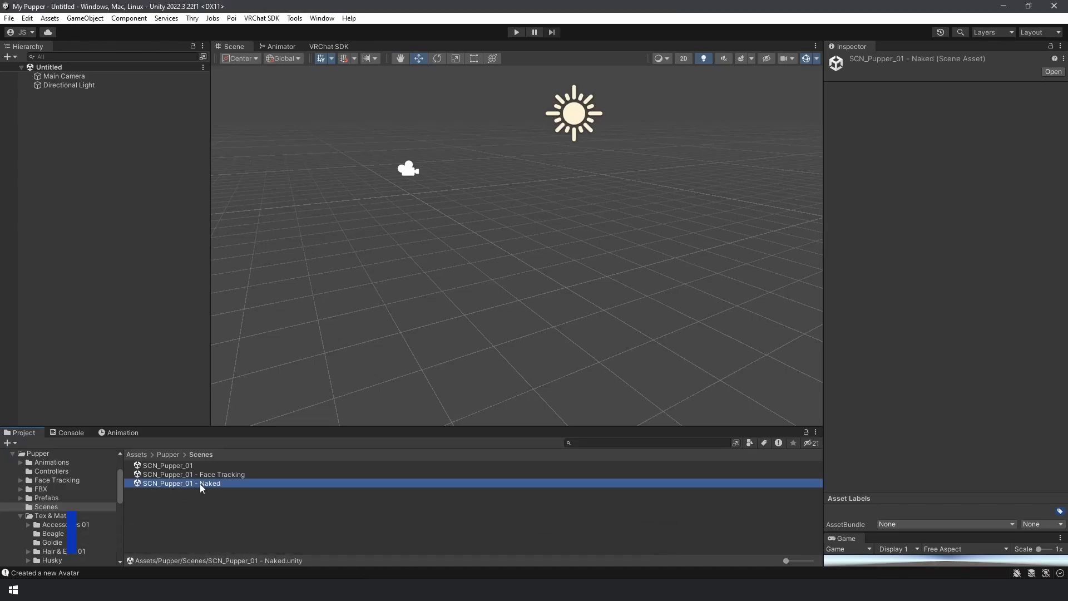
{"action": "key", "text": "ctrl+d"}
{"action": "right_click", "coordinate": [202, 491]}
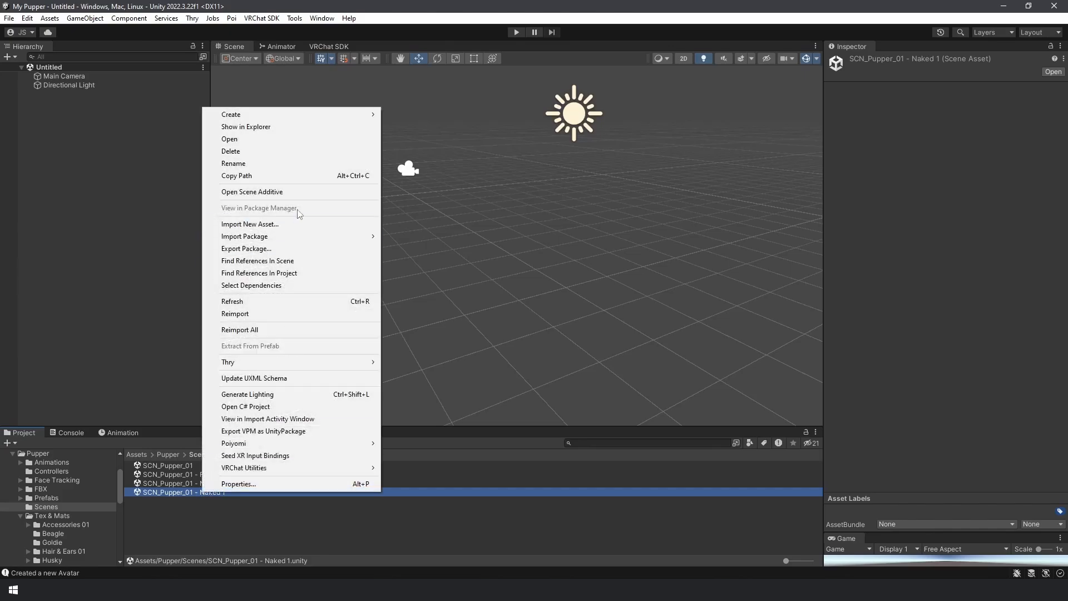
{"action": "left_click", "coordinate": [282, 167]}
{"action": "key", "text": "Right"}
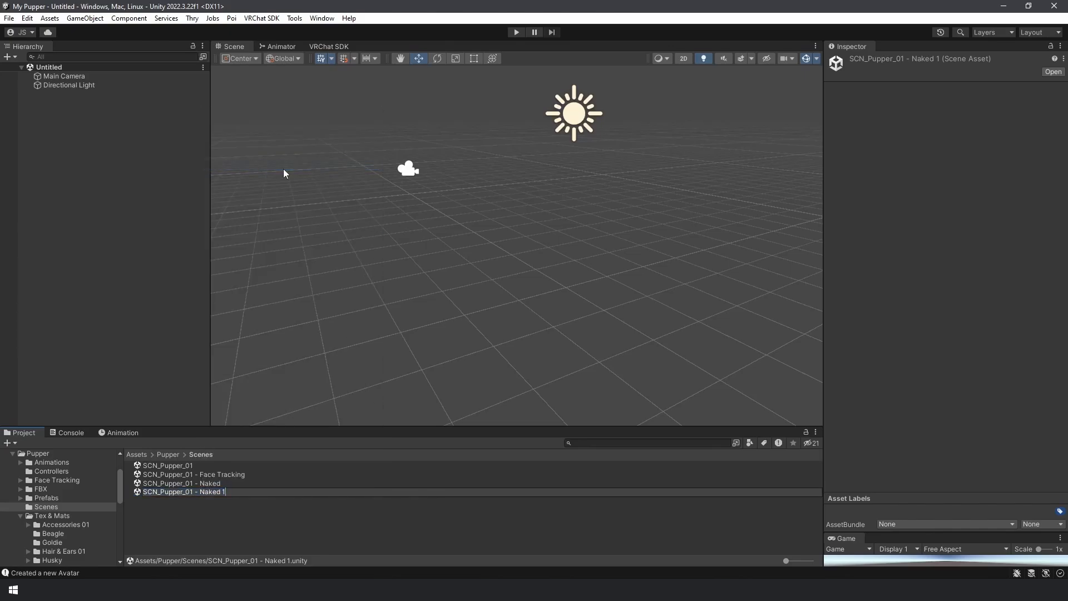
{"action": "type", "text": "My Custom"}
{"action": "key", "text": "Return"}
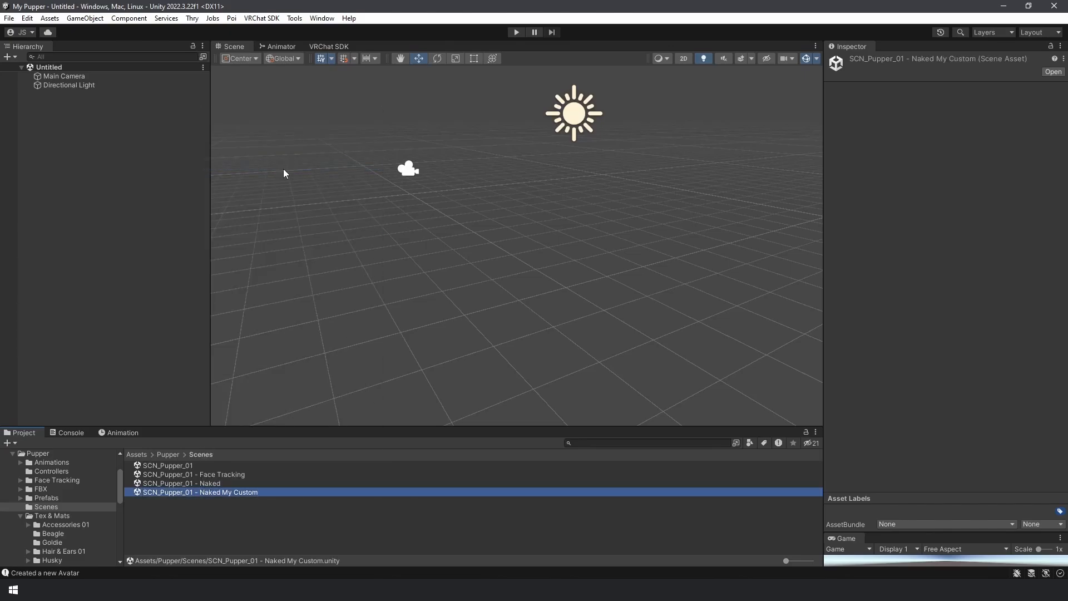
- Open the SCN_Pupper_01 - Naked My Custom scene and view the Pupper Custom avatar up close
{"action": "double_click", "coordinate": [201, 493]}
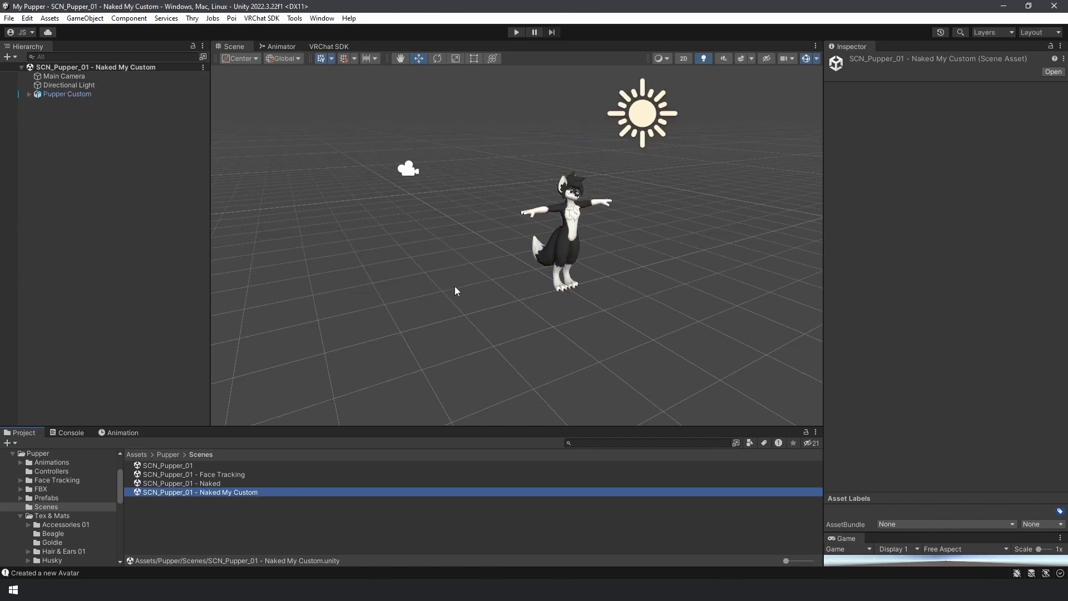
{"action": "left_click_drag", "start_coordinate": [455, 290], "coordinate": [559, 248], "text": "alt"}
{"action": "key", "text": "w"}
{"action": "right_click_drag", "start_coordinate": [558, 248], "coordinate": [532, 239]}
{"action": "key", "text": "d"}
{"action": "key", "text": "a"}
{"action": "key", "text": "s"}
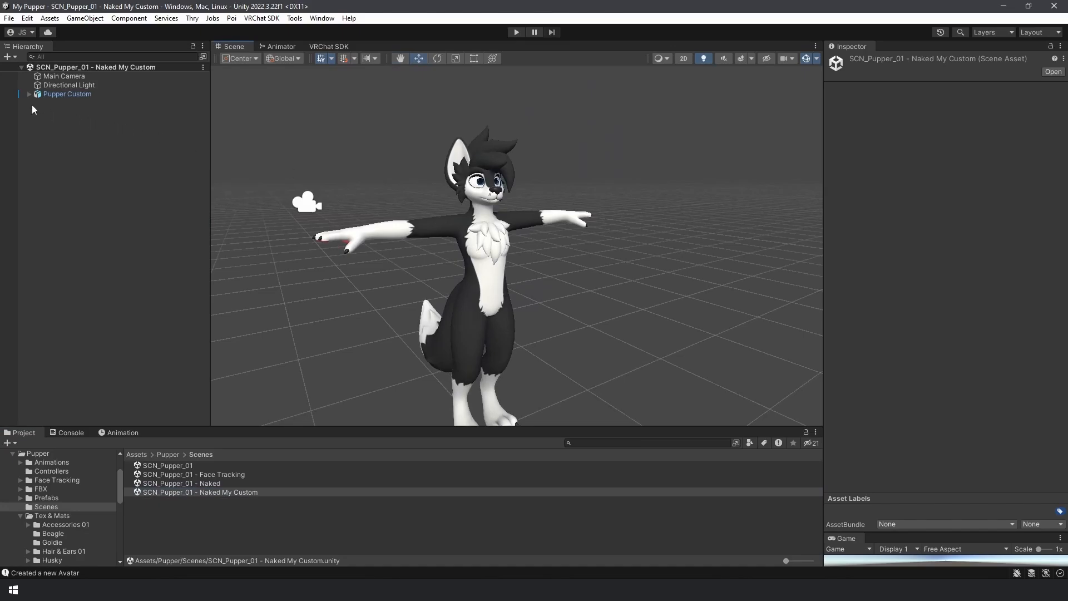
- Add the Accessories_01 prefab from Pupper's Prefabs folder as a child of Pupper Custom, then clear the selection
{"action": "left_click", "coordinate": [29, 95]}
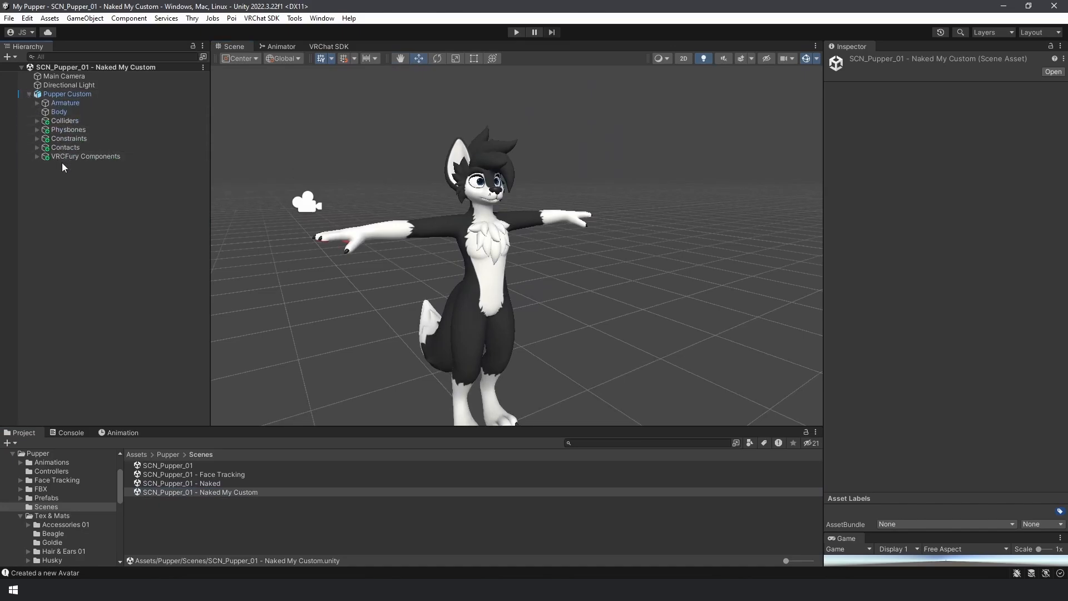
{"action": "right_click_drag", "start_coordinate": [455, 285], "coordinate": [450, 302]}
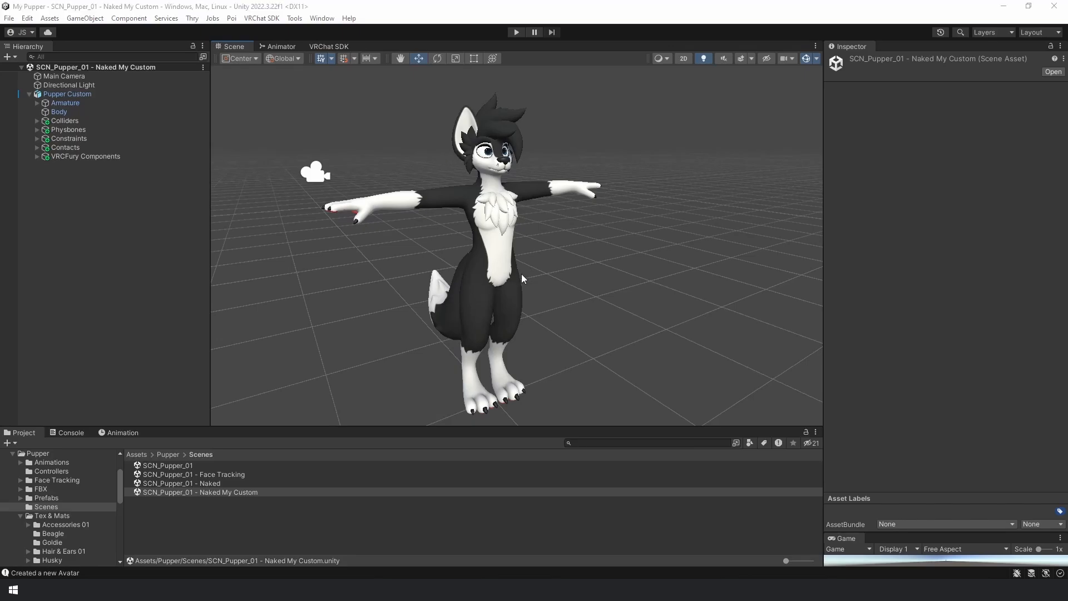
{"action": "left_click", "coordinate": [165, 456]}
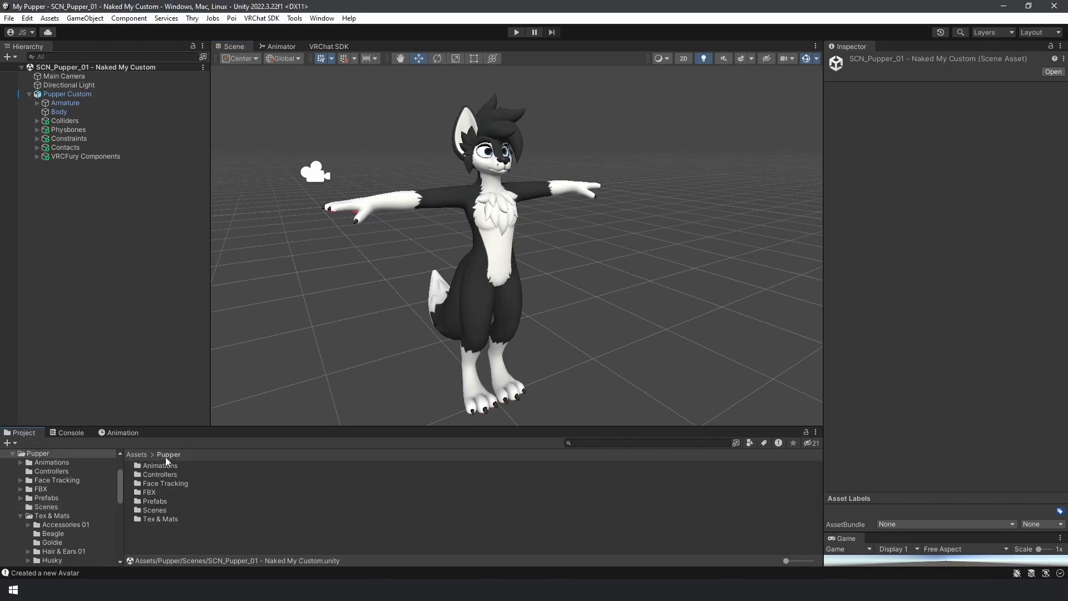
{"action": "double_click", "coordinate": [162, 502]}
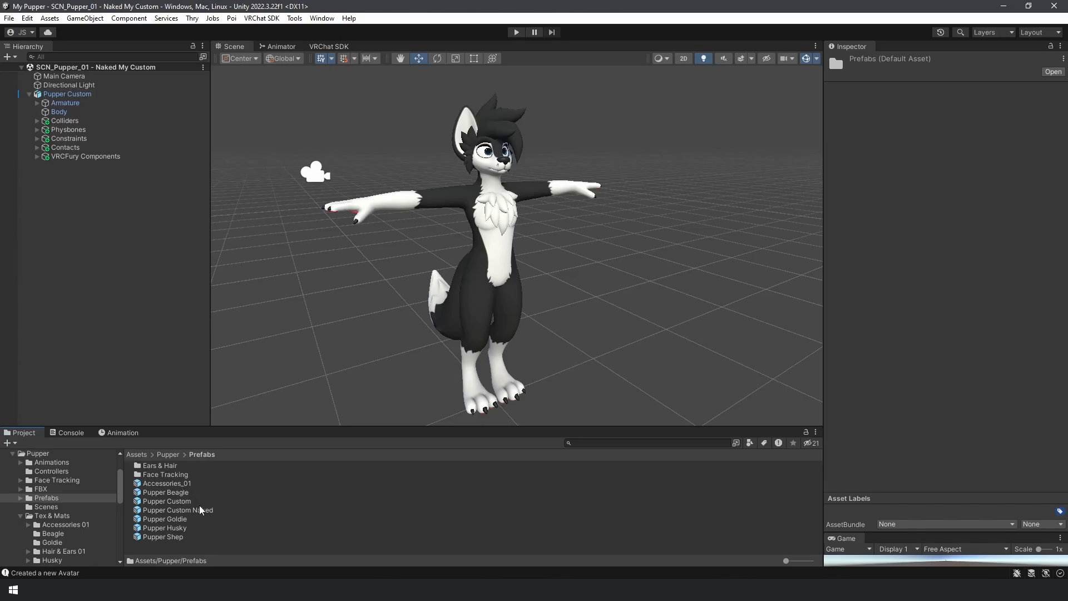
{"action": "left_click", "coordinate": [158, 483]}
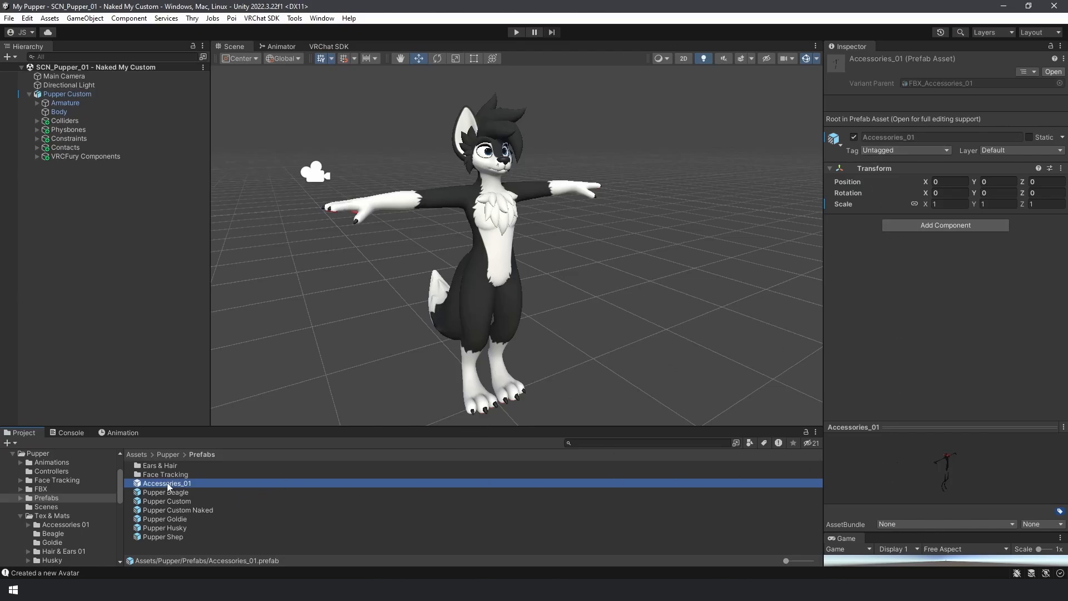
{"action": "left_click_drag", "start_coordinate": [167, 482], "coordinate": [69, 93]}
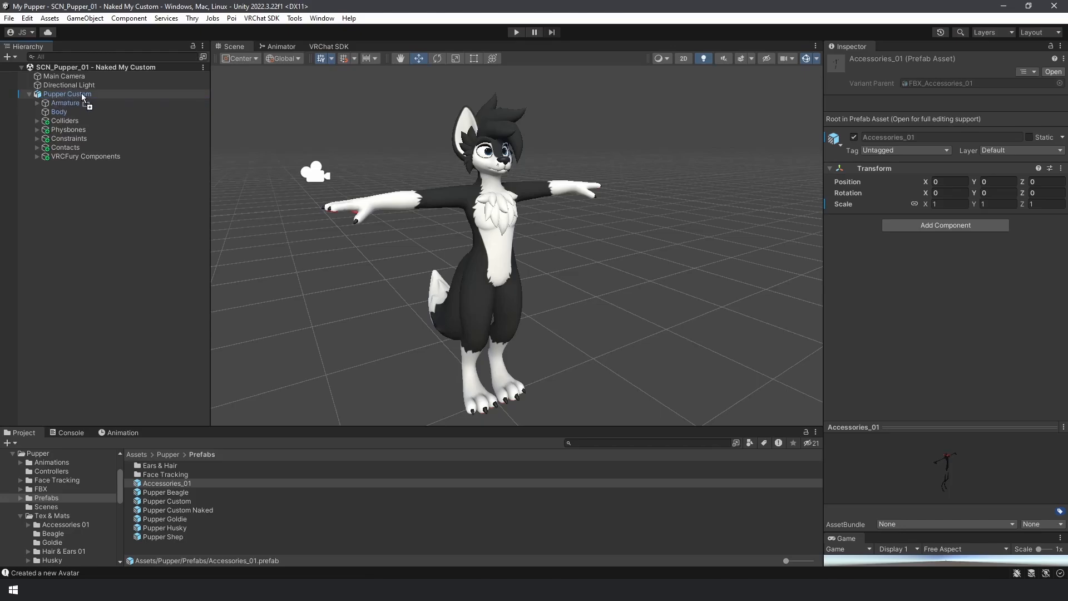
{"action": "mouse_move", "coordinate": [67, 94]}
{"action": "left_mouse_down"}
{"action": "mouse_move", "coordinate": [65, 165]}
{"action": "mouse_move", "coordinate": [80, 100]}
{"action": "mouse_move", "coordinate": [45, 97]}
{"action": "mouse_move", "coordinate": [64, 93]}
{"action": "left_mouse_up"}
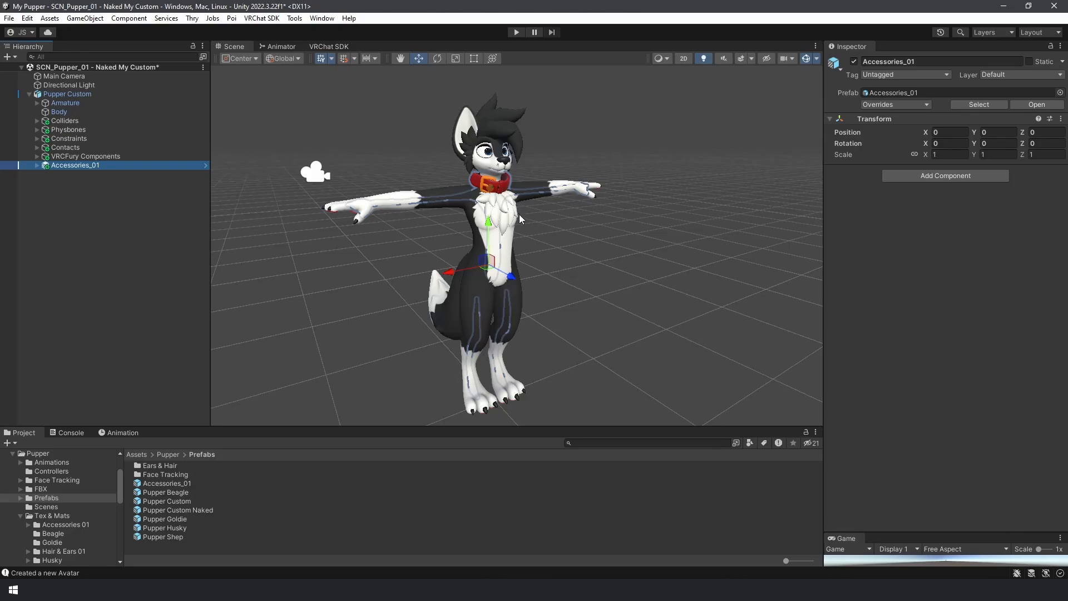
{"action": "left_click", "coordinate": [542, 239]}
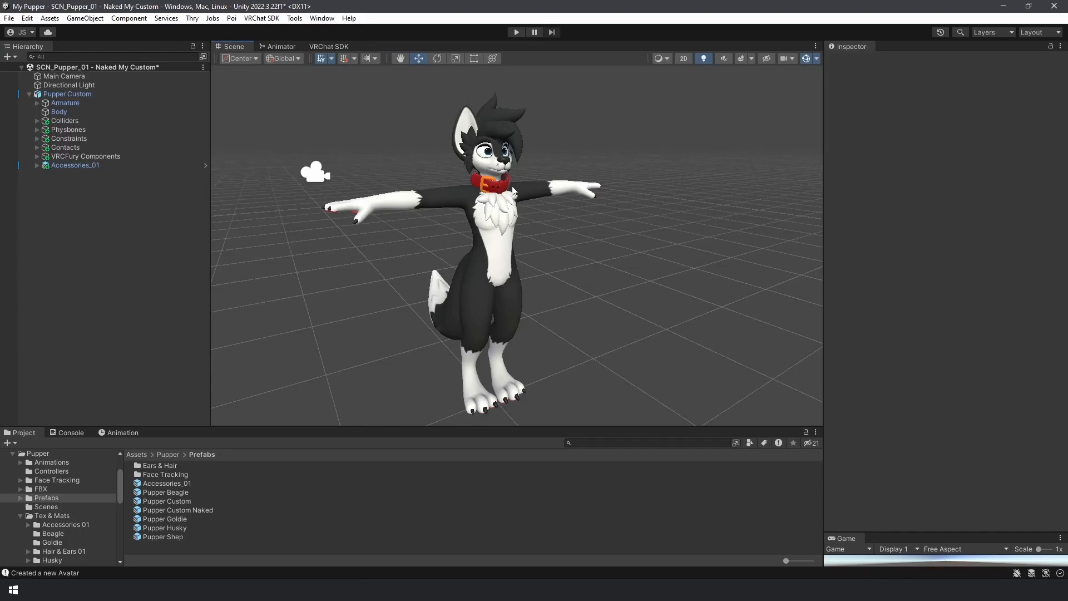
- Select the mesh inside Accessories_01 and try adjusting its HideSocks and HideHoodie blend shapes
{"action": "left_click", "coordinate": [37, 165]}
{"action": "left_click", "coordinate": [72, 174]}
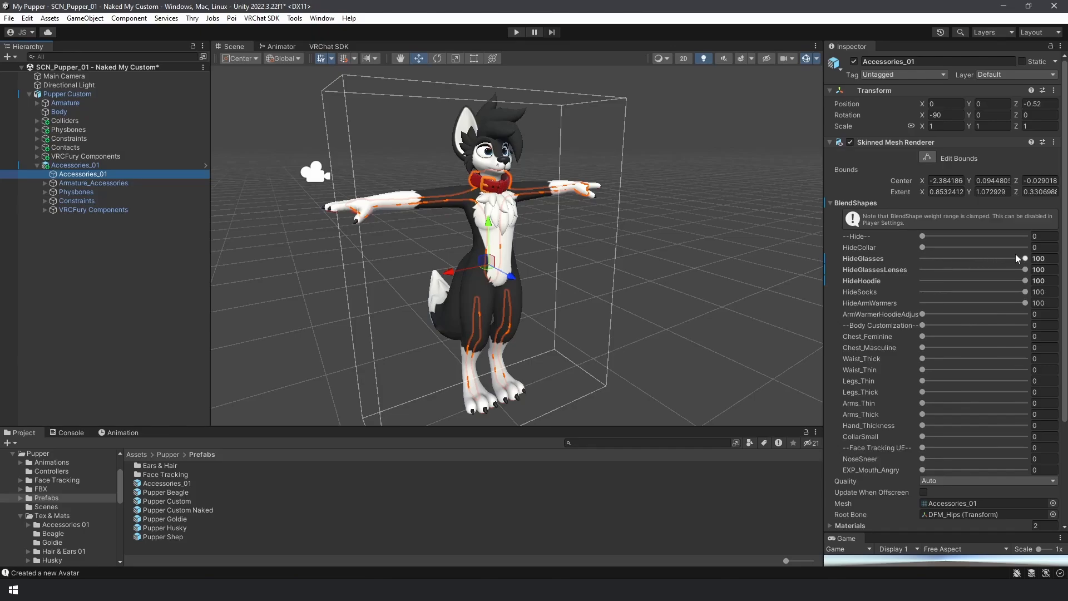
{"action": "left_click_drag", "start_coordinate": [1025, 259], "coordinate": [1026, 293]}
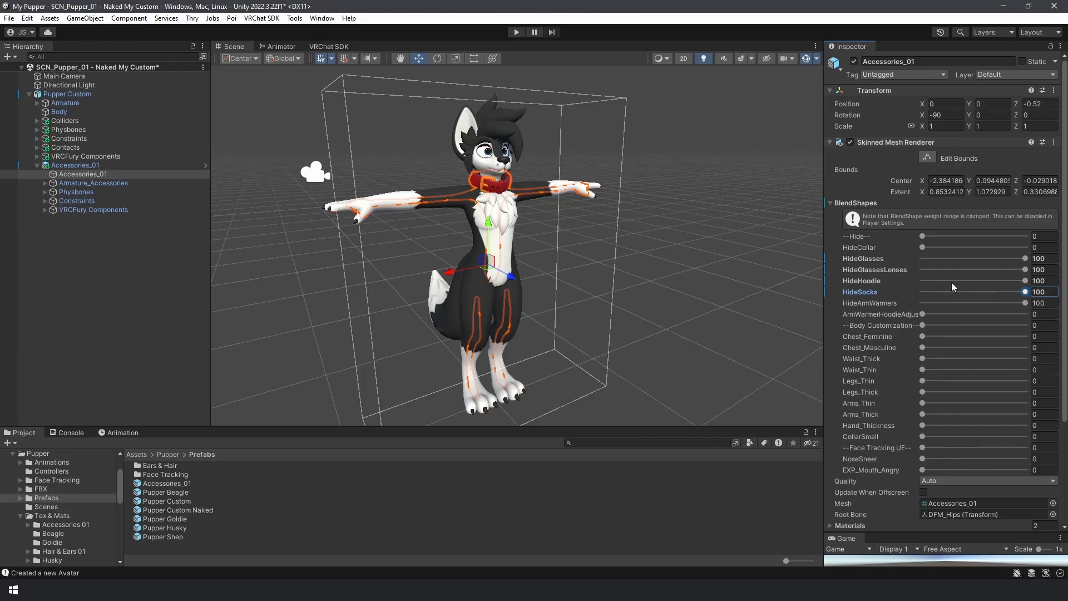
{"action": "left_click_drag", "start_coordinate": [1025, 280], "coordinate": [876, 285]}
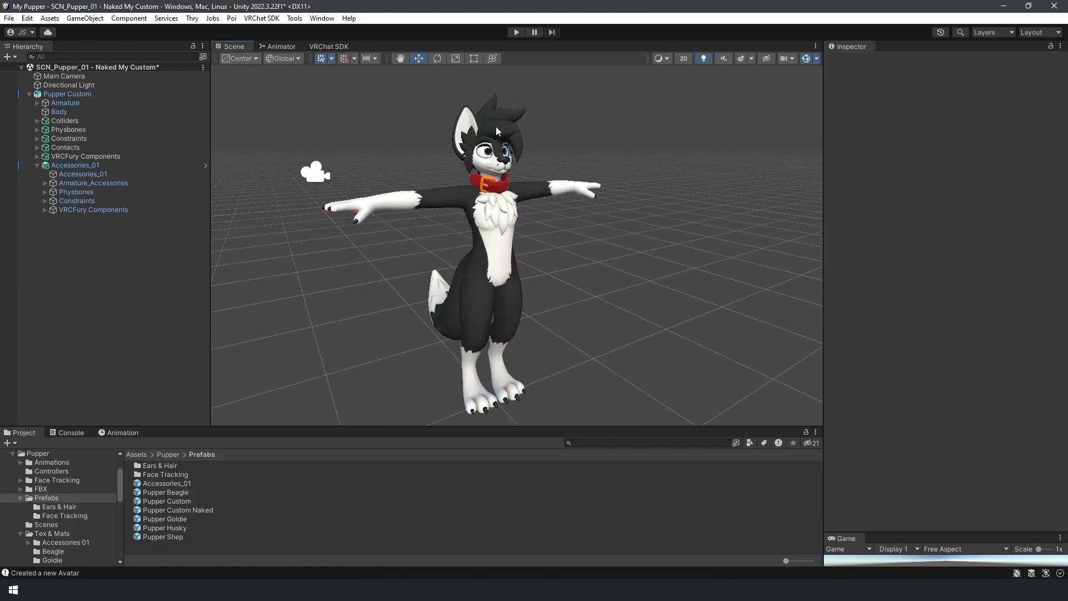
- Open the Ears & Hair prefab folder and preview the Ears_Floppy and Ears_Floppy - FT prefabs
{"action": "double_click", "coordinate": [163, 465]}
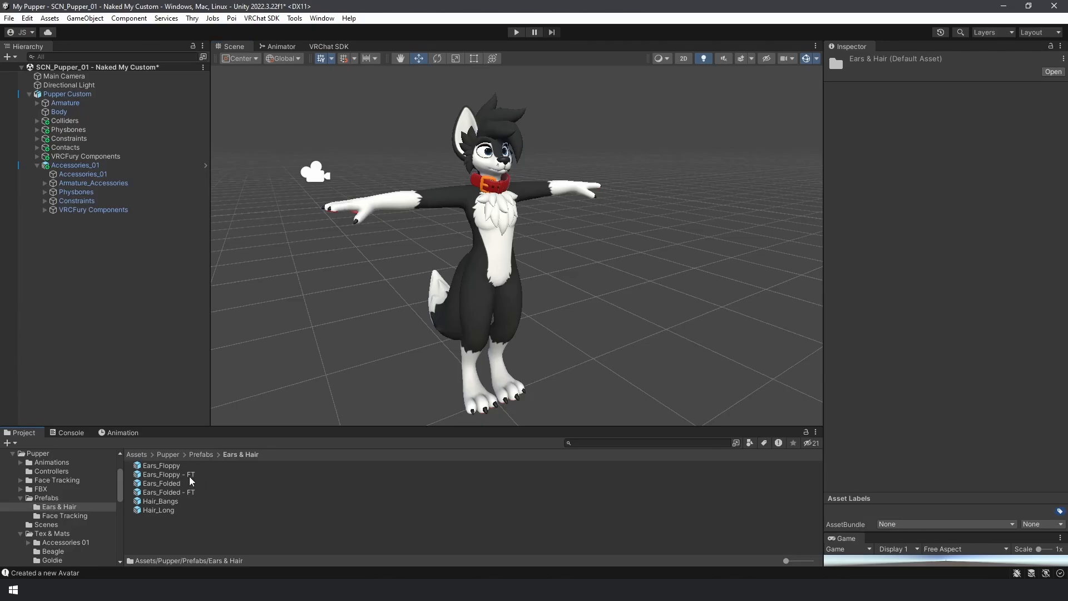
{"action": "left_click", "coordinate": [168, 468]}
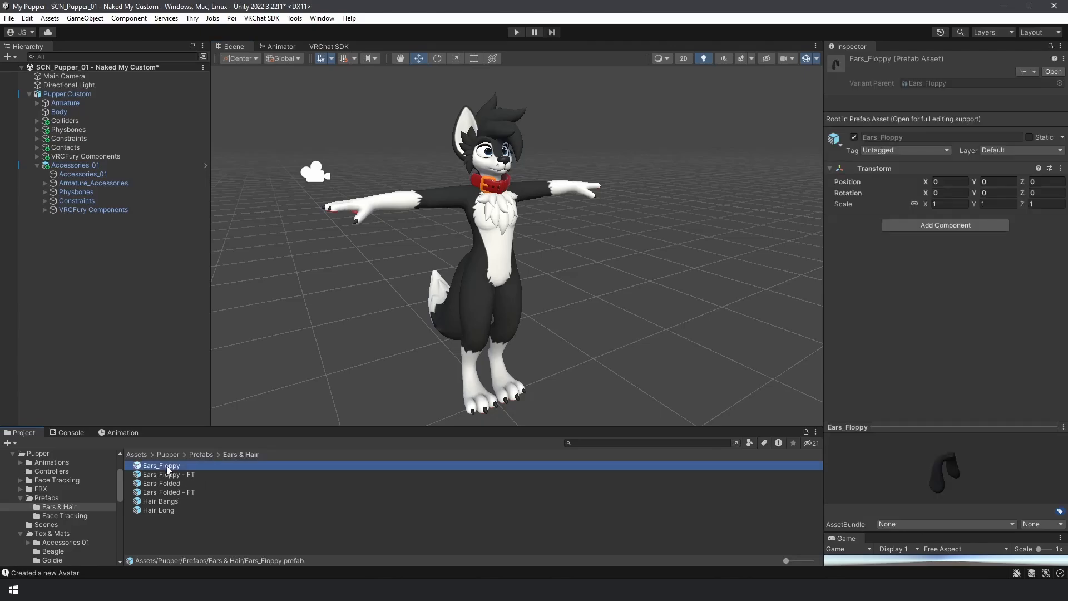
{"action": "left_click", "coordinate": [172, 476]}
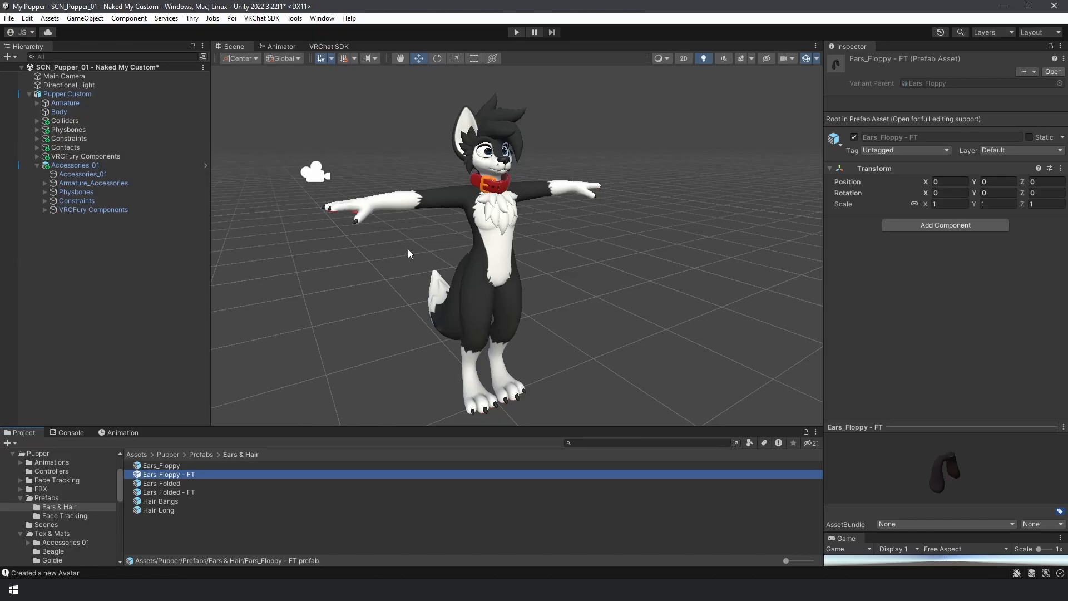
- Add the Ears_Folded - FT prefab as a child of Pupper Custom and view the head up close
{"action": "left_click", "coordinate": [180, 491]}
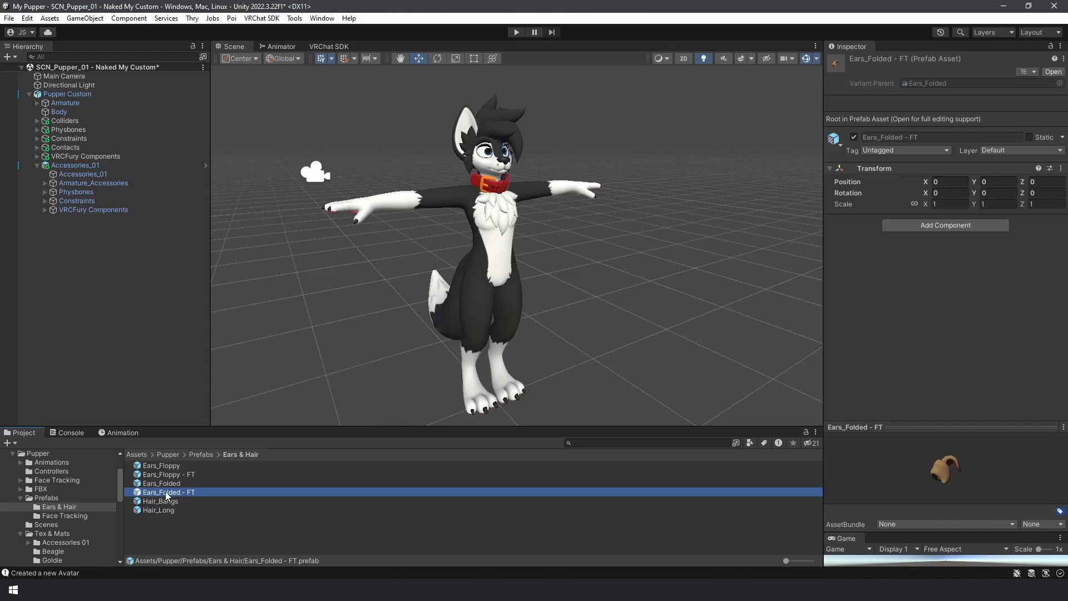
{"action": "left_click_drag", "start_coordinate": [165, 495], "coordinate": [68, 92]}
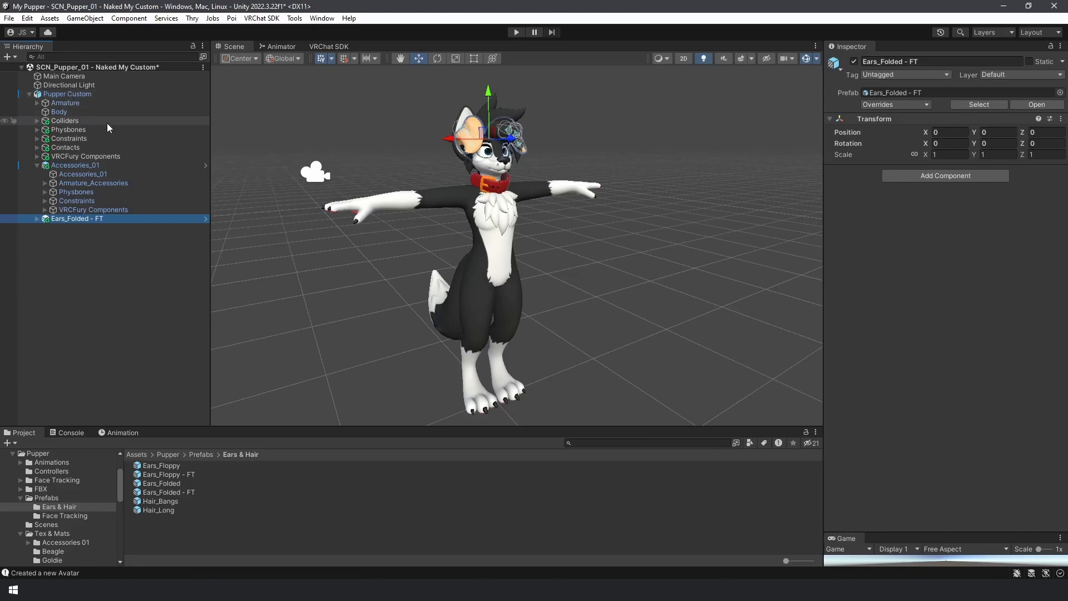
{"action": "right_click_drag", "start_coordinate": [489, 236], "coordinate": [537, 217]}
{"action": "key", "text": "w"}
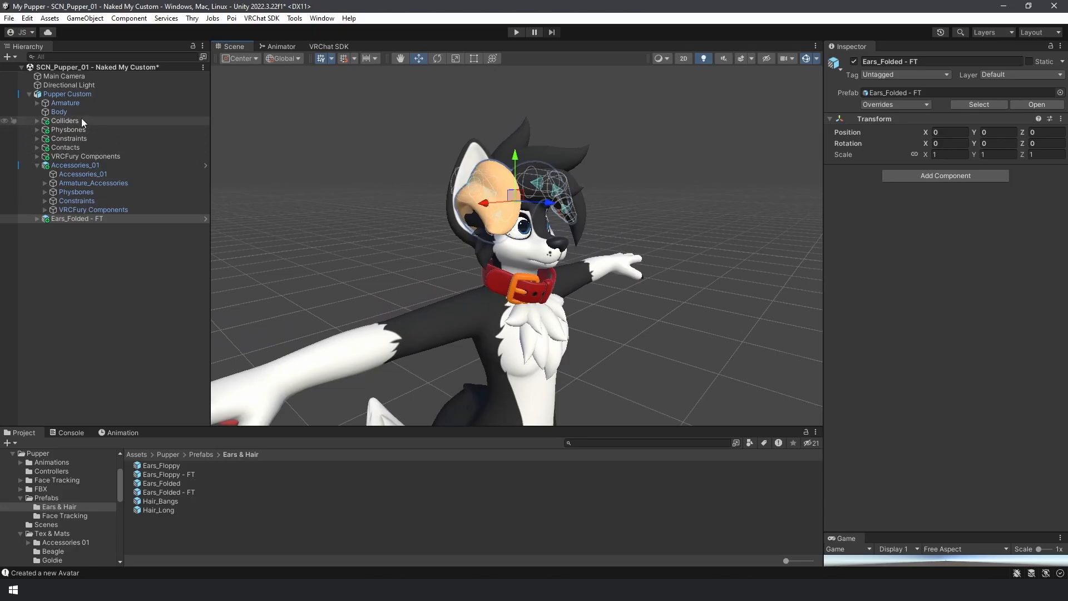
- Set the Hide_Ears blend shape on Pupper Custom's Body mesh to 100
{"action": "left_click", "coordinate": [57, 114]}
{"action": "scroll", "coordinate": [946, 308], "scroll_direction": "down", "scroll_amount": 1}
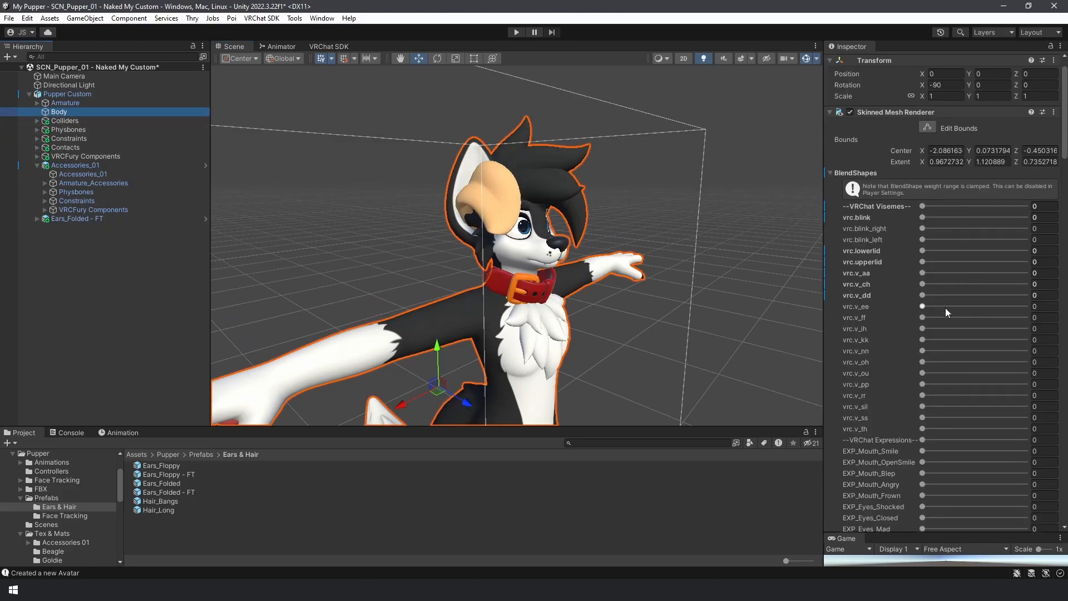
{"action": "scroll", "coordinate": [945, 303], "scroll_direction": "down", "scroll_amount": 10}
{"action": "scroll", "coordinate": [926, 288], "scroll_direction": "up", "scroll_amount": 9}
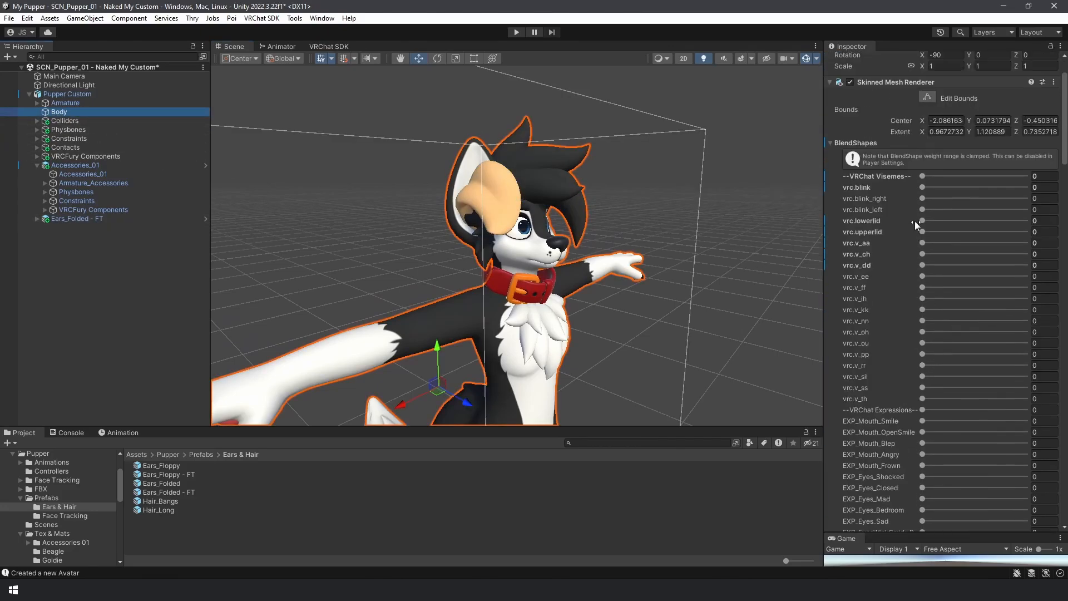
{"action": "scroll", "coordinate": [915, 222], "scroll_direction": "up", "scroll_amount": 2}
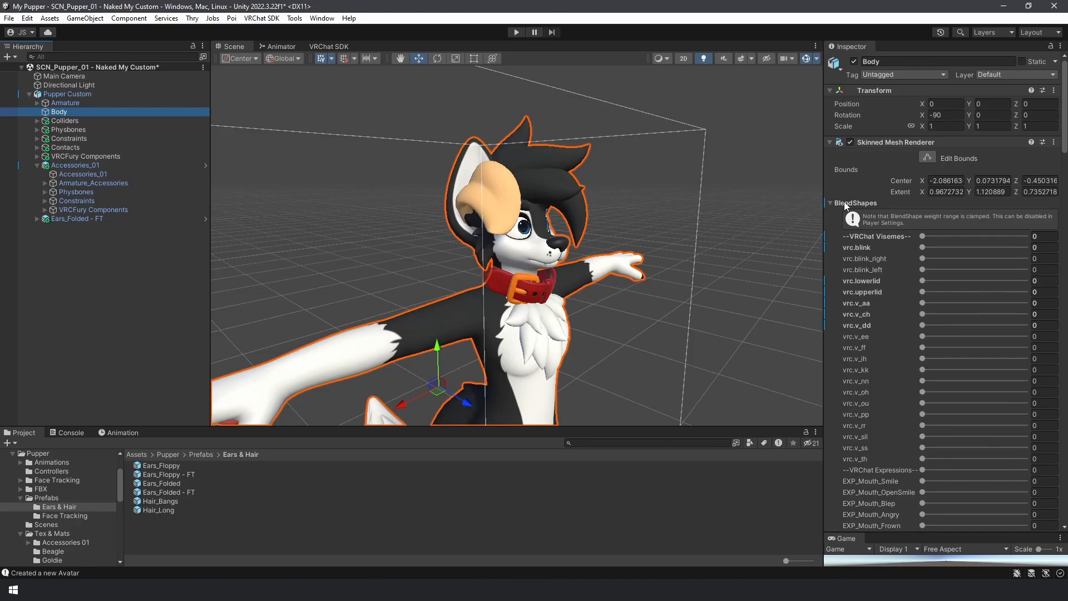
{"action": "scroll", "coordinate": [860, 232], "scroll_direction": "down", "scroll_amount": 20}
{"action": "scroll", "coordinate": [860, 229], "scroll_direction": "down", "scroll_amount": 20}
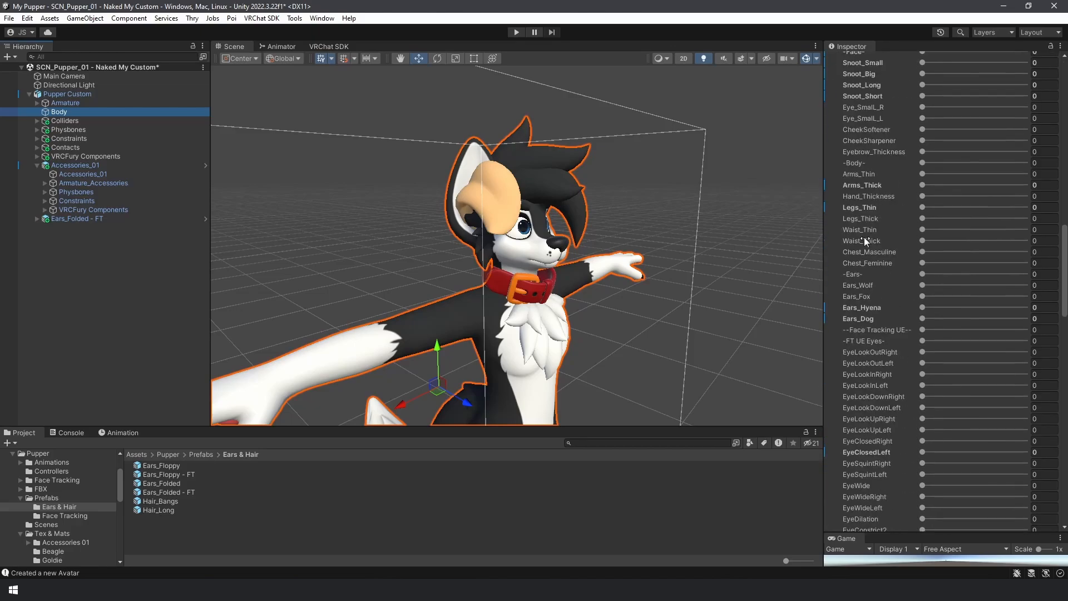
{"action": "scroll", "coordinate": [860, 291], "scroll_direction": "down", "scroll_amount": 8}
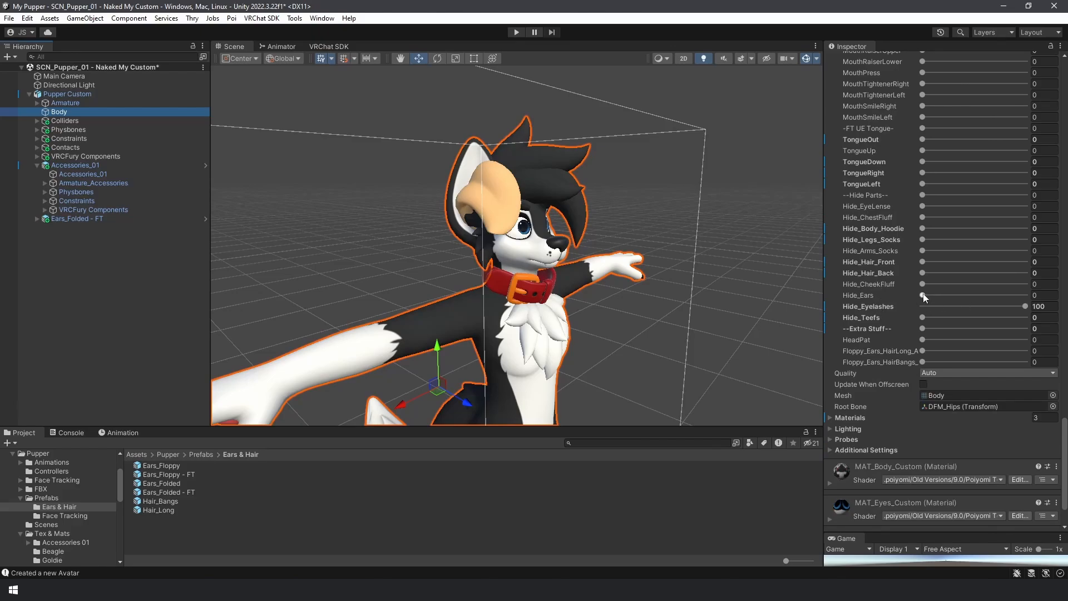
{"action": "left_click_drag", "start_coordinate": [922, 295], "coordinate": [1019, 295]}
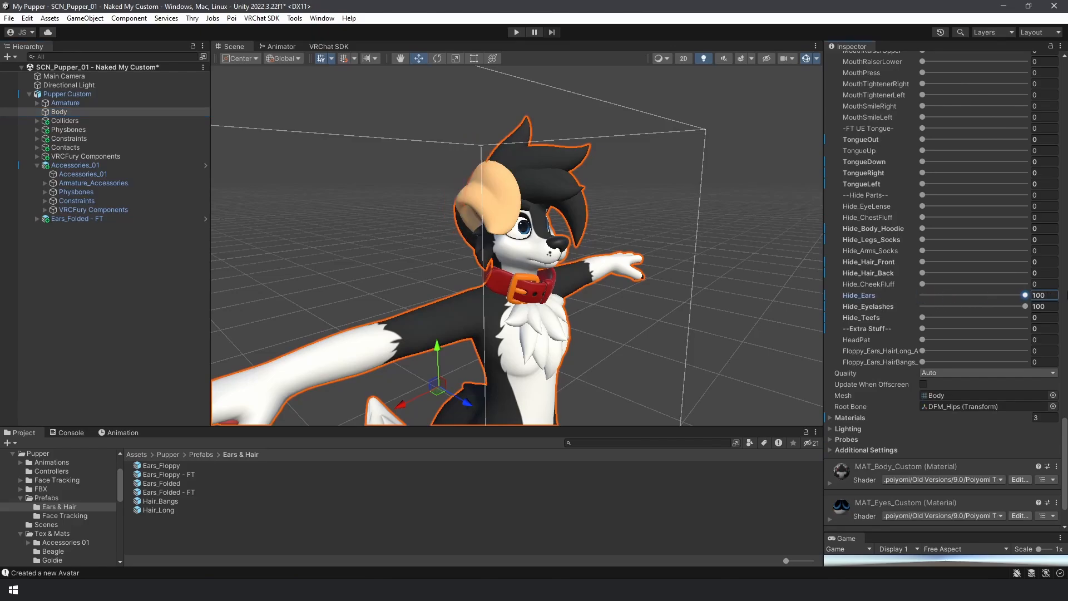
{"action": "left_click_drag", "start_coordinate": [226, 219], "coordinate": [277, 212], "text": "alt"}
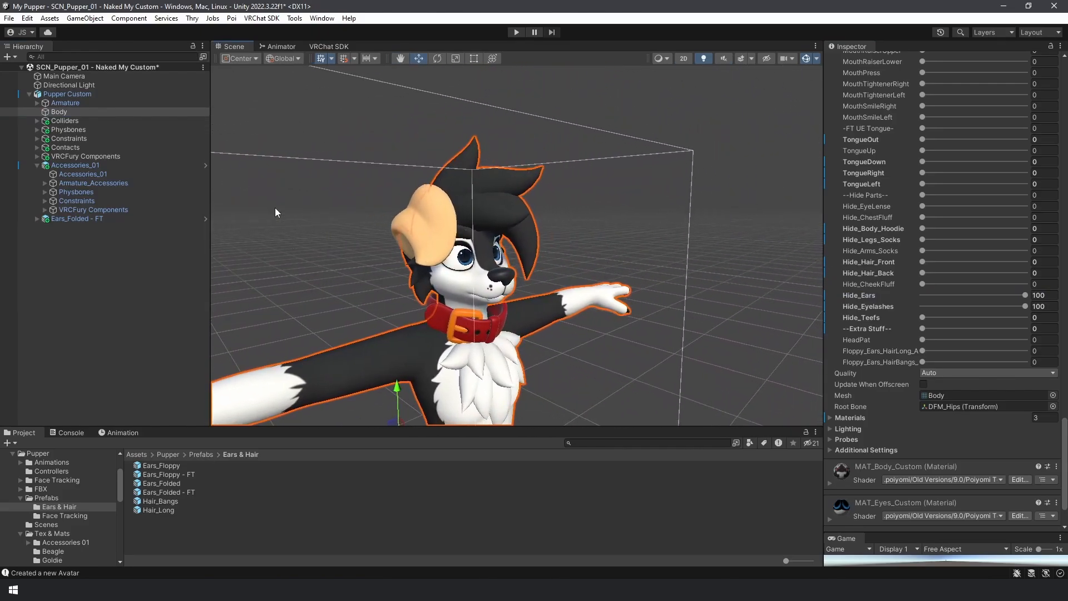
- Disable the original Ears object under Pupper Custom's Physbones
{"action": "left_click", "coordinate": [36, 130]}
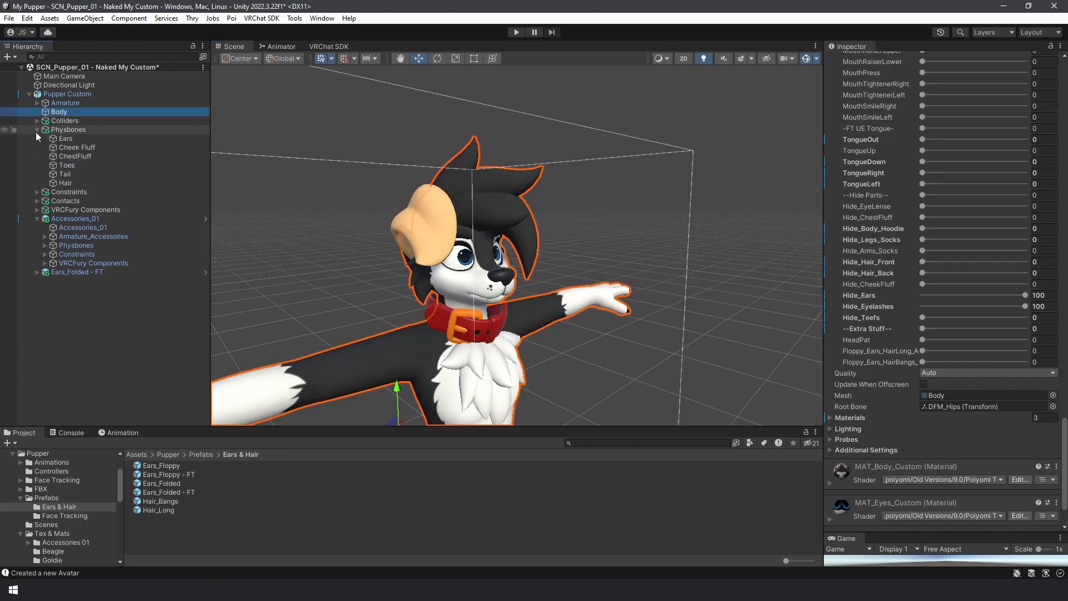
{"action": "left_click", "coordinate": [69, 139]}
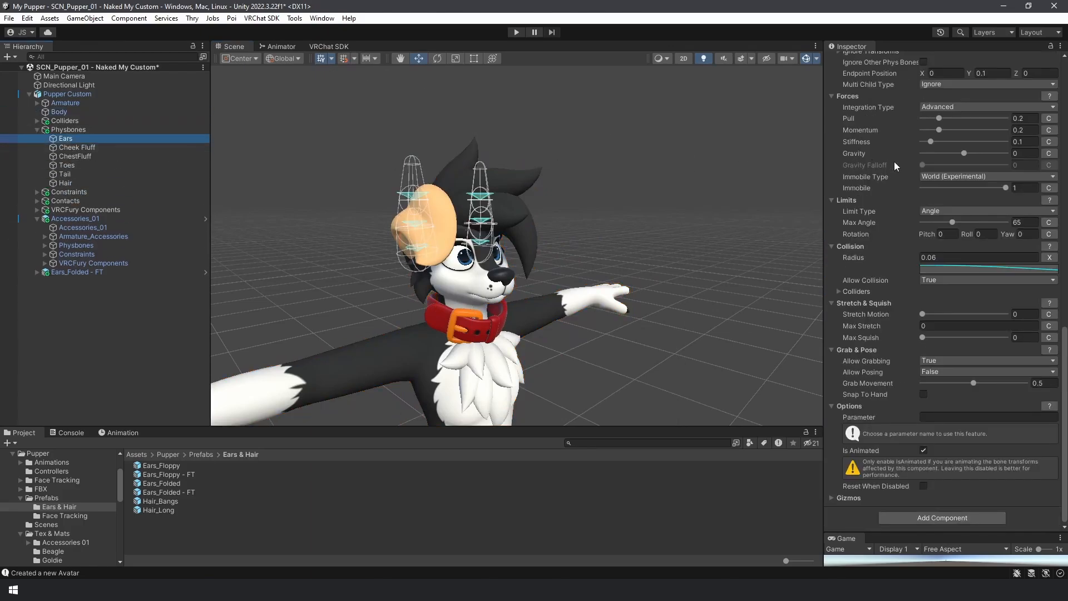
{"action": "scroll", "coordinate": [909, 146], "scroll_direction": "up", "scroll_amount": 5}
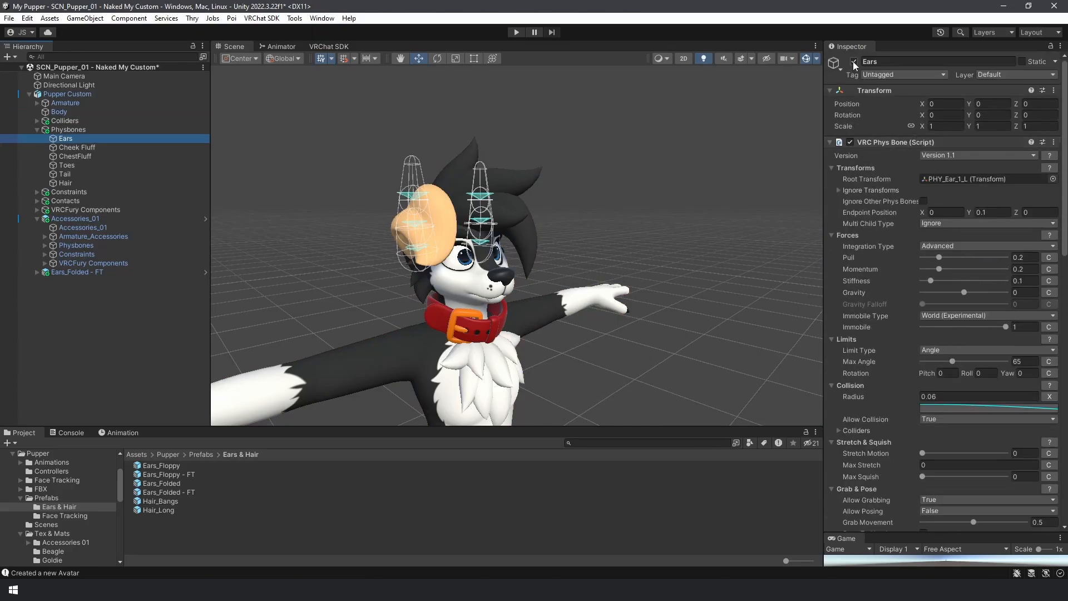
{"action": "left_click", "coordinate": [854, 62]}
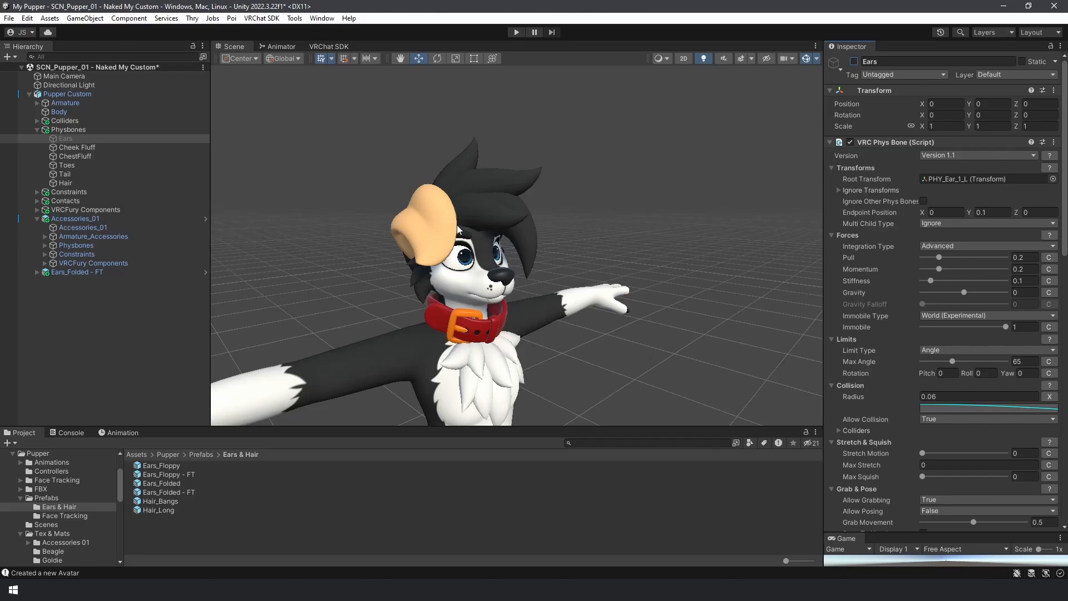
- Examine the Ears_Folded - FT ears on the avatar's head and their child objects in the hierarchy
{"action": "left_click", "coordinate": [69, 271]}
{"action": "right_click_drag", "start_coordinate": [387, 242], "coordinate": [463, 243]}
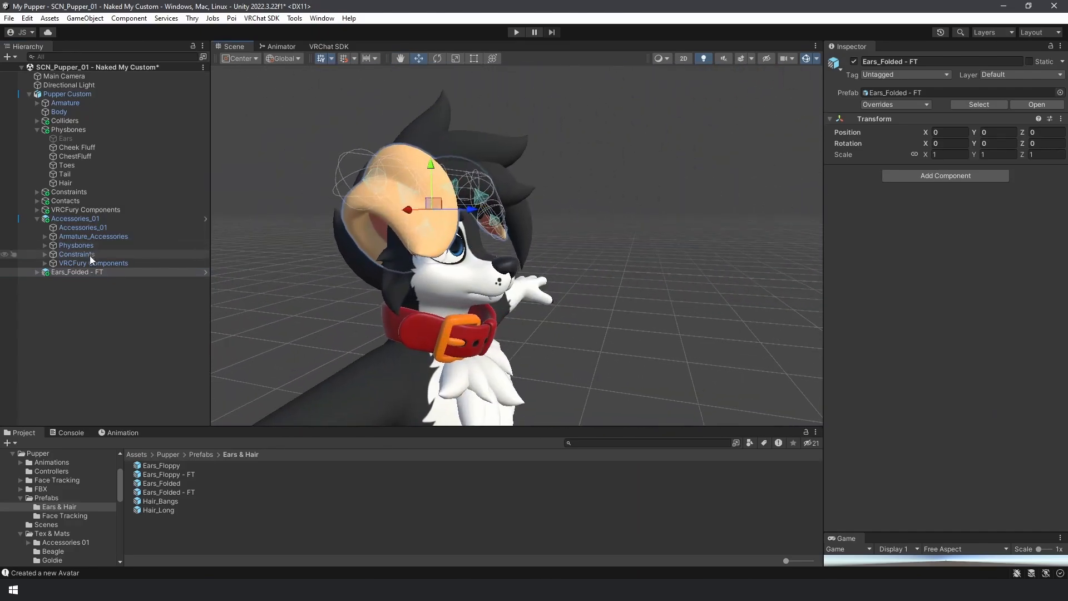
{"action": "left_click", "coordinate": [38, 209]}
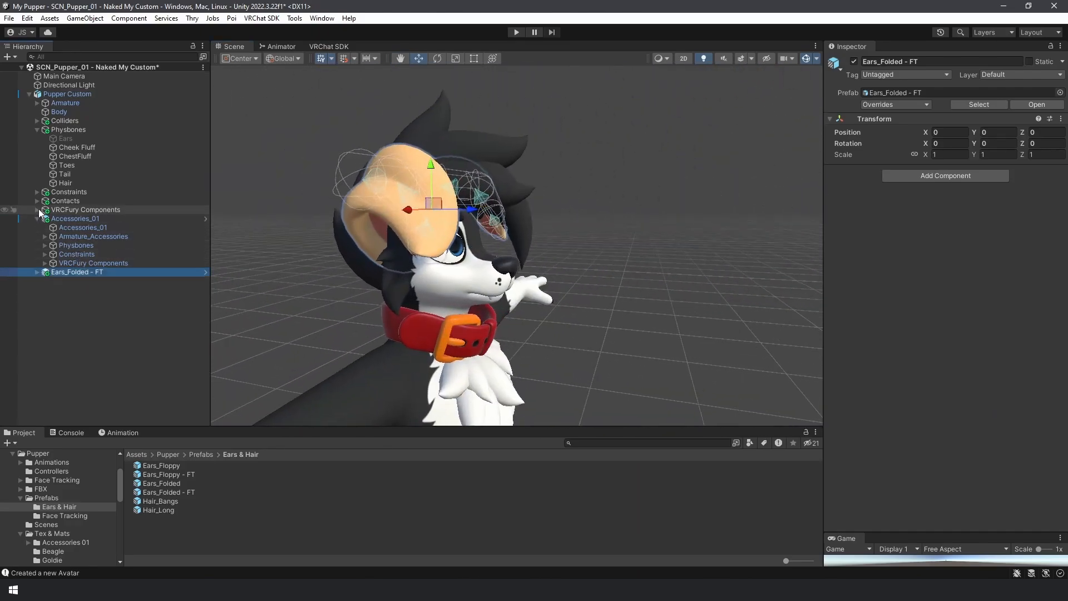
{"action": "left_click", "coordinate": [37, 209]}
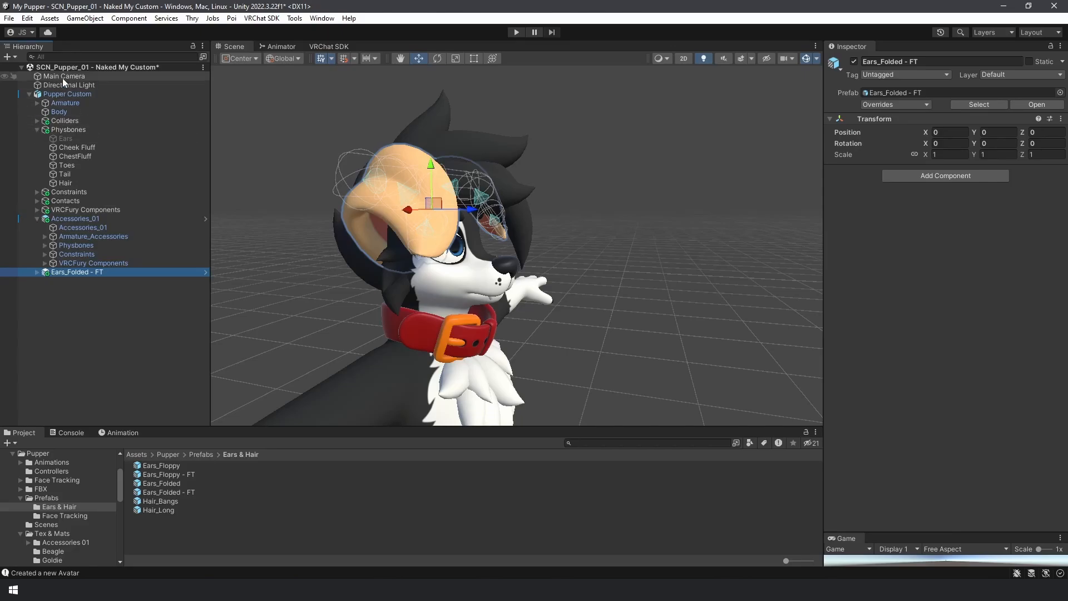
{"action": "left_click", "coordinate": [29, 94]}
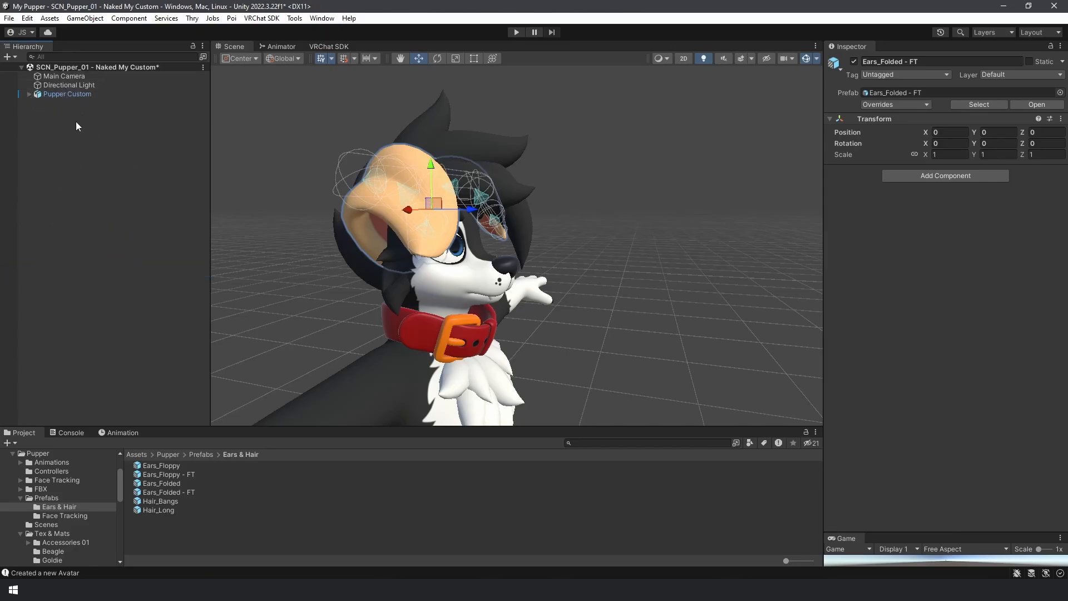
{"action": "left_click", "coordinate": [29, 95]}
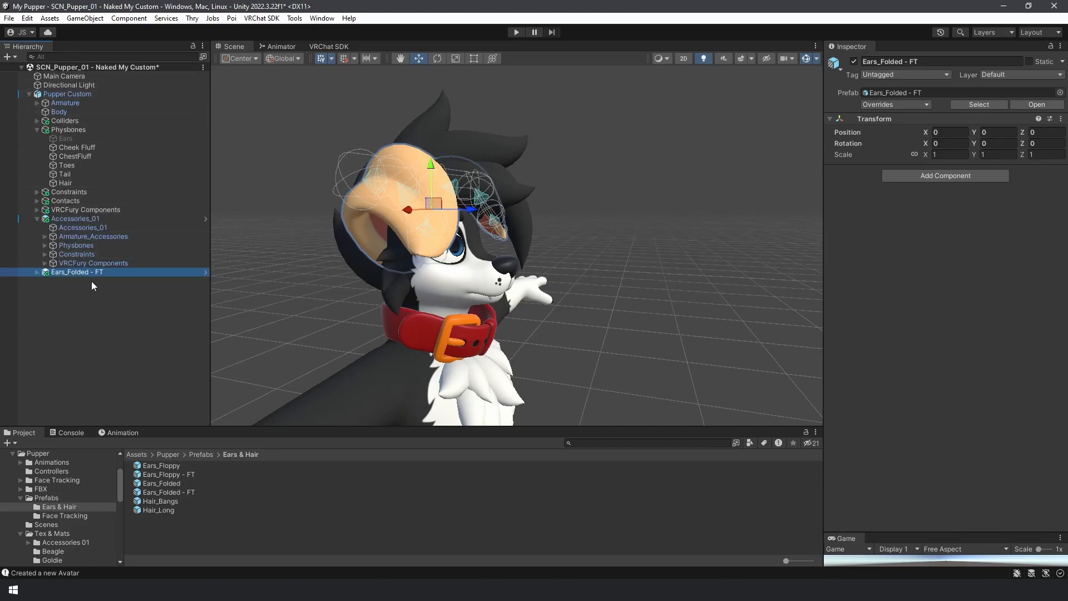
{"action": "left_click_drag", "start_coordinate": [600, 275], "coordinate": [545, 284], "text": "alt"}
{"action": "left_click", "coordinate": [36, 272]}
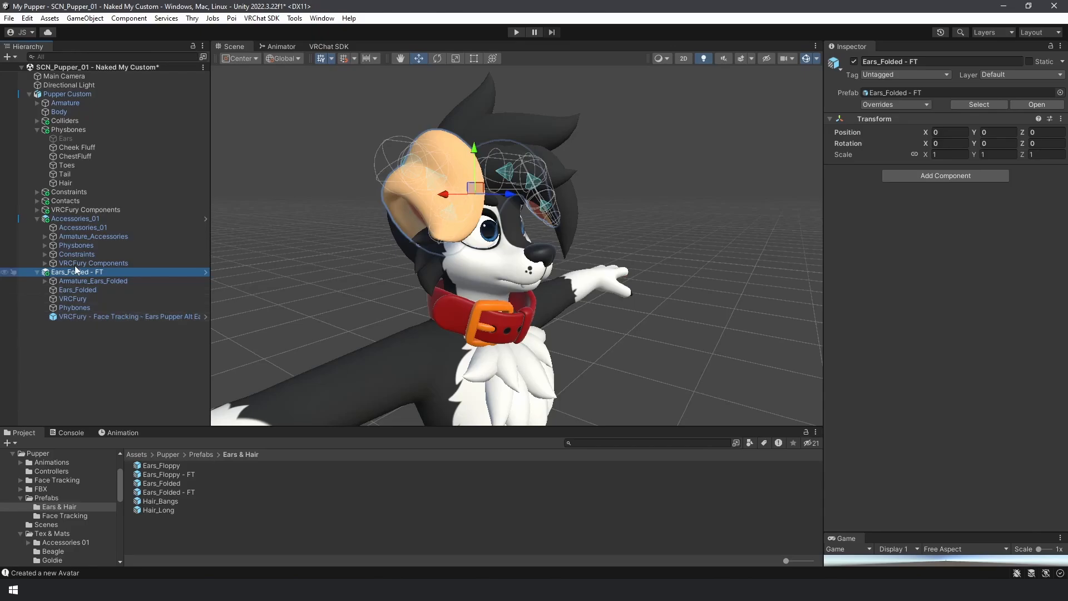
{"action": "left_click", "coordinate": [37, 218]}
{"action": "left_click", "coordinate": [628, 245]}
{"action": "left_click_drag", "start_coordinate": [629, 245], "coordinate": [552, 205], "text": "alt"}
- Apply the MAT_Hair&Ears_01_Custom material from Pupper's Tex & Mats > Hair & Ears 01 folder to the folded ears
{"action": "left_click", "coordinate": [167, 455]}
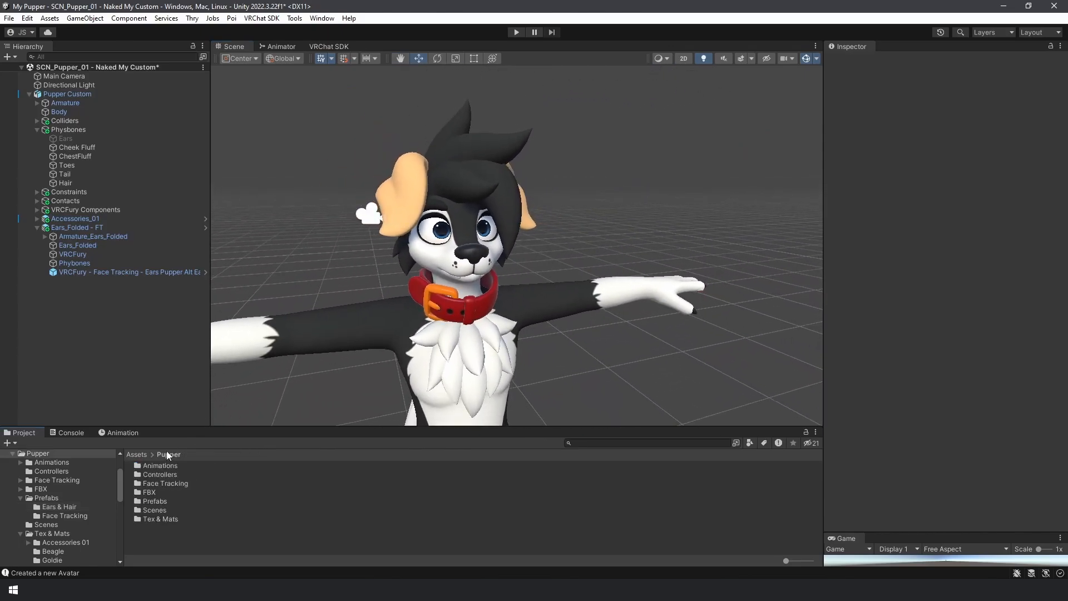
{"action": "double_click", "coordinate": [168, 519]}
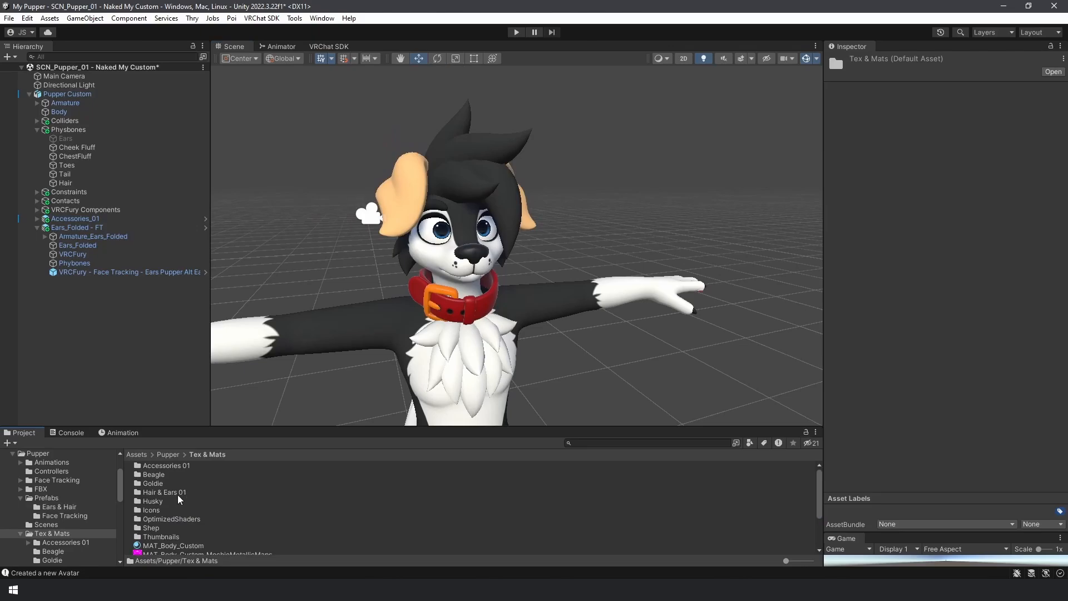
{"action": "double_click", "coordinate": [167, 493]}
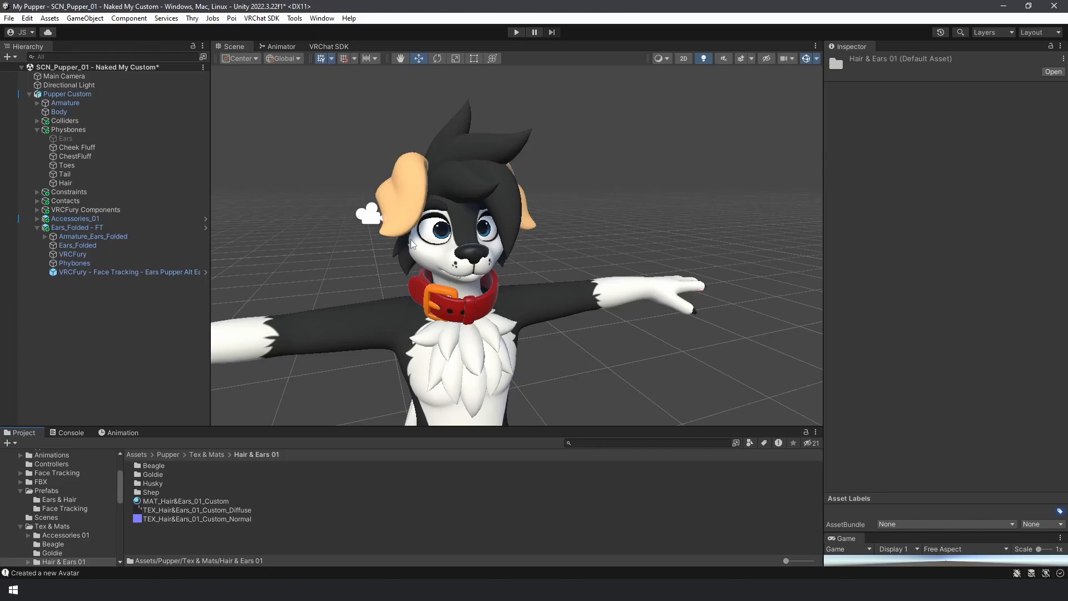
{"action": "scroll", "coordinate": [412, 239], "scroll_direction": "up", "scroll_amount": 2}
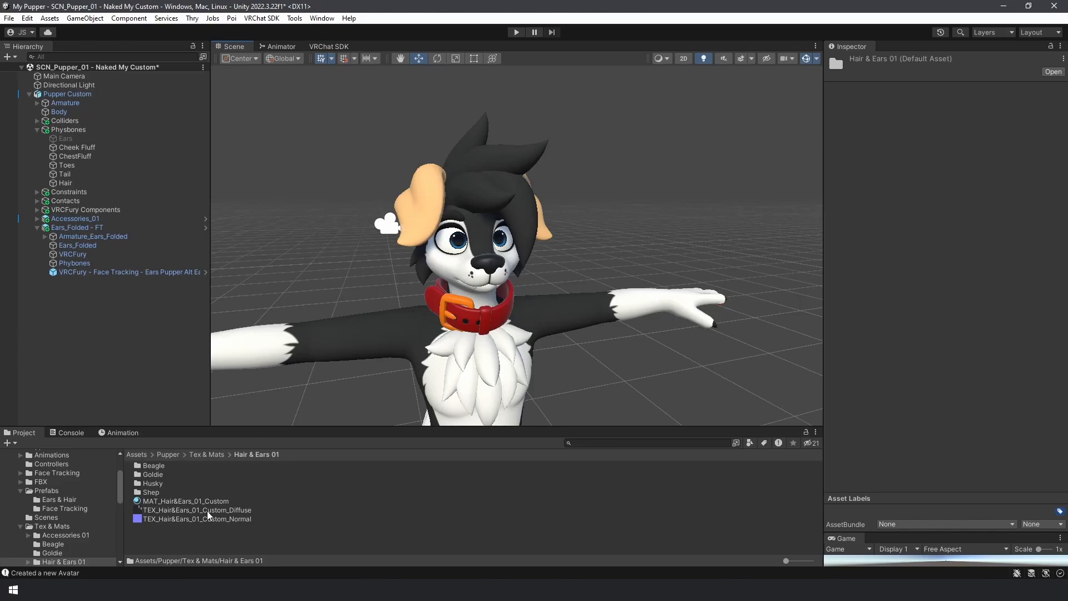
{"action": "middle_click_drag", "start_coordinate": [361, 282], "coordinate": [359, 298]}
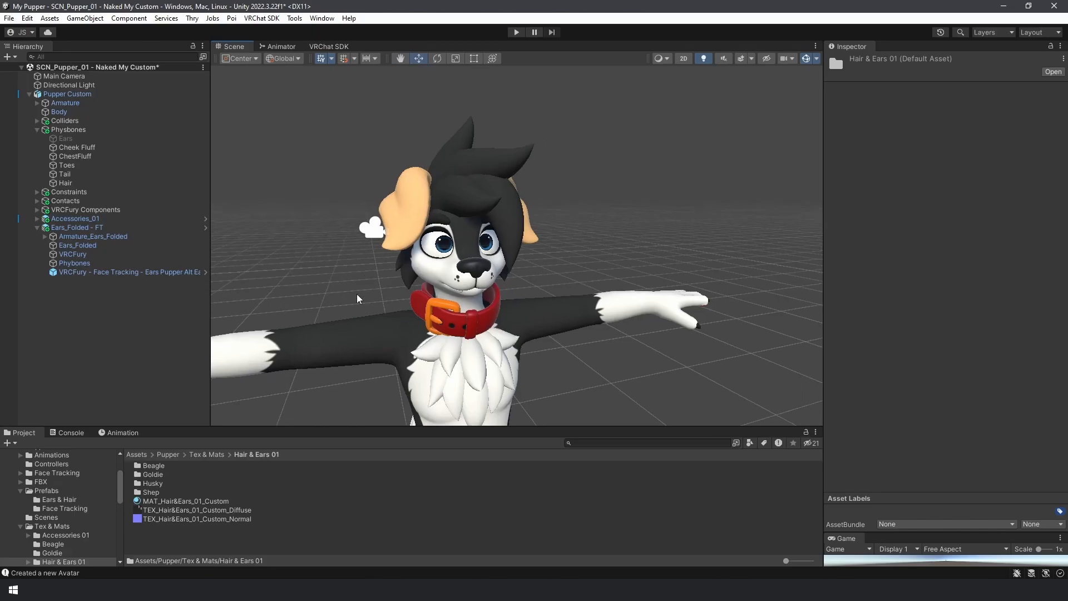
{"action": "left_click_drag", "start_coordinate": [185, 501], "coordinate": [552, 222]}
{"action": "scroll", "coordinate": [553, 222], "scroll_direction": "up", "scroll_amount": 5}
{"action": "scroll", "coordinate": [552, 222], "scroll_direction": "down", "scroll_amount": 5}
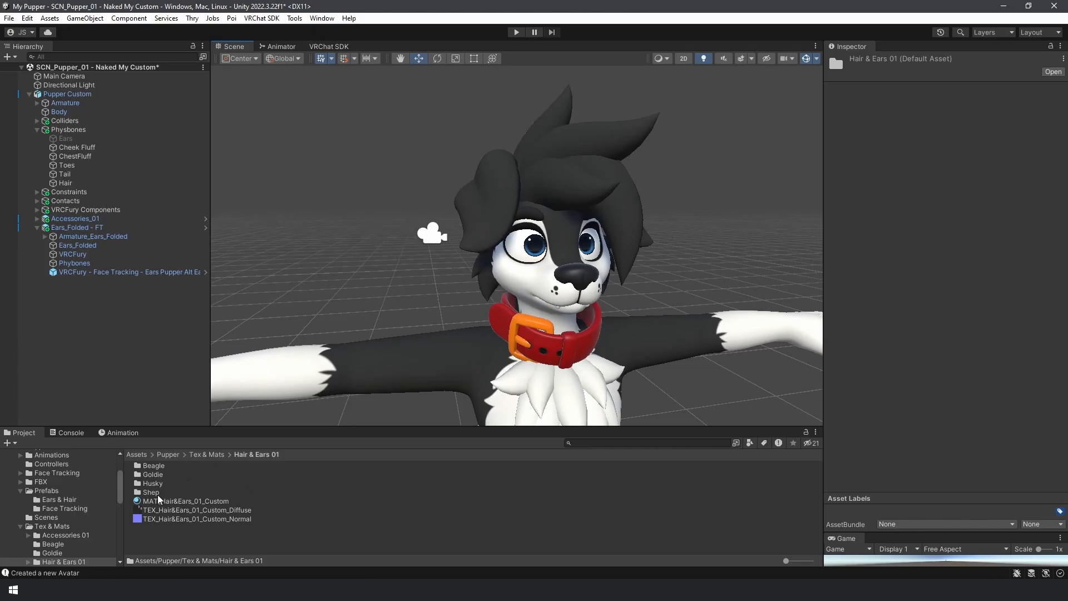
- Try the MAT_Hair&Ears_01_Beagle material from the Beagle subfolder on the folded ears
{"action": "double_click", "coordinate": [165, 467]}
{"action": "left_click_drag", "start_coordinate": [166, 469], "coordinate": [476, 211]}
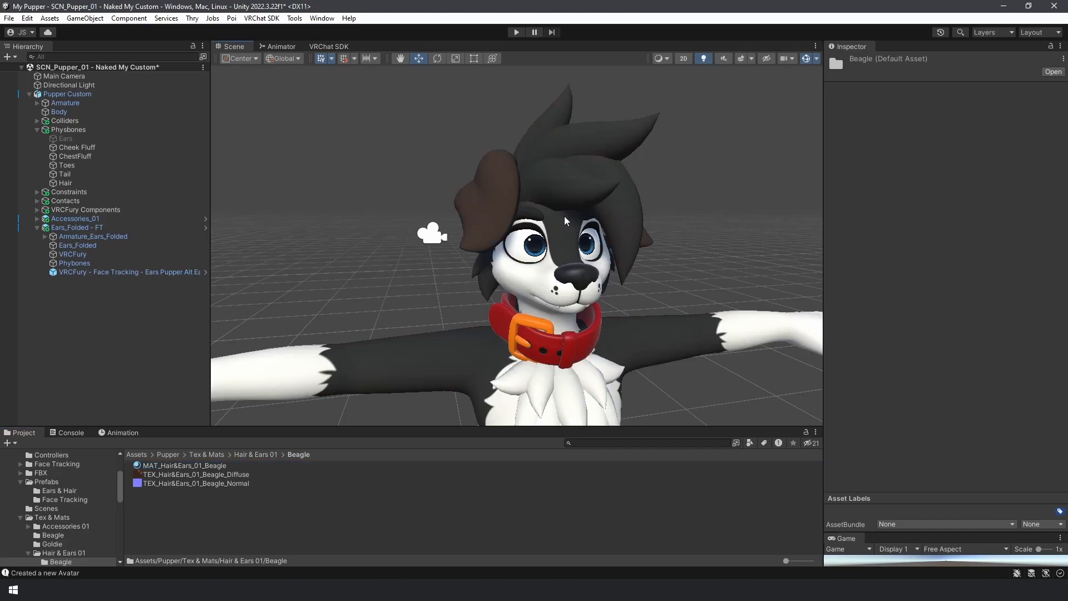
{"action": "left_click_drag", "start_coordinate": [567, 220], "coordinate": [327, 362], "text": "alt"}
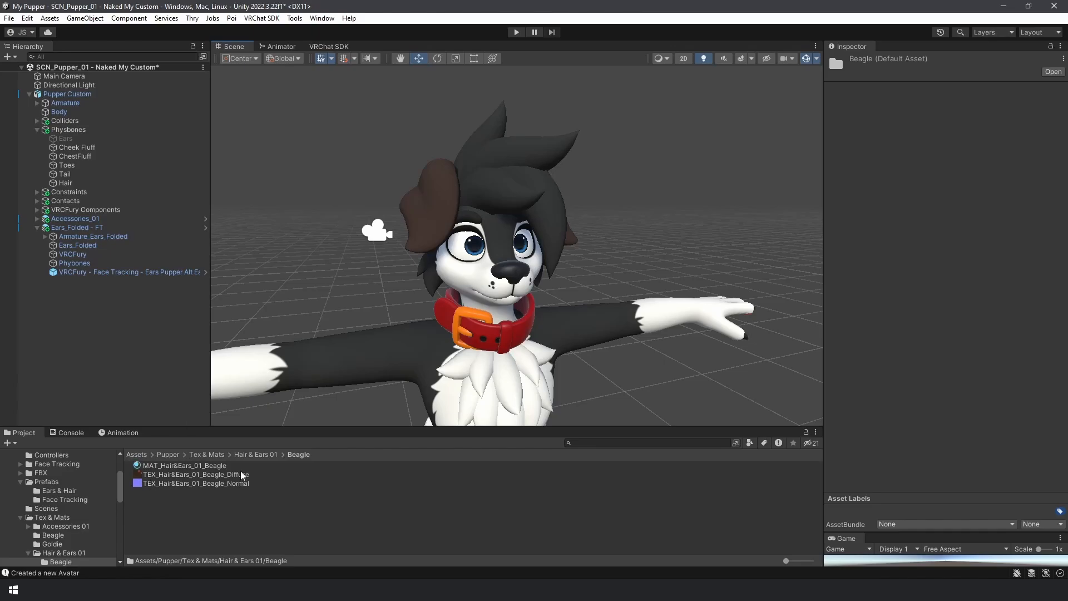
- Reapply the MAT_Hair&Ears_01_Custom material from the Hair & Ears 01 folder to the folded ears
{"action": "left_click", "coordinate": [256, 455]}
{"action": "left_click", "coordinate": [197, 502]}
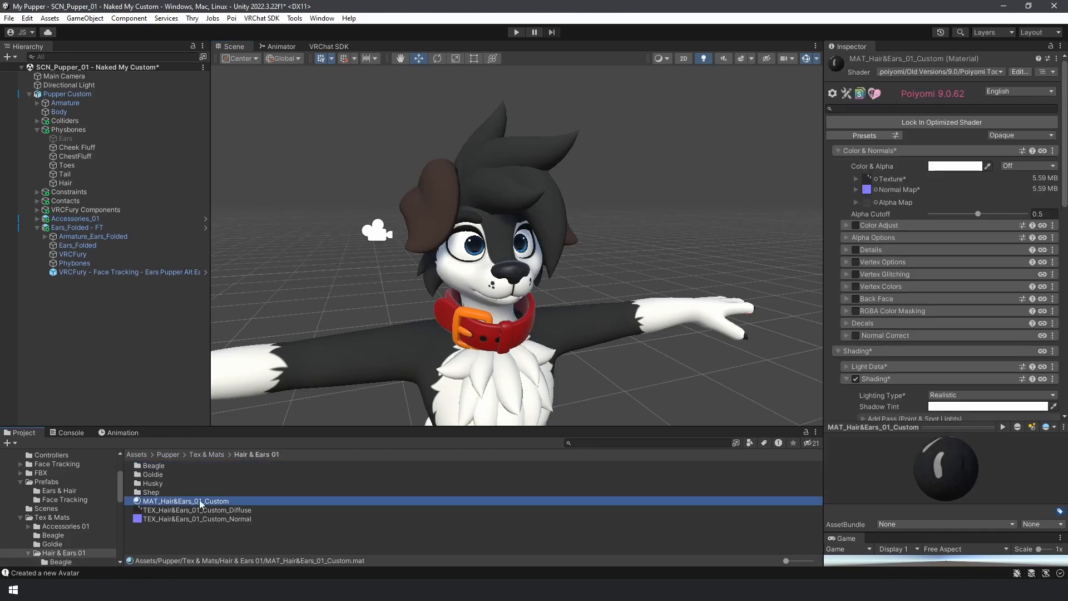
{"action": "left_click_drag", "start_coordinate": [200, 504], "coordinate": [432, 196]}
{"action": "left_click_drag", "start_coordinate": [627, 212], "coordinate": [676, 202], "text": "alt"}
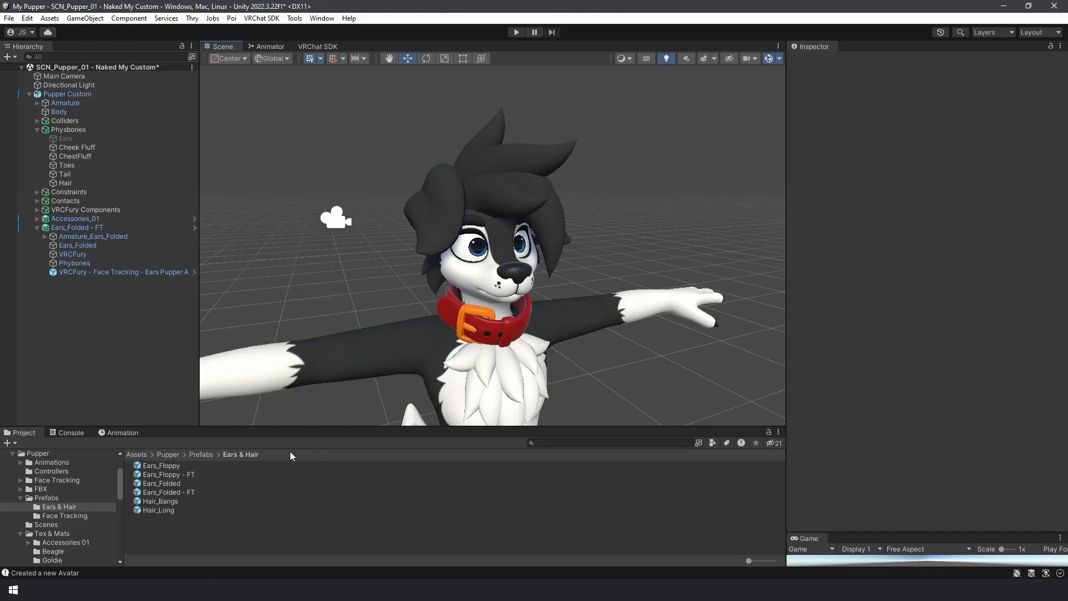
- Add the Hair_Bangs prefab as a child of Pupper Custom and set the Body's Hide_Hair_Front blend shape to 100
{"action": "left_click_drag", "start_coordinate": [160, 506], "coordinate": [74, 95]}
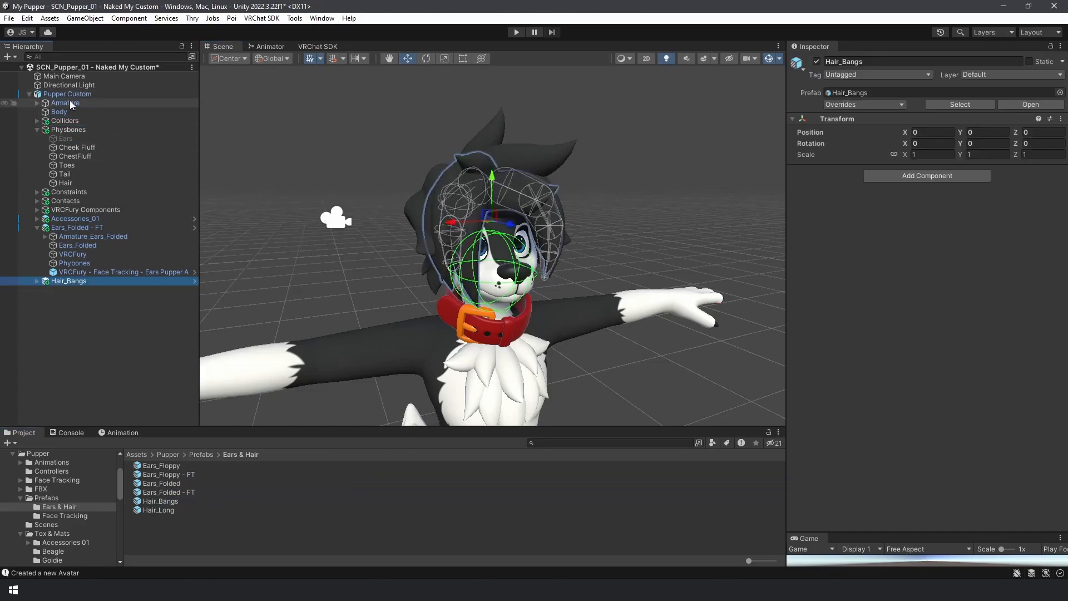
{"action": "left_click", "coordinate": [59, 114]}
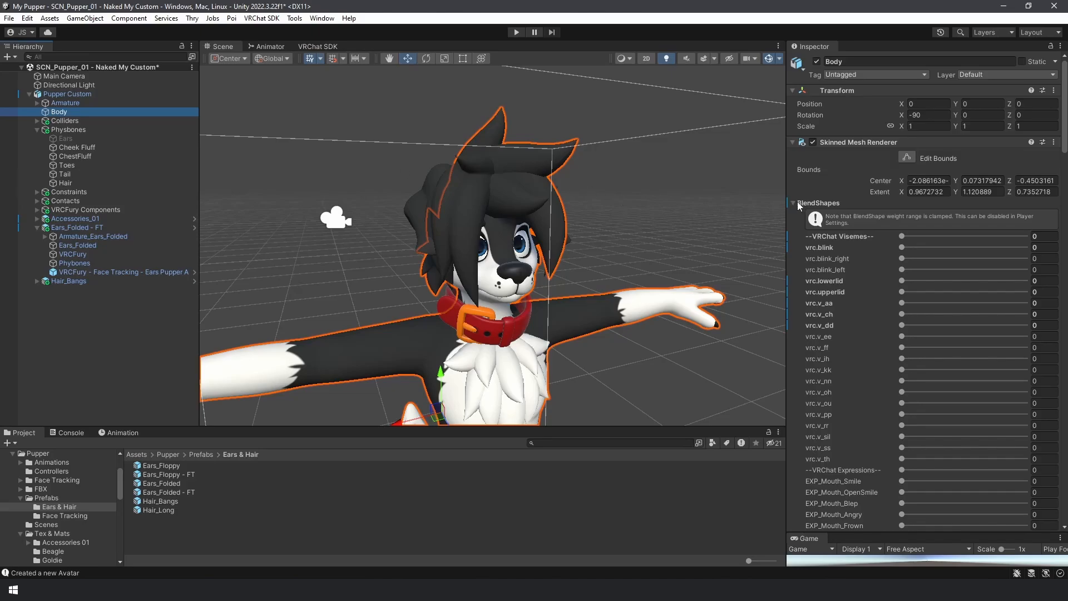
{"action": "scroll", "coordinate": [816, 325], "scroll_direction": "down", "scroll_amount": 15}
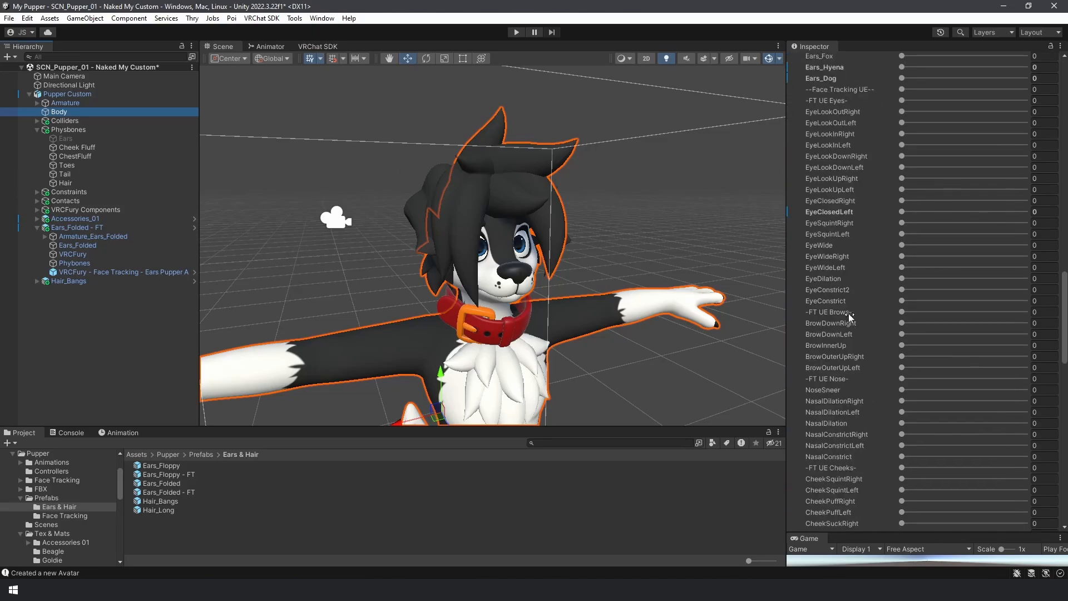
{"action": "scroll", "coordinate": [849, 313], "scroll_direction": "down", "scroll_amount": 20}
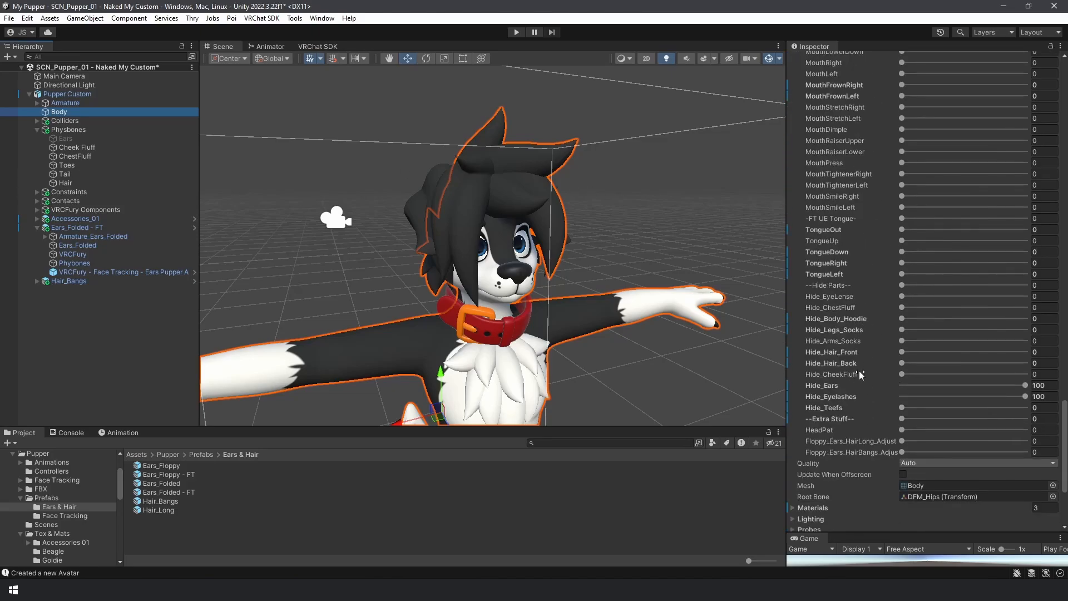
{"action": "left_click_drag", "start_coordinate": [902, 351], "coordinate": [1026, 352]}
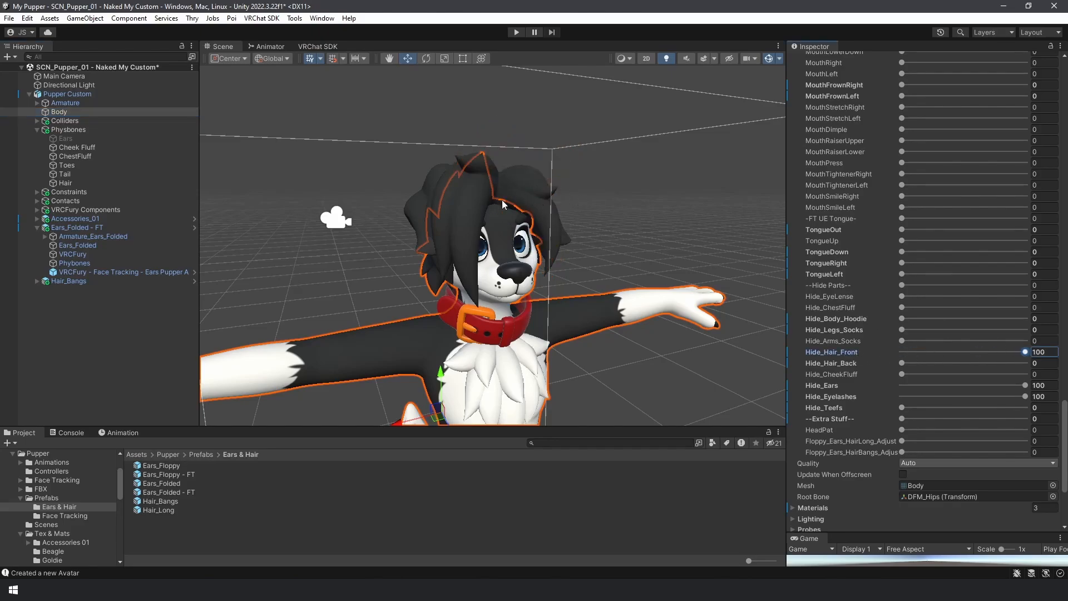
- Try the Body's Hide_Hair_Back blend shape at 100 and return it to 0
{"action": "left_click_drag", "start_coordinate": [481, 242], "coordinate": [1027, 362], "text": "alt"}
{"action": "left_click_drag", "start_coordinate": [606, 360], "coordinate": [291, 351], "text": "alt"}
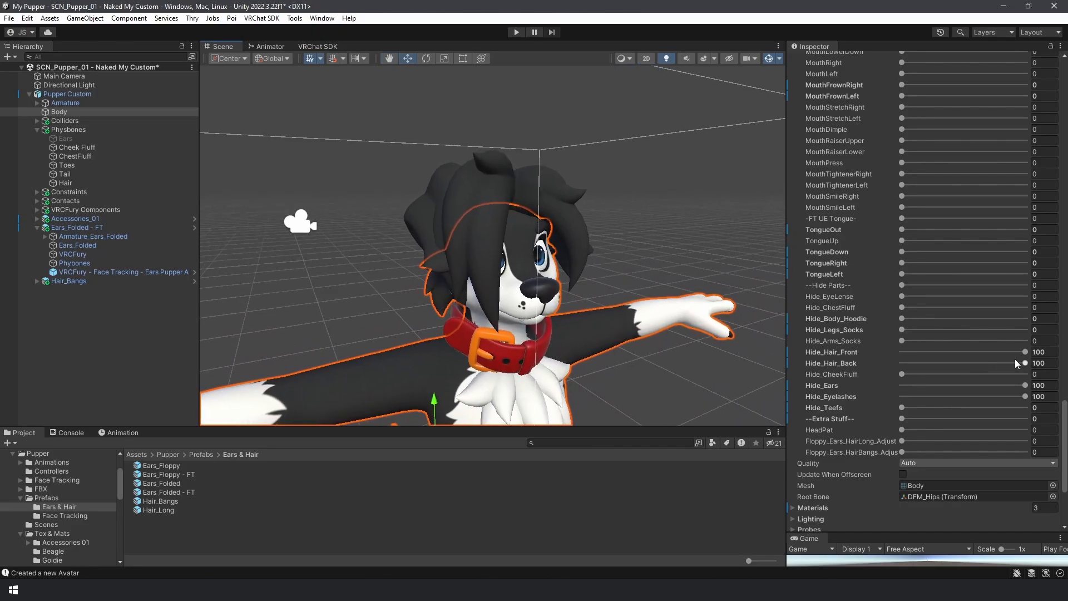
{"action": "left_click_drag", "start_coordinate": [939, 360], "coordinate": [831, 356]}
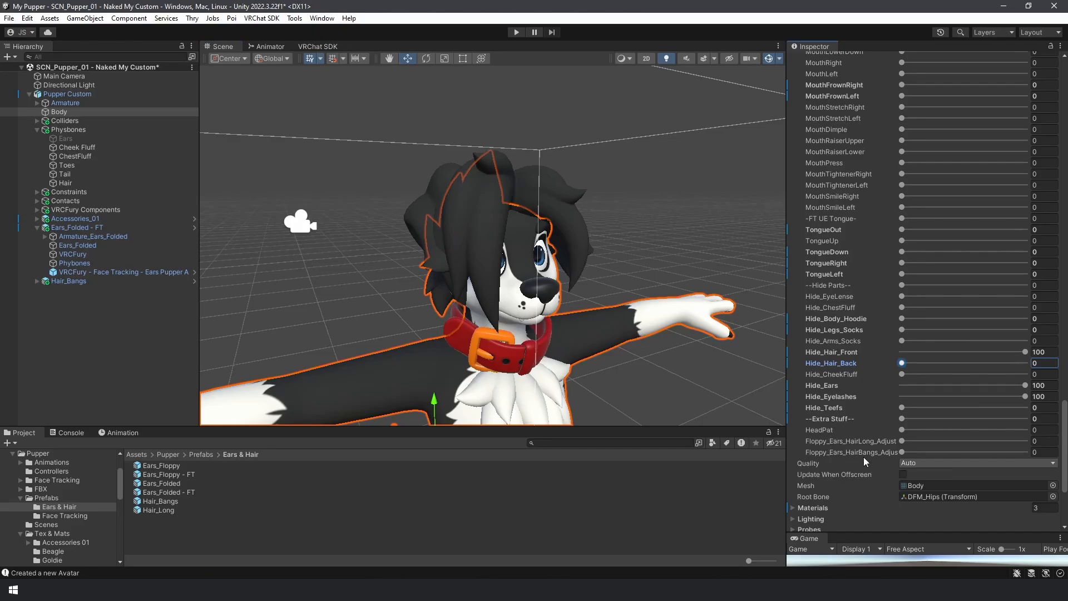
- Set the Body's Floppy_Ears_HairBangs_Adjust blend shape to 100 and check the hair around the folded ears from the side and front
{"action": "left_click_drag", "start_coordinate": [697, 414], "coordinate": [698, 361], "text": "alt"}
{"action": "left_click_drag", "start_coordinate": [903, 452], "coordinate": [1025, 452]}
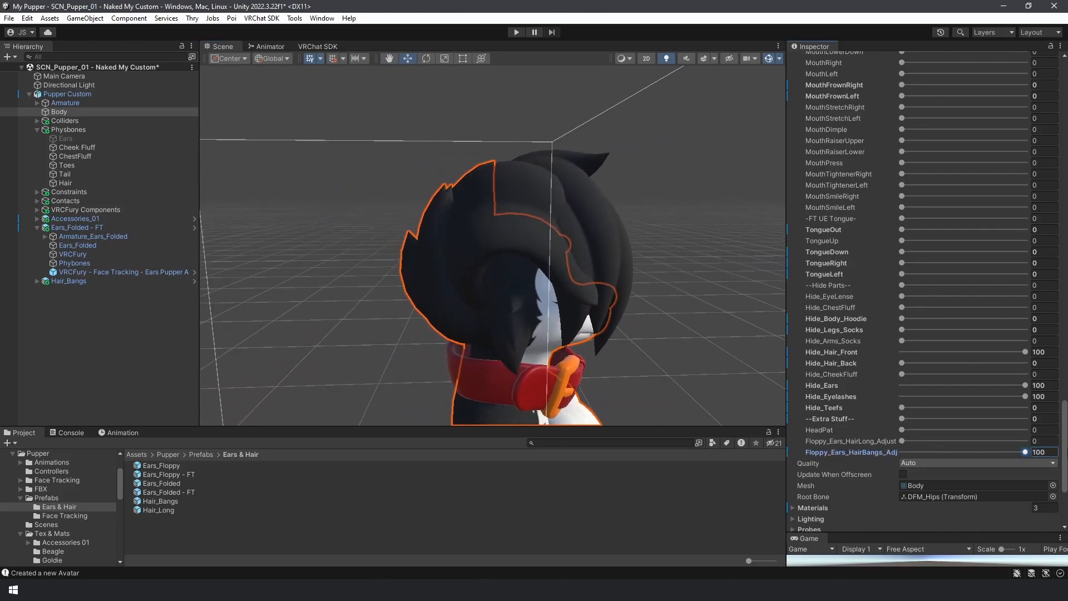
{"action": "left_click_drag", "start_coordinate": [693, 383], "coordinate": [592, 305], "text": "alt"}
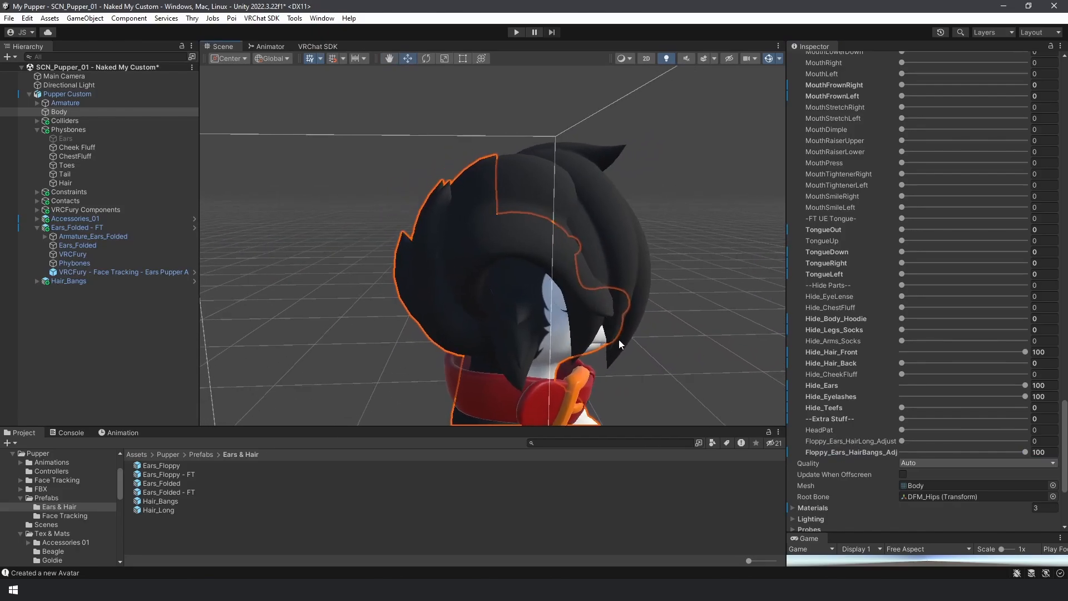
{"action": "left_click_drag", "start_coordinate": [619, 343], "coordinate": [600, 282], "text": "alt"}
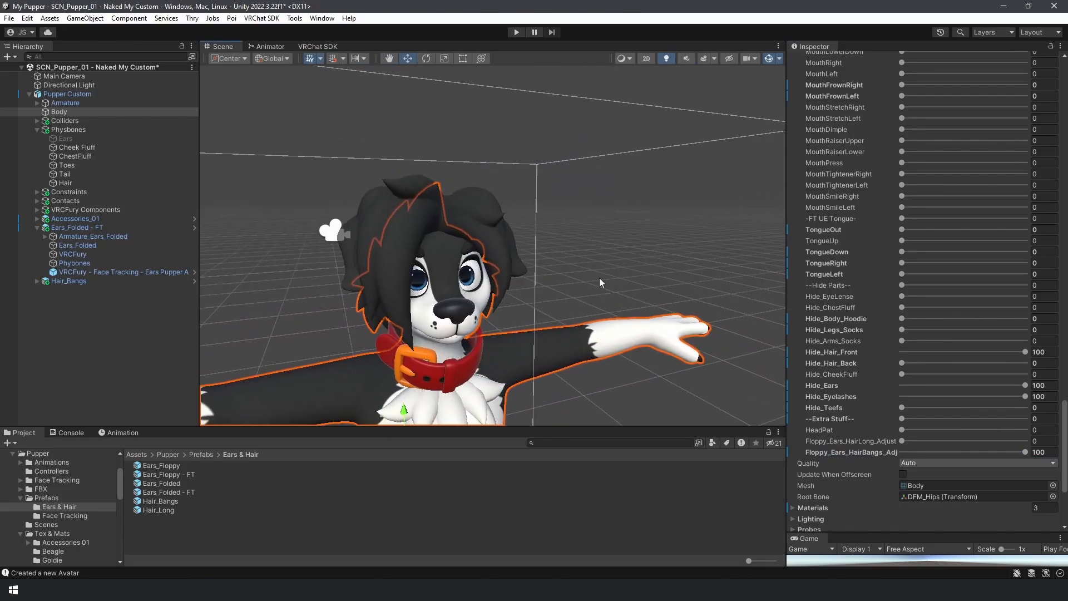
{"action": "left_click", "coordinate": [600, 282]}
- Disable the Hair object under Pupper Custom's Physbones
{"action": "left_click", "coordinate": [66, 129]}
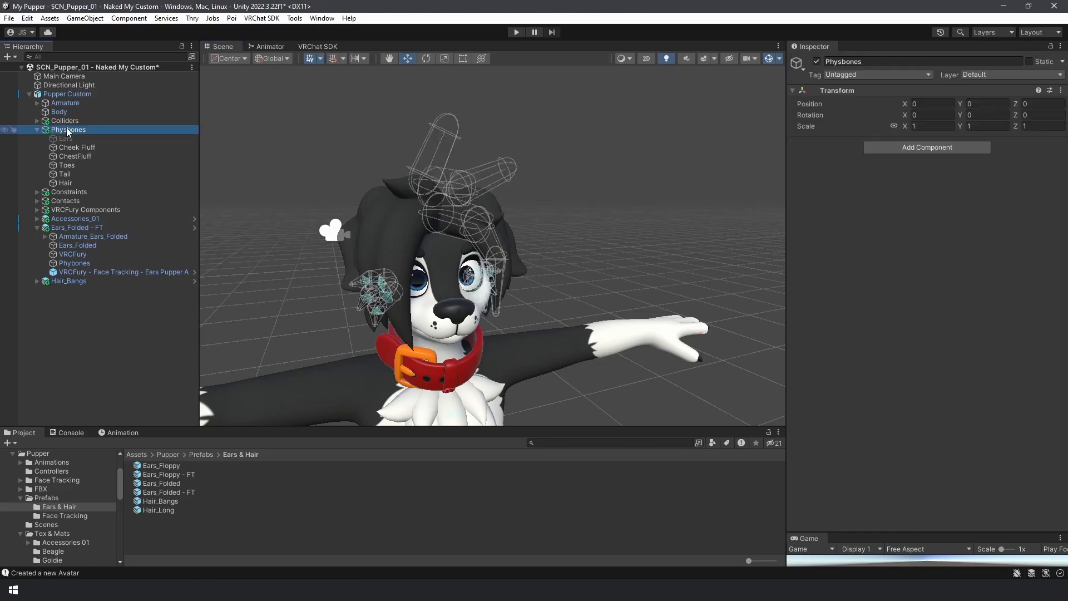
{"action": "left_click", "coordinate": [65, 184]}
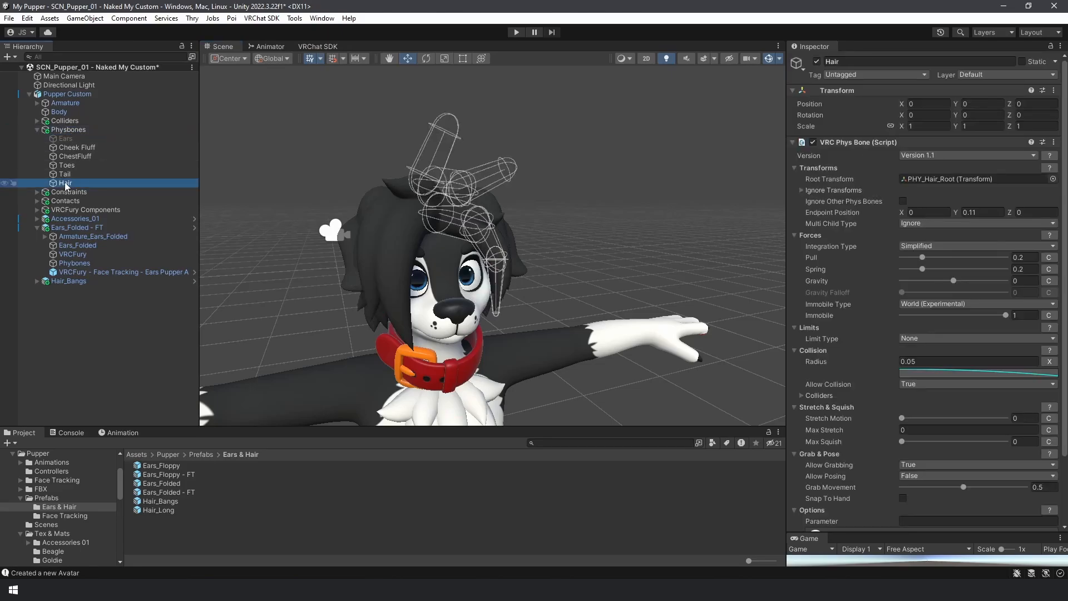
{"action": "left_click_drag", "start_coordinate": [423, 250], "coordinate": [578, 217], "text": "alt"}
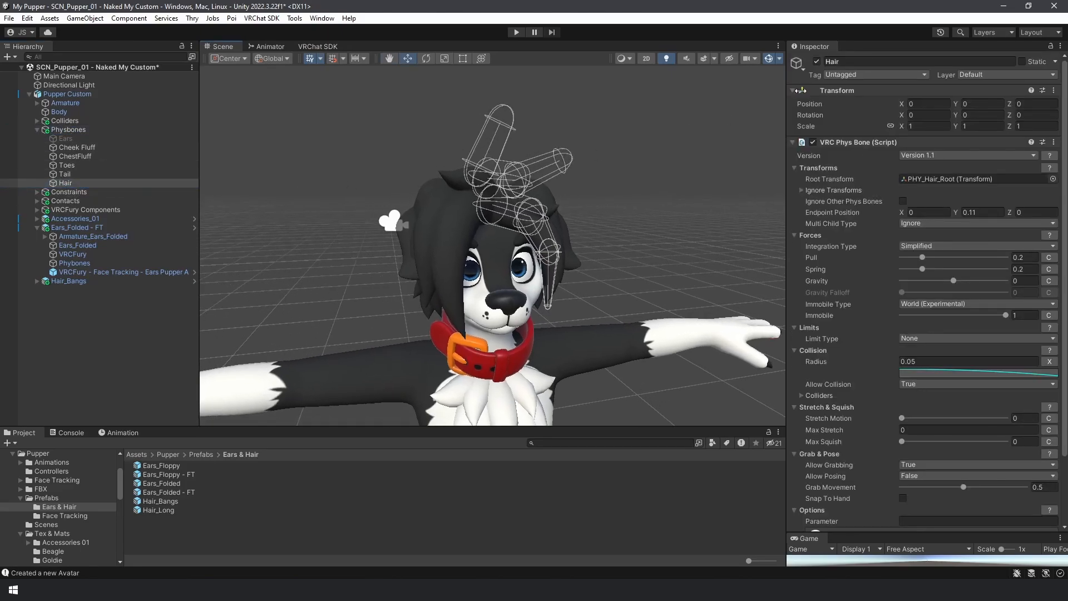
{"action": "left_click", "coordinate": [816, 63]}
{"action": "left_click", "coordinate": [100, 299]}
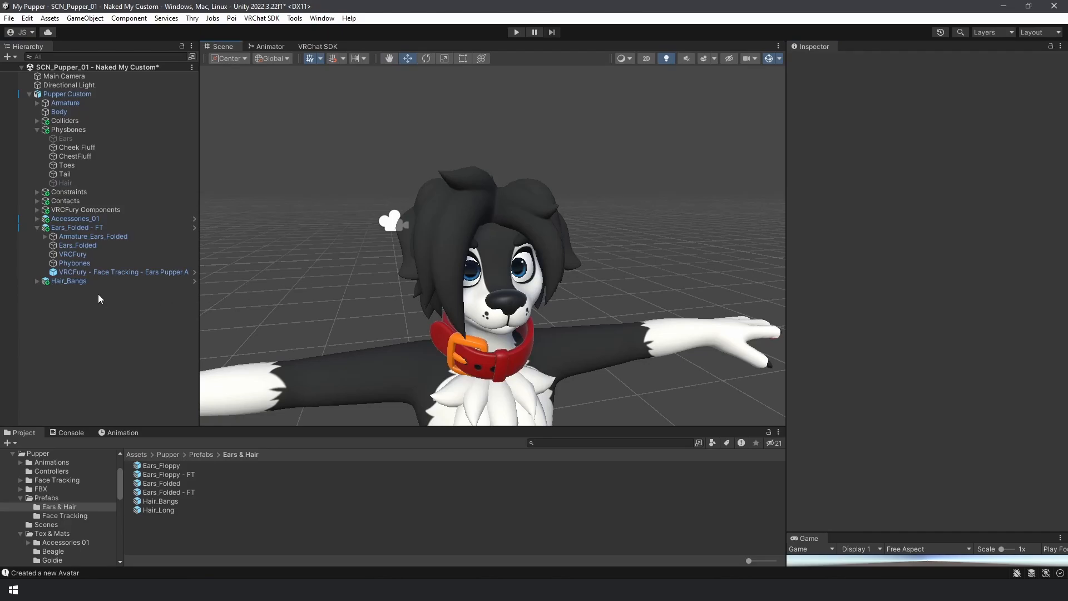
- Examine the physbones of the Hair_Bangs object and the overall look of the custom avatar
{"action": "left_click", "coordinate": [71, 282]}
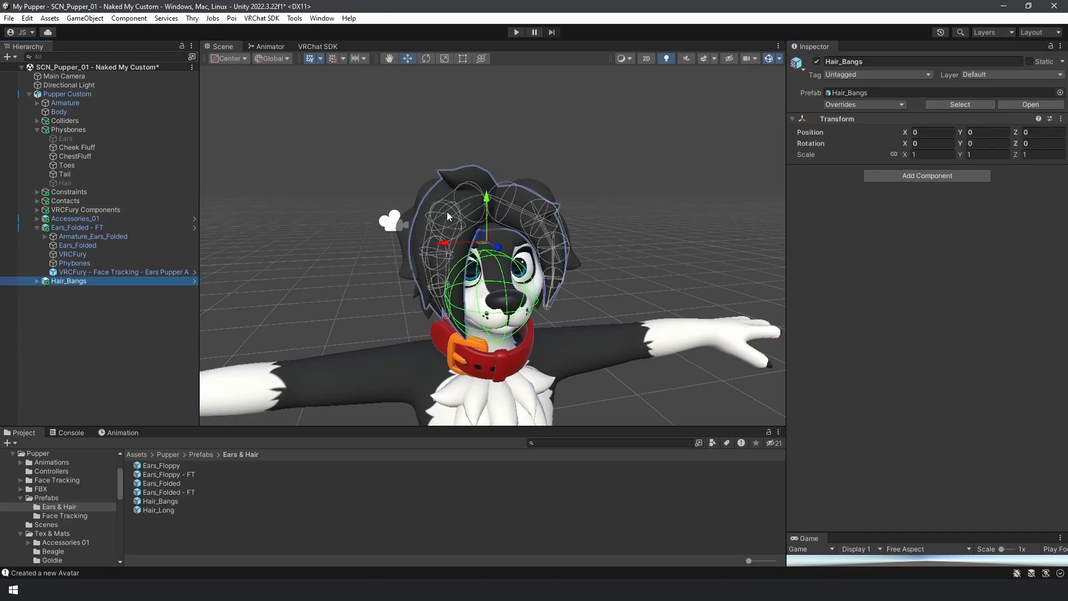
{"action": "left_click", "coordinate": [635, 207]}
{"action": "scroll", "coordinate": [617, 222], "scroll_direction": "down", "scroll_amount": 5}
{"action": "scroll", "coordinate": [606, 234], "scroll_direction": "up", "scroll_amount": 5}
{"action": "scroll", "coordinate": [593, 248], "scroll_direction": "down", "scroll_amount": 5}
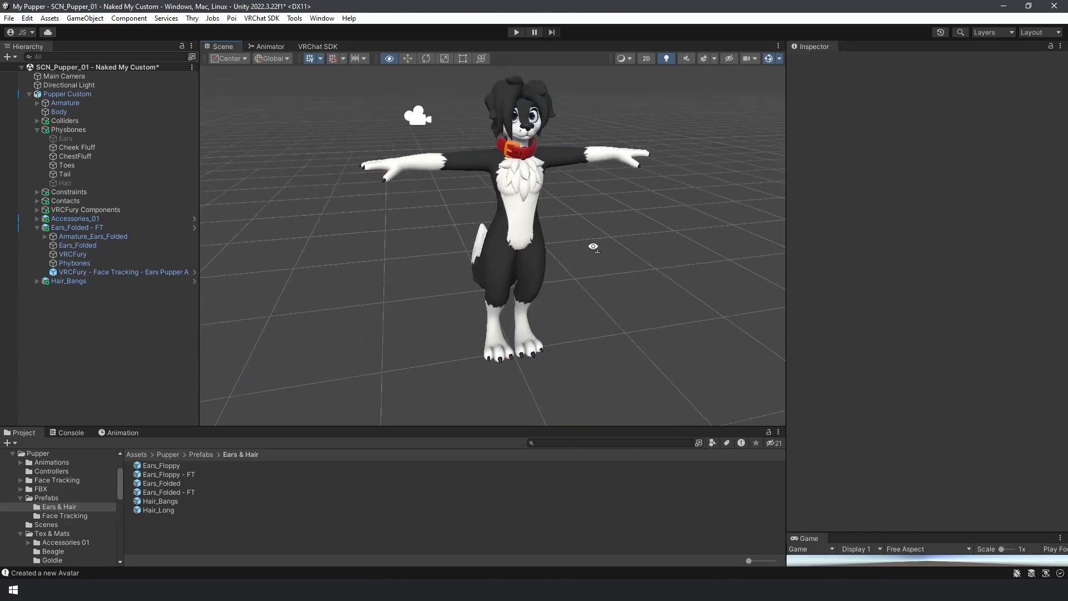
{"action": "scroll", "coordinate": [593, 247], "scroll_direction": "up", "scroll_amount": 4}
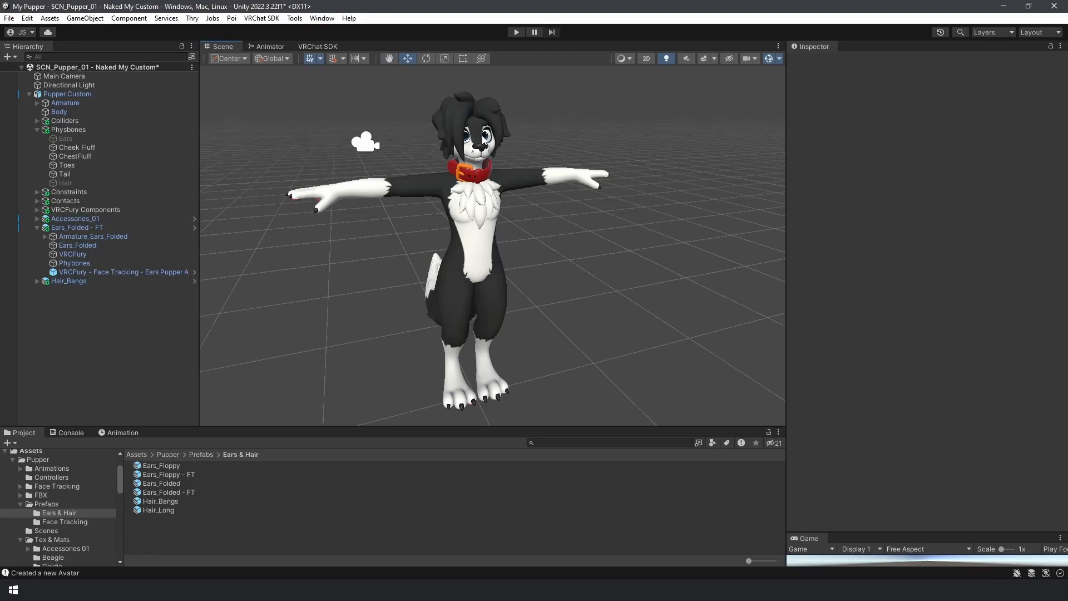
- Add the VRCFury - Face Tracking - UE Blendshapes prefab from the Prefabs folder of VRCFT - Jerry's Templates to Pupper Custom
{"action": "left_click", "coordinate": [167, 589]}
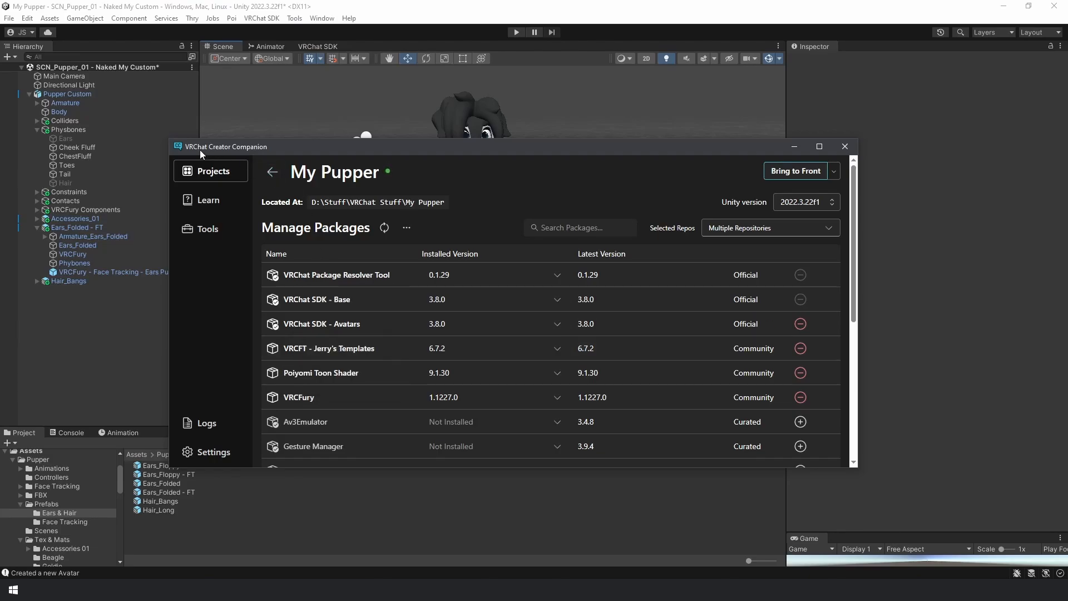
{"action": "left_click", "coordinate": [95, 438]}
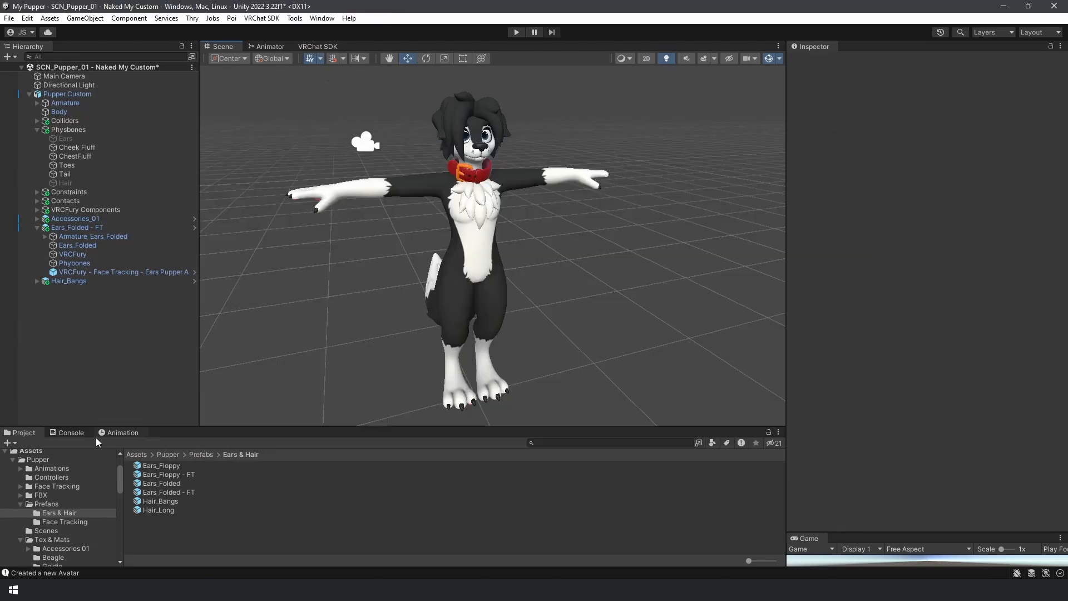
{"action": "scroll", "coordinate": [56, 487], "scroll_direction": "down", "scroll_amount": 10}
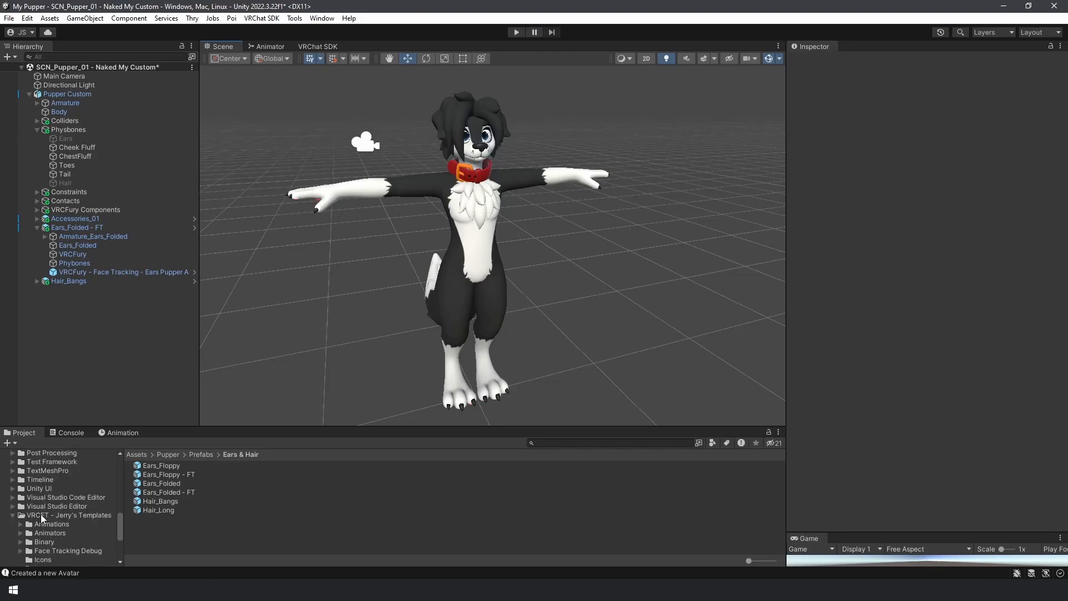
{"action": "left_click", "coordinate": [43, 518]}
{"action": "double_click", "coordinate": [159, 539]}
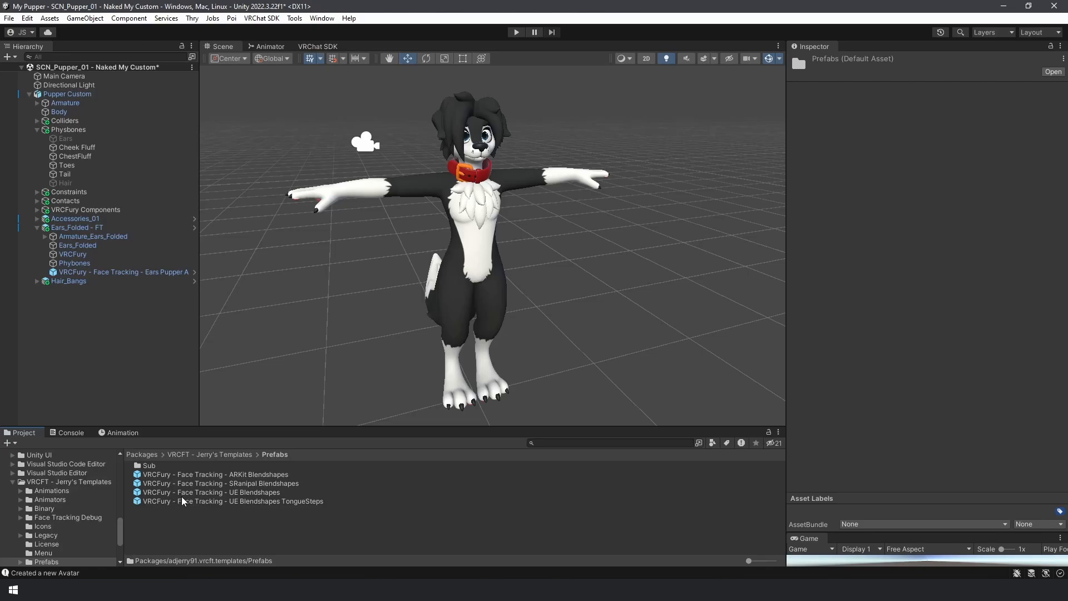
{"action": "left_click", "coordinate": [247, 492]}
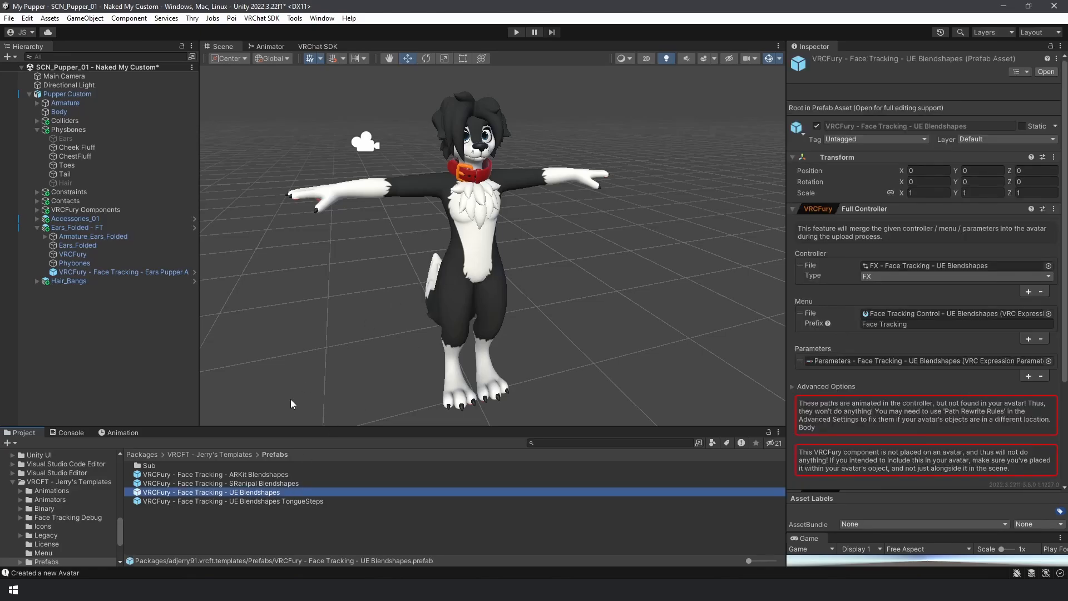
{"action": "left_click_drag", "start_coordinate": [165, 495], "coordinate": [77, 94]}
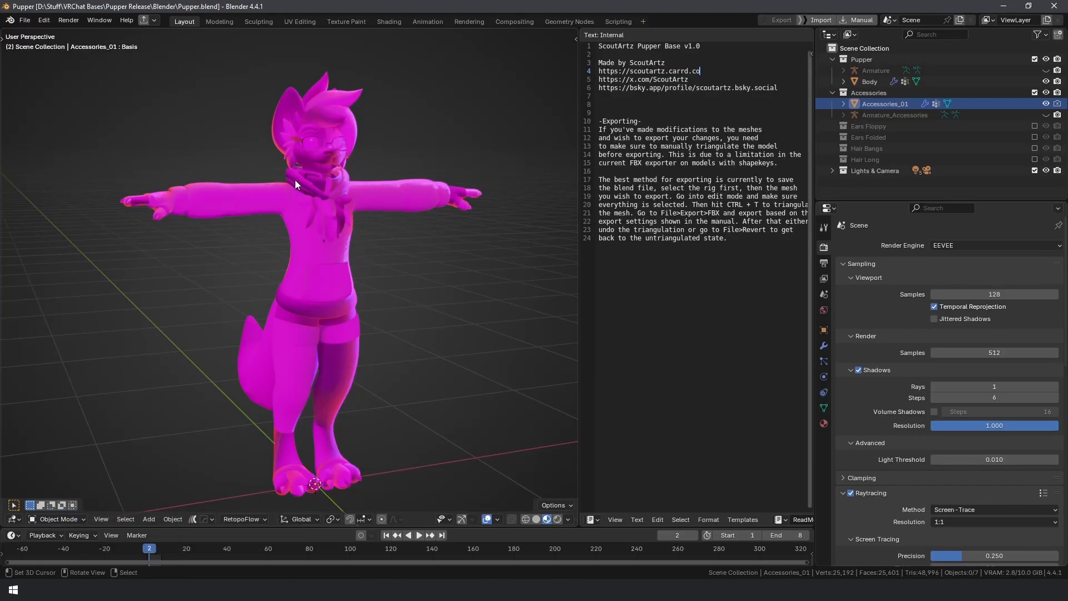
- Switch to Blender and open the Find Missing Files browser for Pupper.blend
{"action": "left_click", "coordinate": [27, 21]}
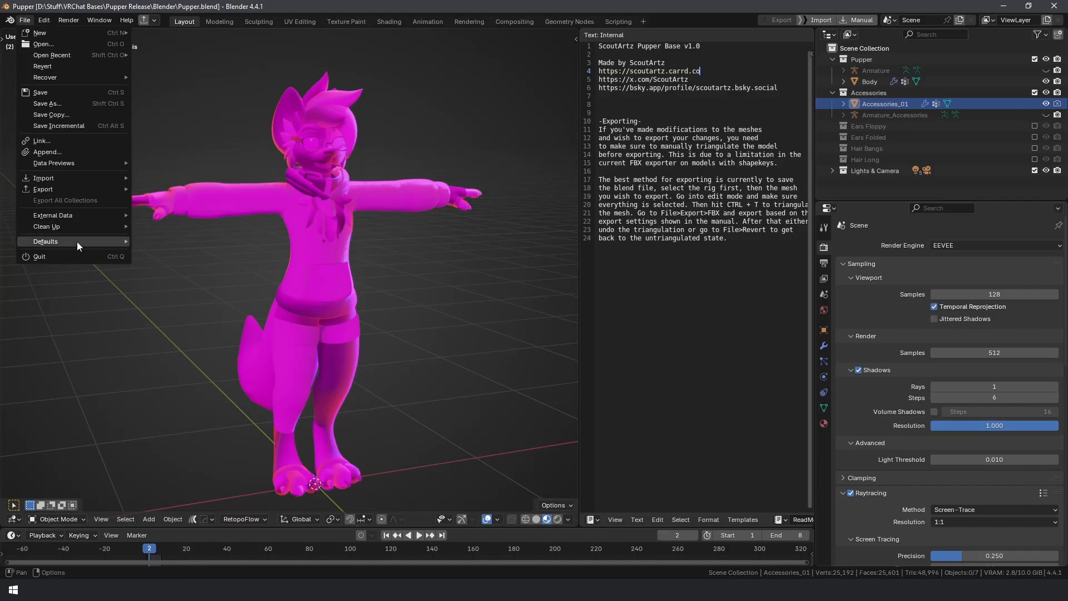
{"action": "mouse_move", "coordinate": [72, 214]}
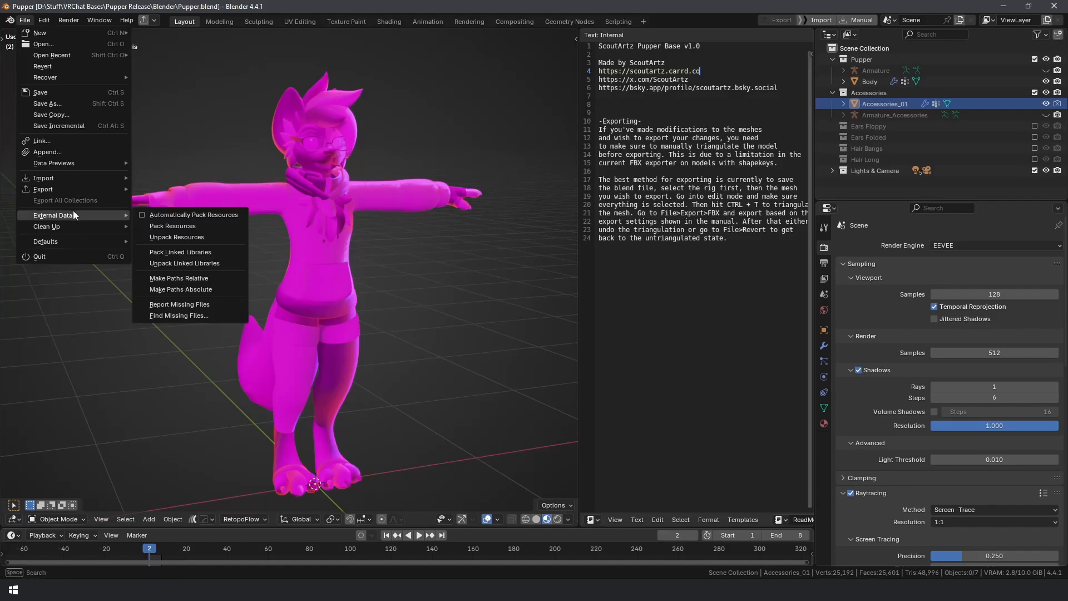
{"action": "left_click", "coordinate": [185, 316]}
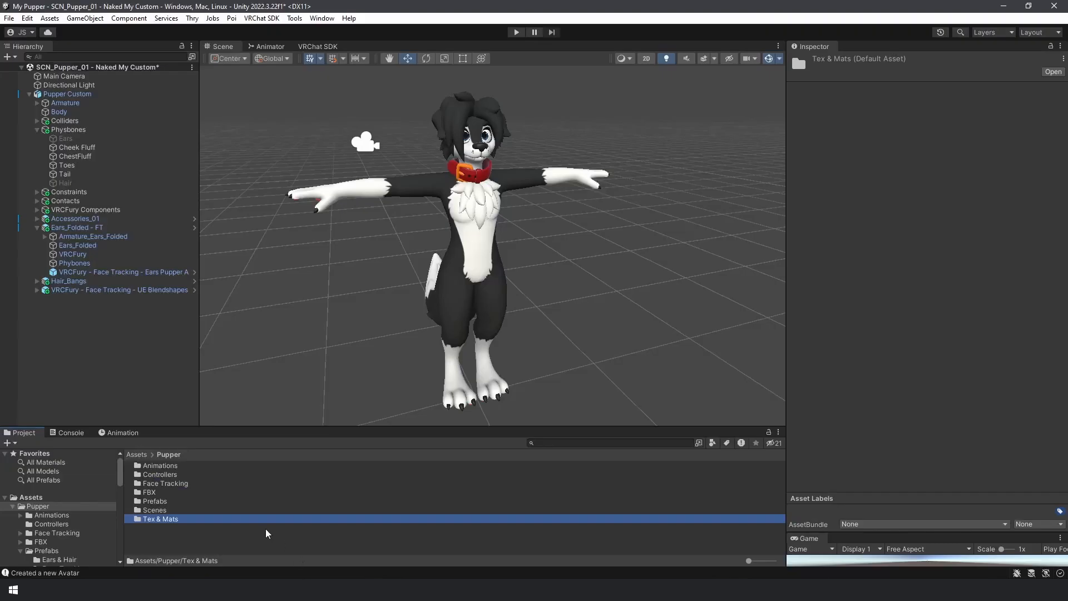
- Switch to Unity, show Pupper's Tex & Mats folder in File Explorer and copy its folder path
{"action": "right_click", "coordinate": [176, 519]}
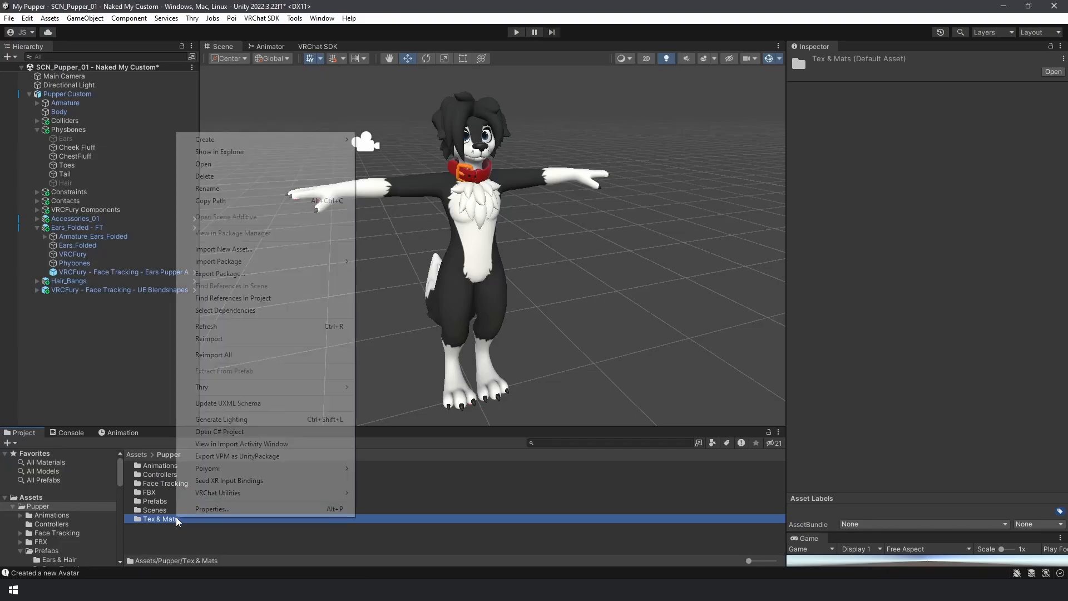
{"action": "left_click", "coordinate": [228, 152]}
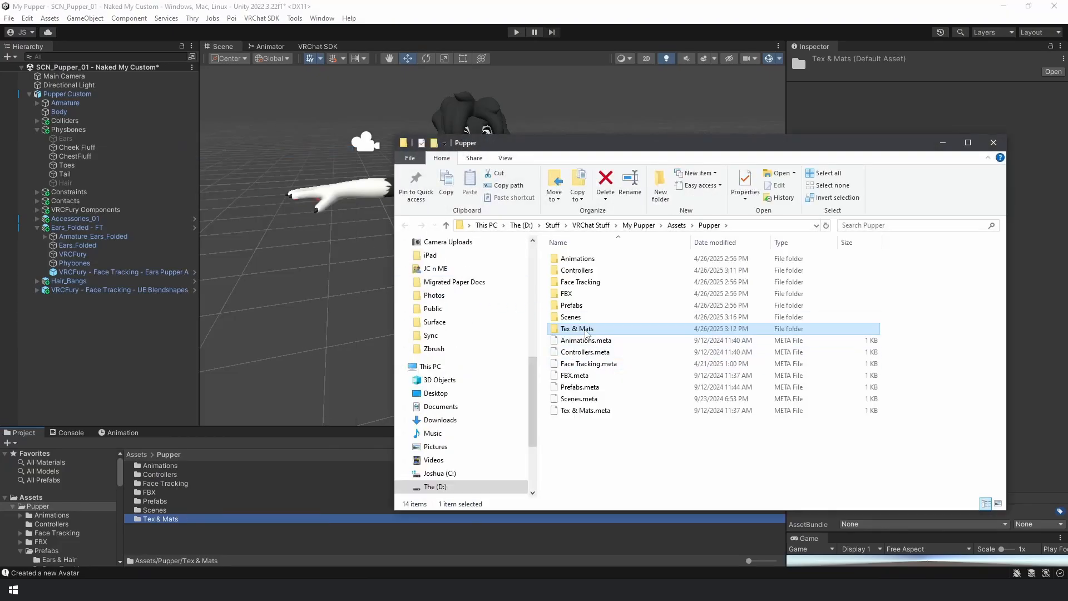
{"action": "double_click", "coordinate": [618, 320]}
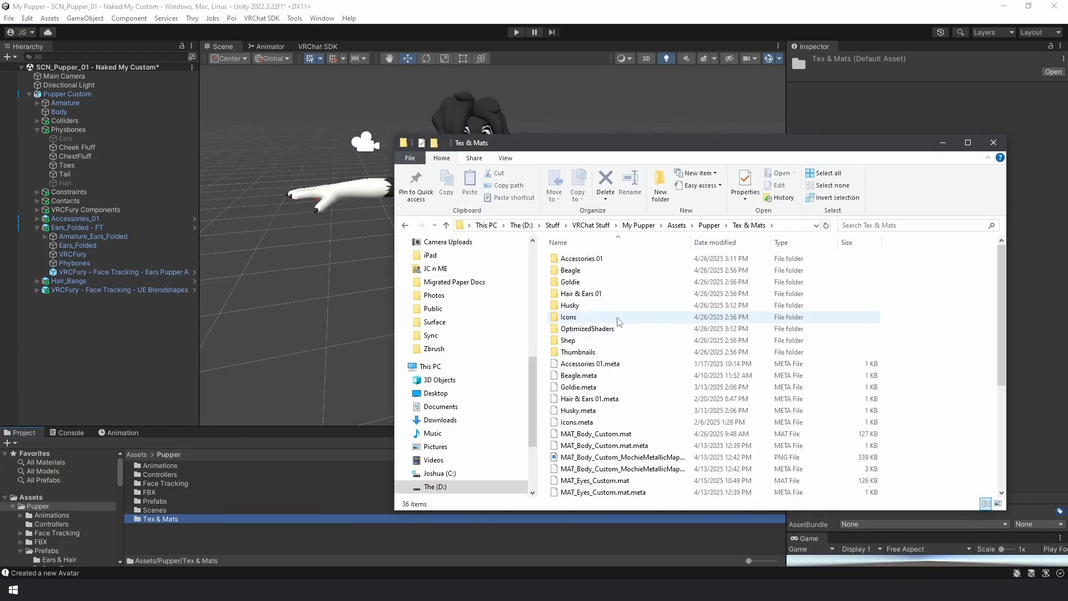
{"action": "left_click", "coordinate": [790, 225]}
{"action": "key", "text": "ctrl+c"}
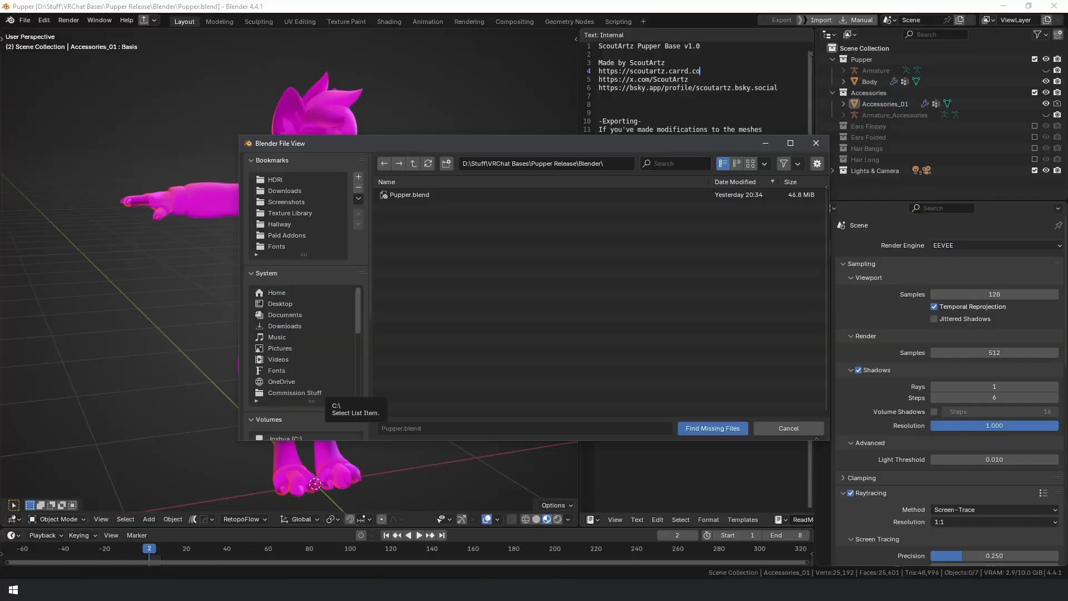
- Switch to Blender and relink the missing textures using the copied My Pupper\Assets\Pupper\Tex & Mats path
{"action": "left_click", "coordinate": [617, 163]}
{"action": "key", "text": "ctrl+v"}
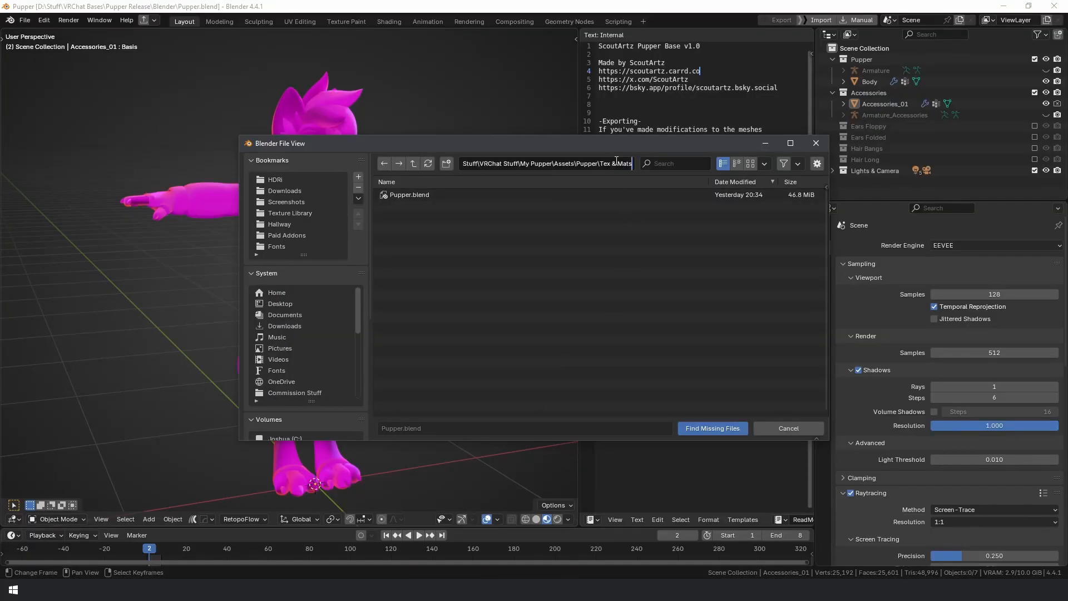
{"action": "key", "text": "Return"}
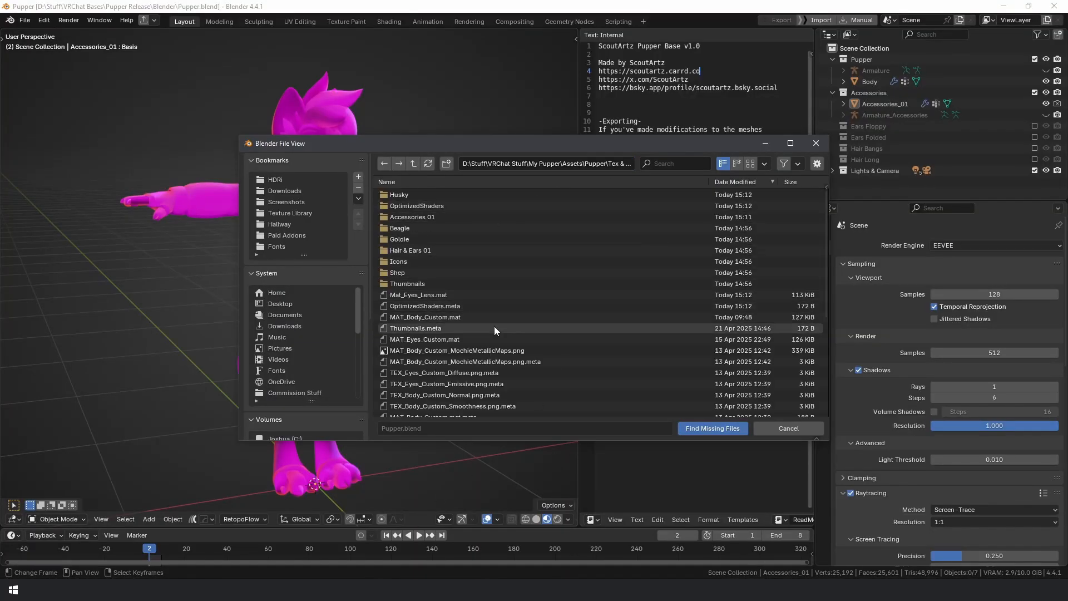
{"action": "left_click", "coordinate": [713, 429]}
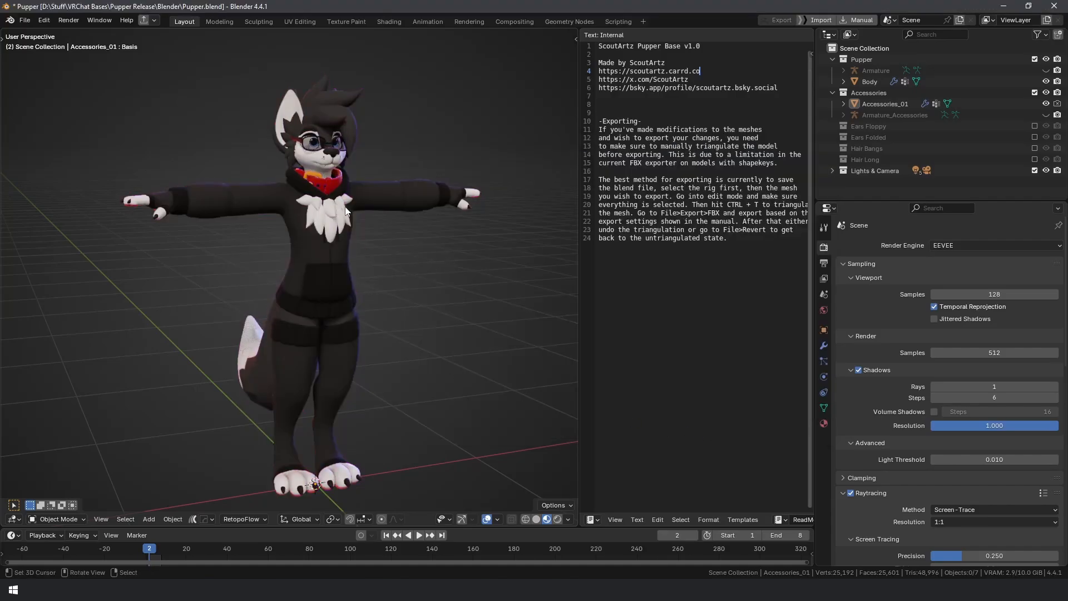
- Switch to Unity and browse the contents of Pupper's Tex & Mats folder
{"action": "left_click", "coordinate": [824, 423]}
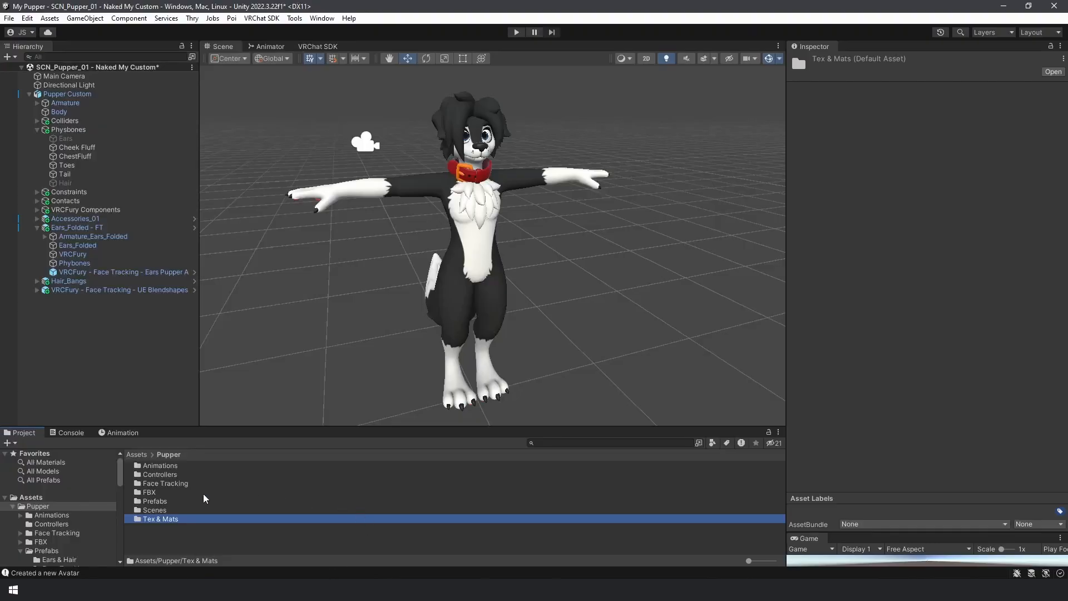
{"action": "double_click", "coordinate": [166, 519]}
{"action": "scroll", "coordinate": [185, 483], "scroll_direction": "down", "scroll_amount": 3}
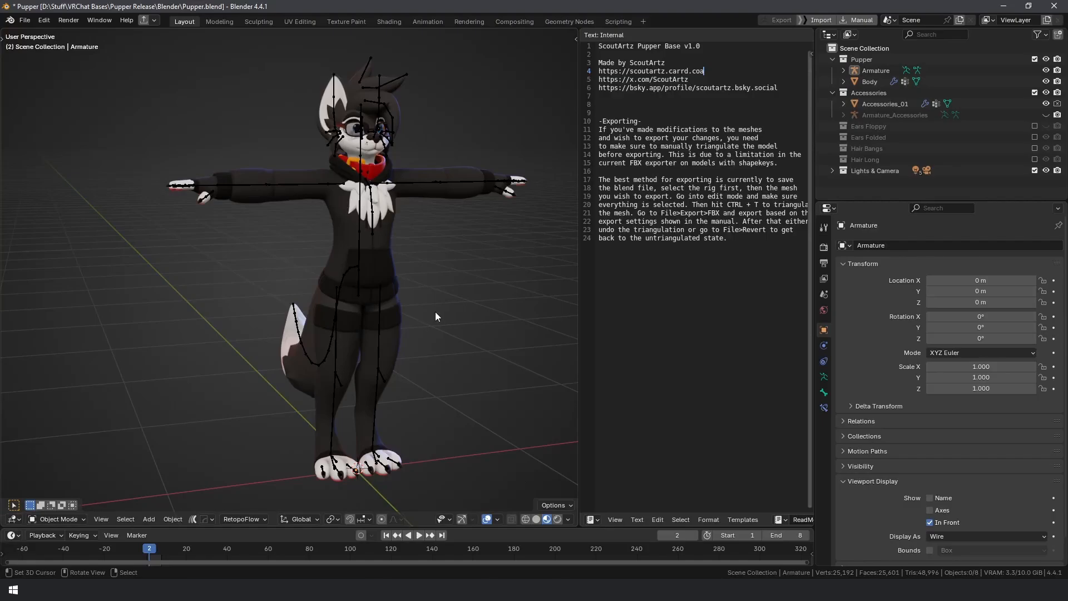
- Switch to Blender, select the Pupper Armature and exclude the Accessories collection from the view layer
{"action": "left_click", "coordinate": [875, 84]}
{"action": "left_click", "coordinate": [879, 71]}
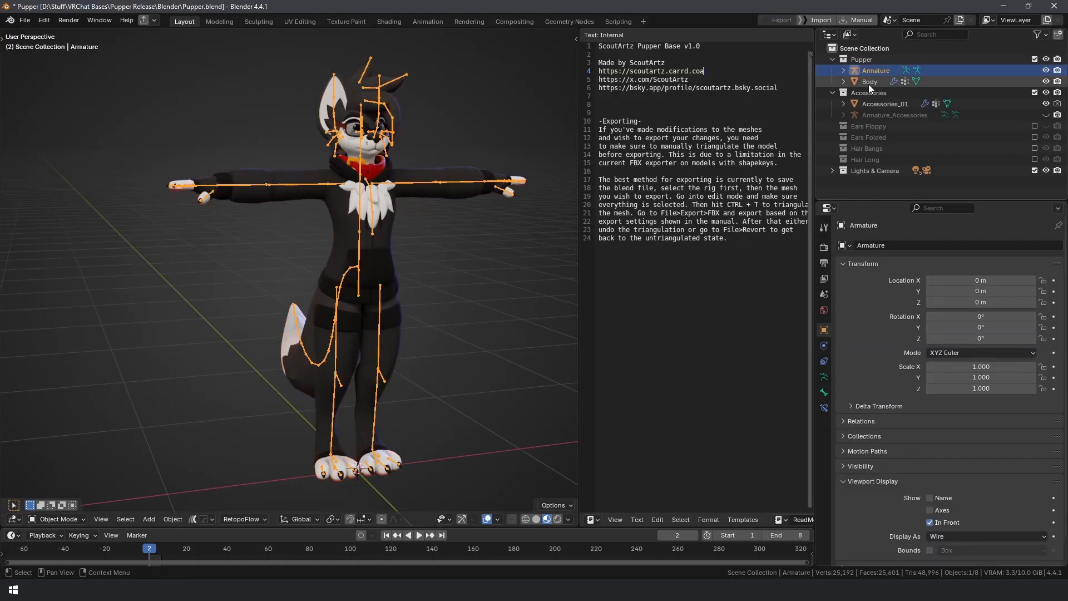
{"action": "left_click", "coordinate": [869, 83]}
{"action": "left_click", "coordinate": [880, 70]}
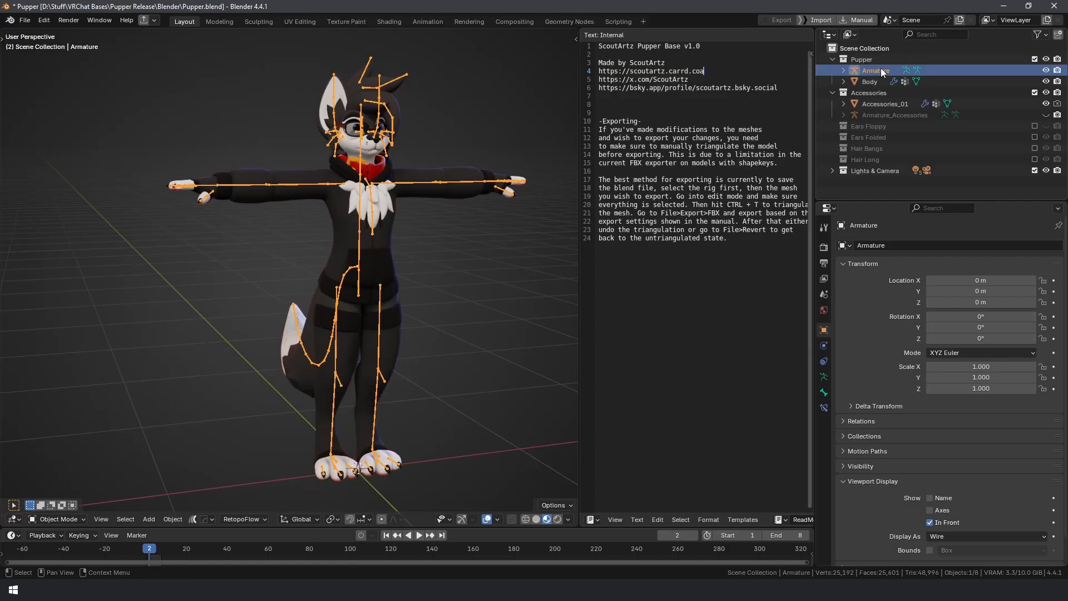
{"action": "left_click", "coordinate": [1036, 93]}
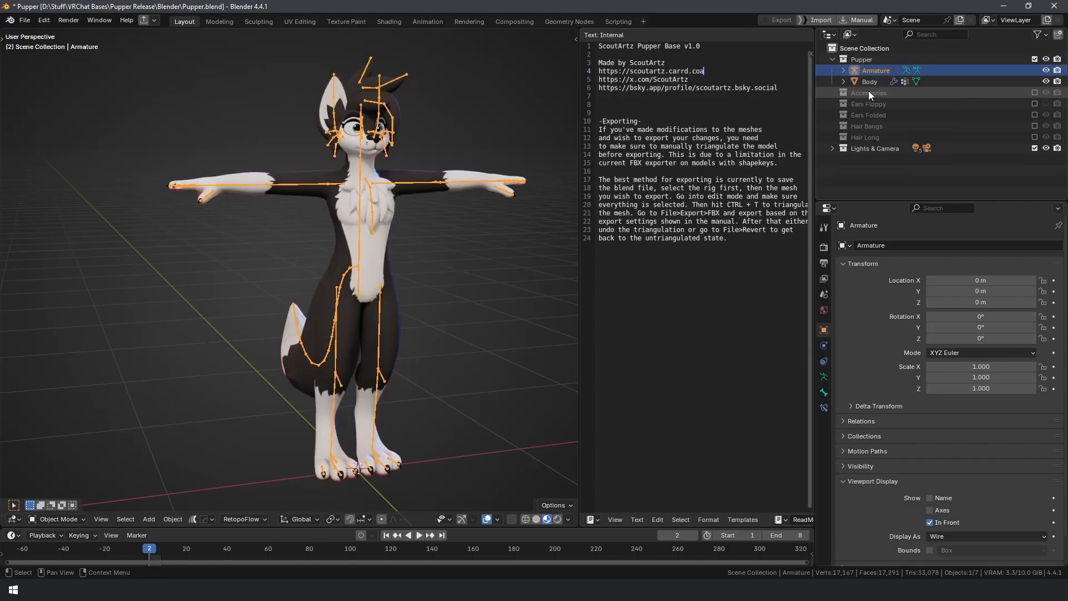
- Add the Body mesh to the Armature selection and show its vertex groups and shape keys
{"action": "left_click", "coordinate": [426, 171], "text": "shift"}
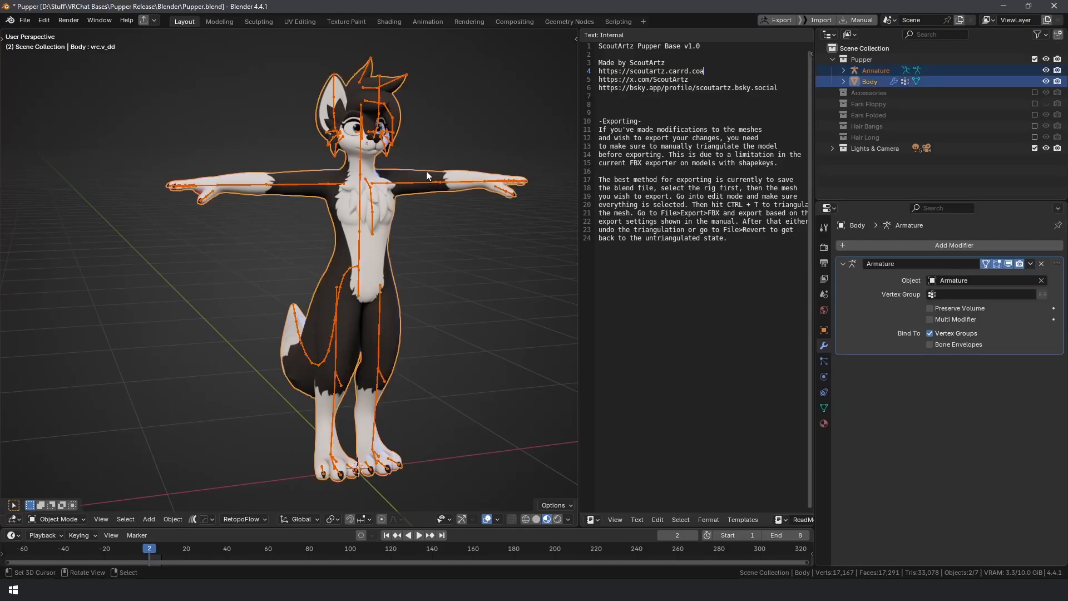
{"action": "left_click", "coordinate": [824, 410]}
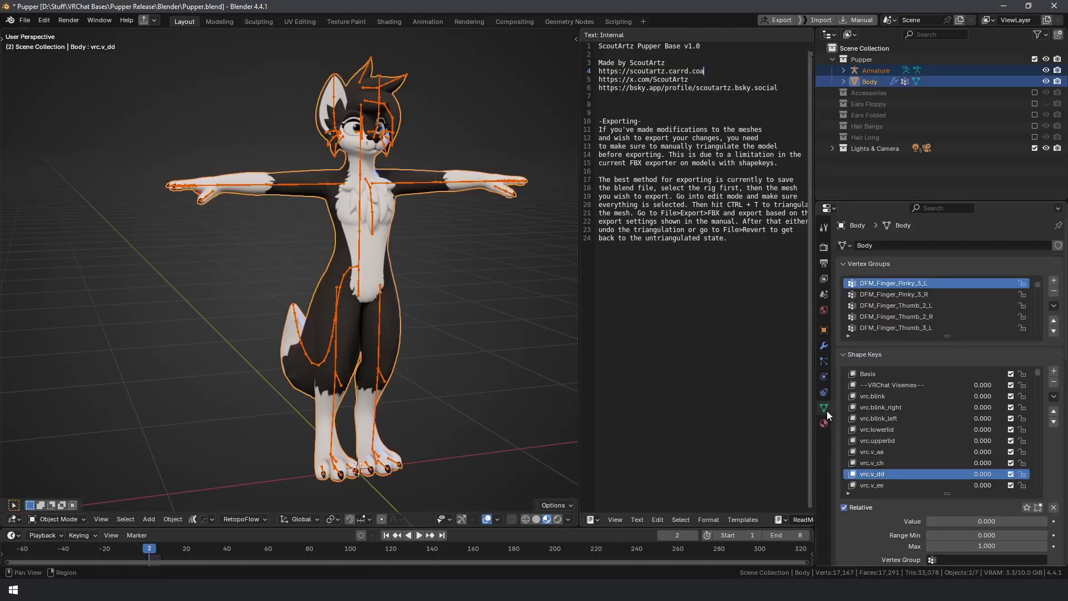
- Make the Basis shape key active, triangulate all faces of the Body mesh in Edit Mode and return to Object Mode
{"action": "left_click", "coordinate": [875, 375]}
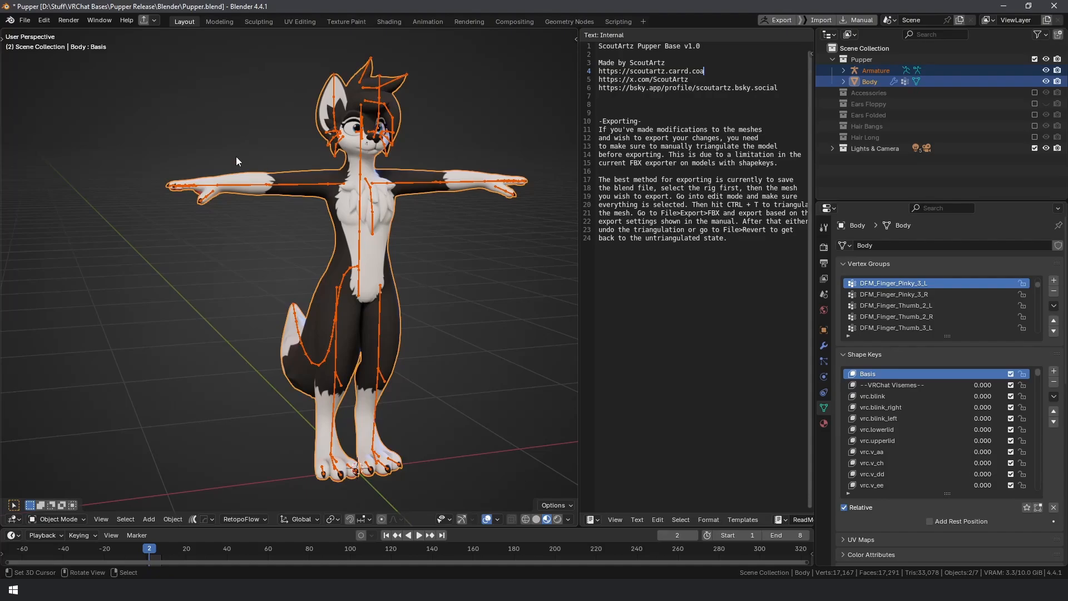
{"action": "left_click", "coordinate": [25, 20]}
{"action": "key", "text": "Tab"}
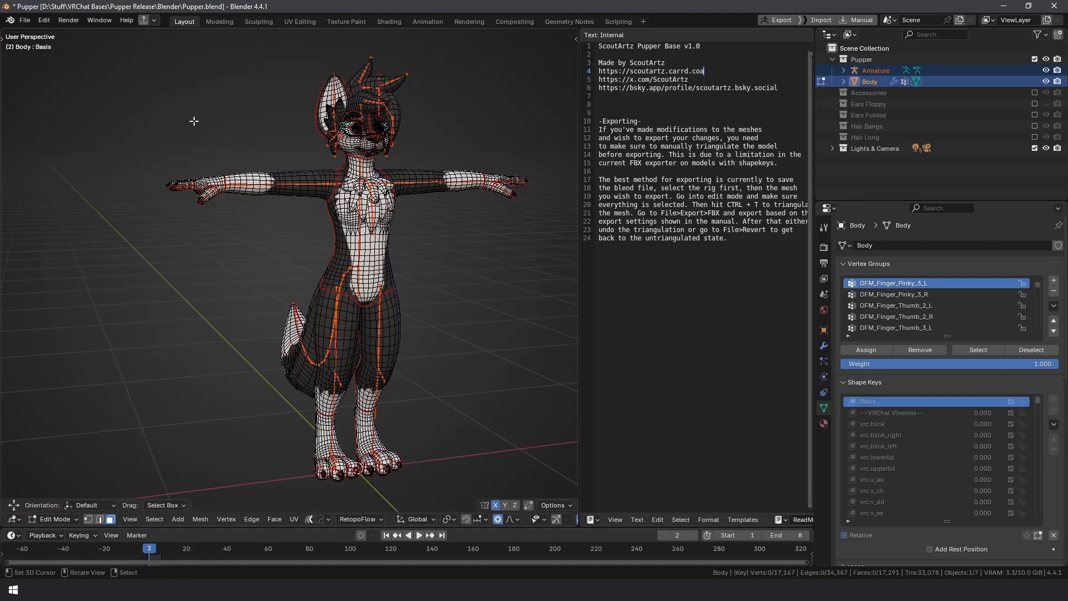
{"action": "key", "text": "a"}
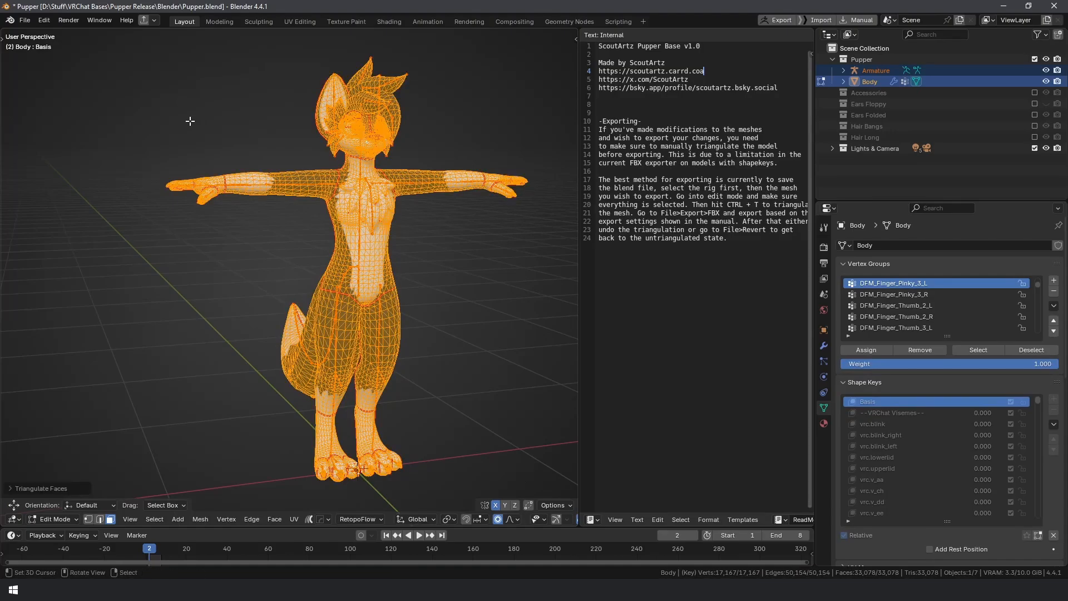
{"action": "key", "text": "Tab"}
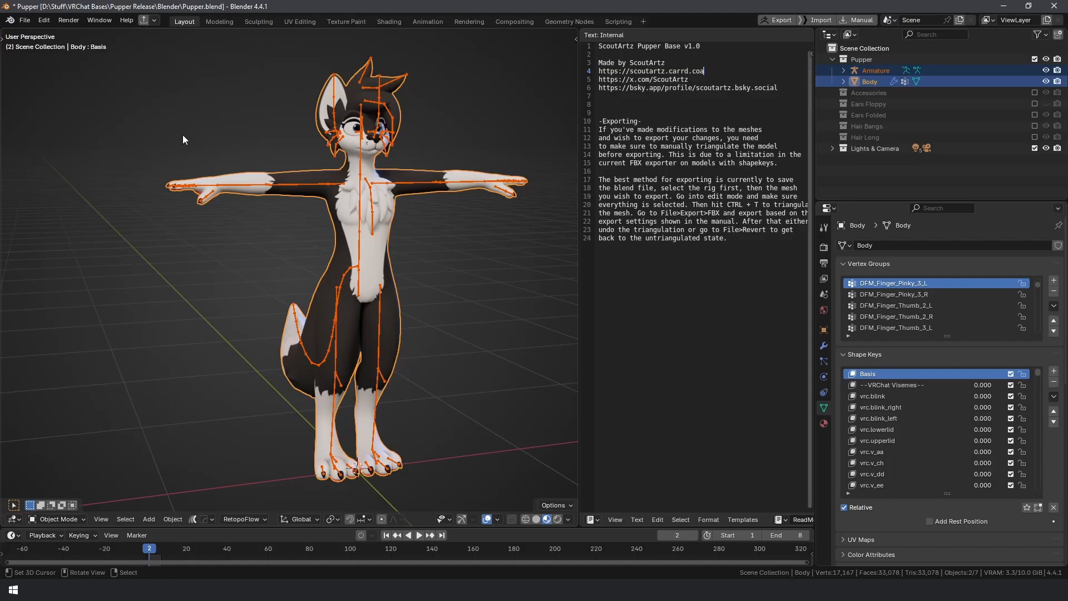
- Start an FBX export and choose the existing FBX_Pupper_01.fbx in My Pupper\Assets\Pupper\FBX as the file to overwrite
{"action": "left_click", "coordinate": [28, 22]}
{"action": "mouse_move", "coordinate": [70, 190]}
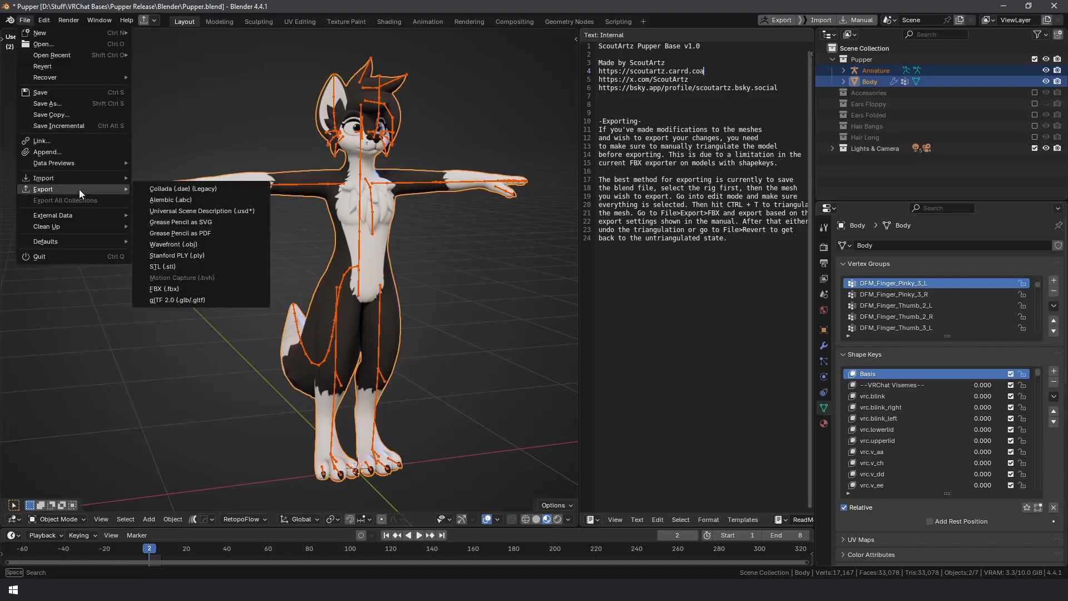
{"action": "left_click", "coordinate": [199, 287]}
{"action": "scroll", "coordinate": [359, 345], "scroll_direction": "down", "scroll_amount": 3}
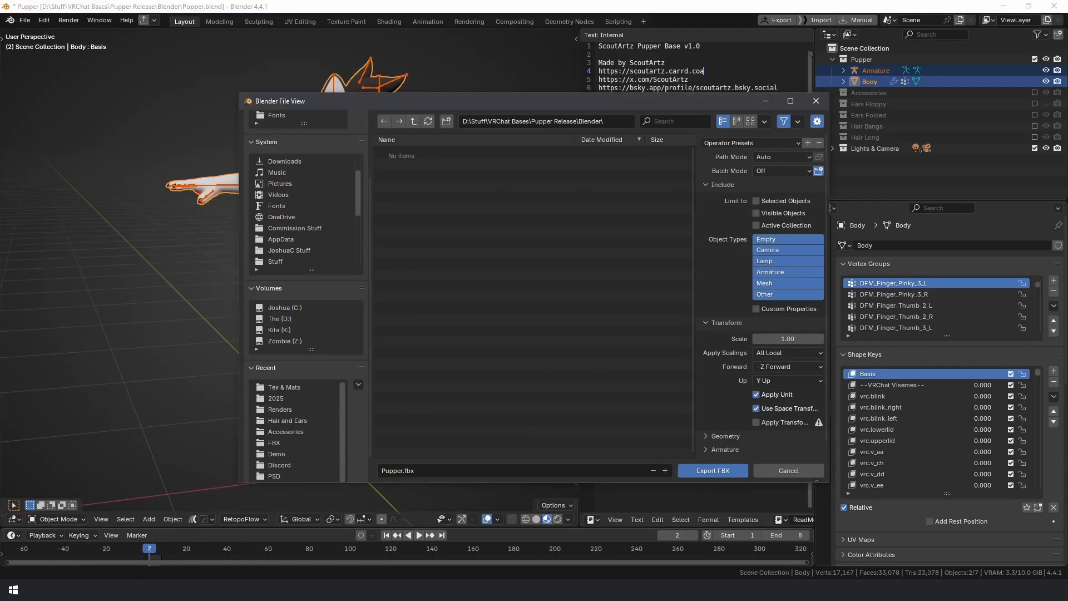
{"action": "left_click", "coordinate": [295, 388]}
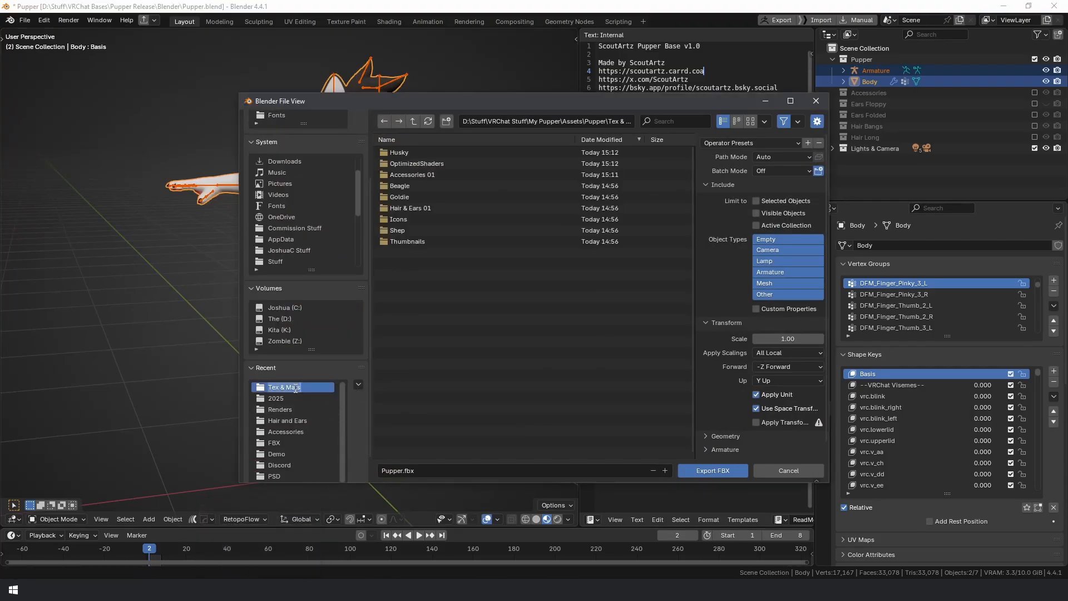
{"action": "left_click", "coordinate": [413, 122]}
{"action": "left_click", "coordinate": [412, 122]}
{"action": "left_click", "coordinate": [412, 122]}
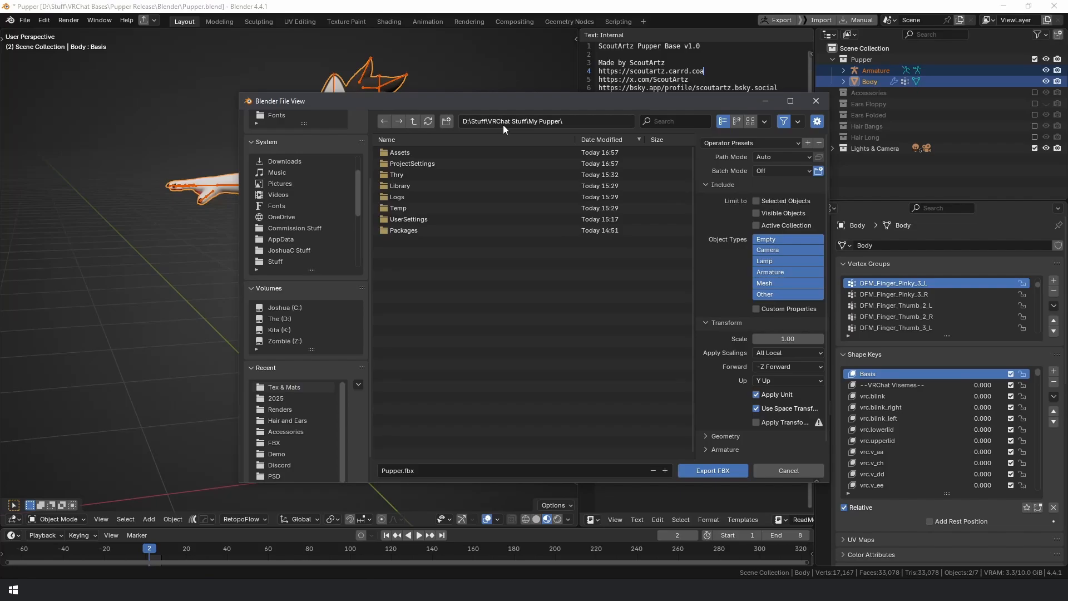
{"action": "double_click", "coordinate": [413, 152]}
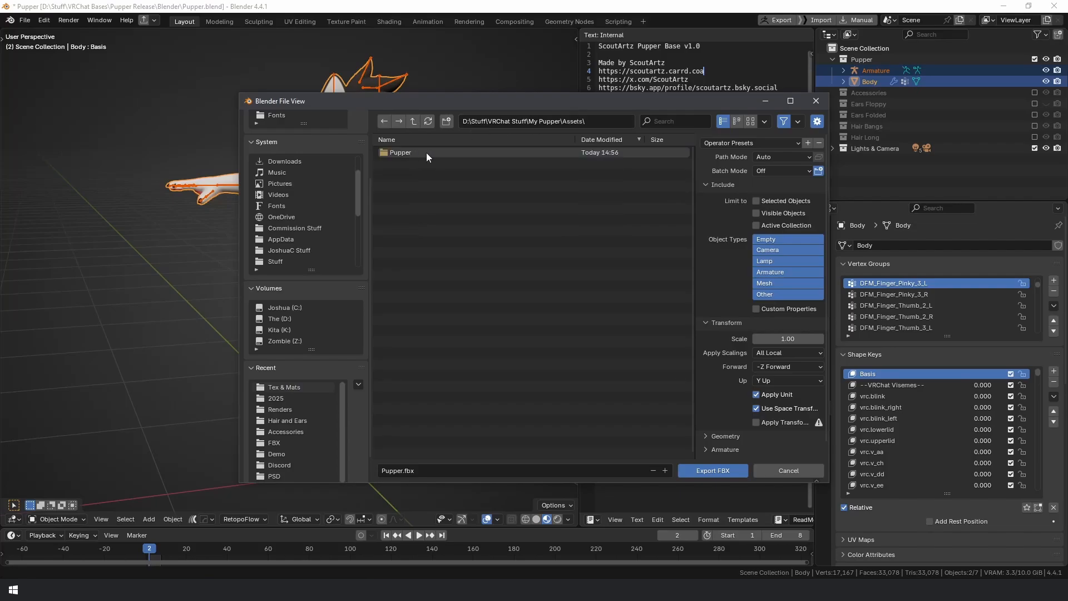
{"action": "double_click", "coordinate": [420, 152]}
{"action": "double_click", "coordinate": [406, 209]}
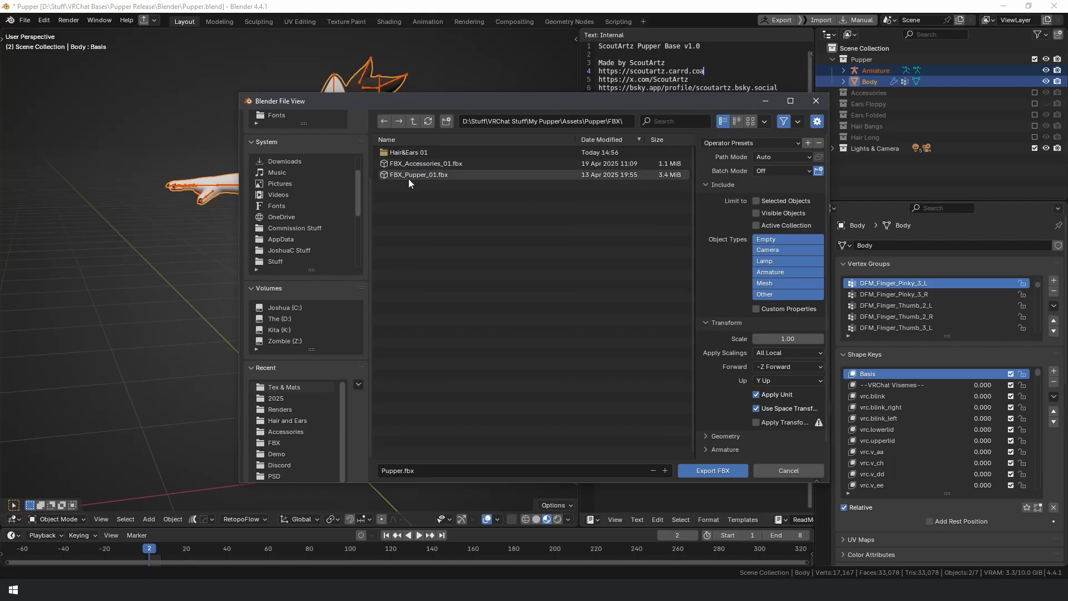
{"action": "left_click", "coordinate": [408, 174]}
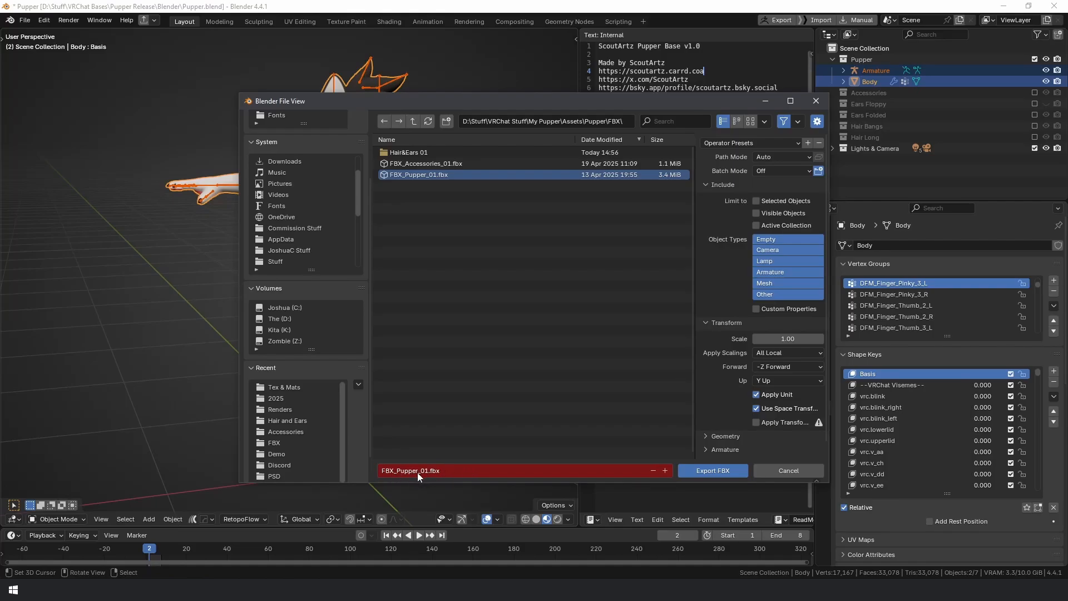
- Apply the VRChat operator preset to the FBX export and review its transform, geometry and armature settings
{"action": "left_click", "coordinate": [765, 144]}
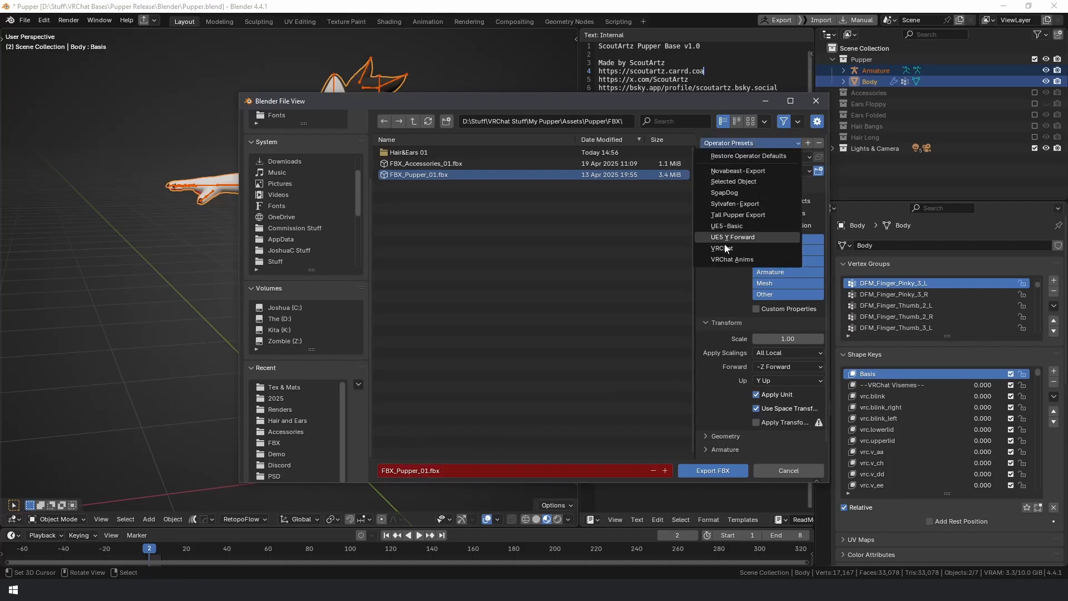
{"action": "left_click", "coordinate": [730, 252]}
{"action": "scroll", "coordinate": [741, 246], "scroll_direction": "down", "scroll_amount": 1}
{"action": "left_click", "coordinate": [707, 423]}
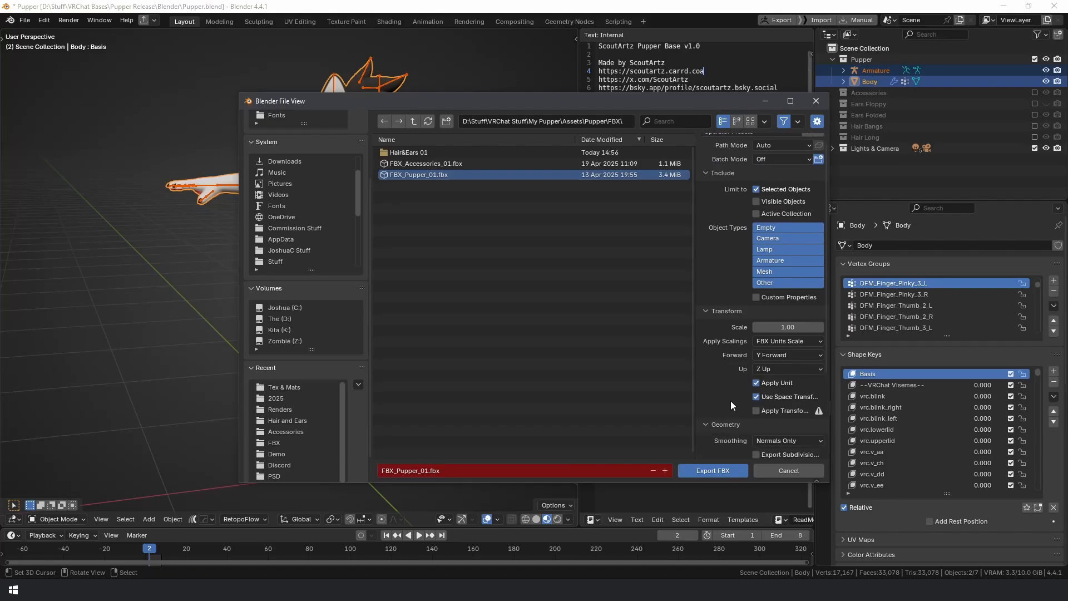
{"action": "scroll", "coordinate": [730, 400], "scroll_direction": "down", "scroll_amount": 5}
{"action": "left_click", "coordinate": [706, 439]}
{"action": "scroll", "coordinate": [706, 439], "scroll_direction": "down", "scroll_amount": 6}
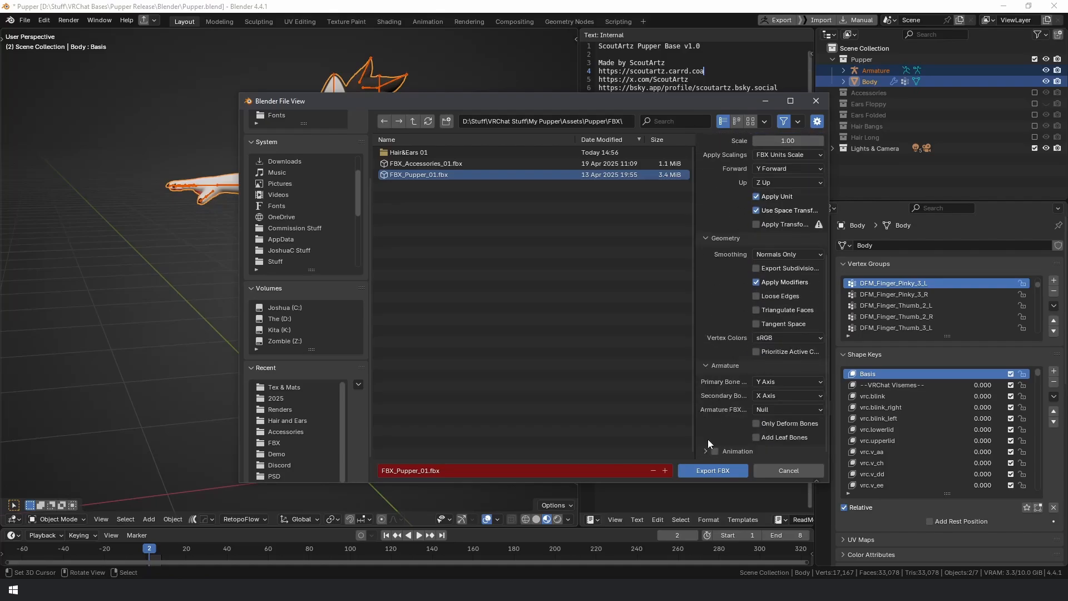
{"action": "scroll", "coordinate": [735, 396], "scroll_direction": "up", "scroll_amount": 10}
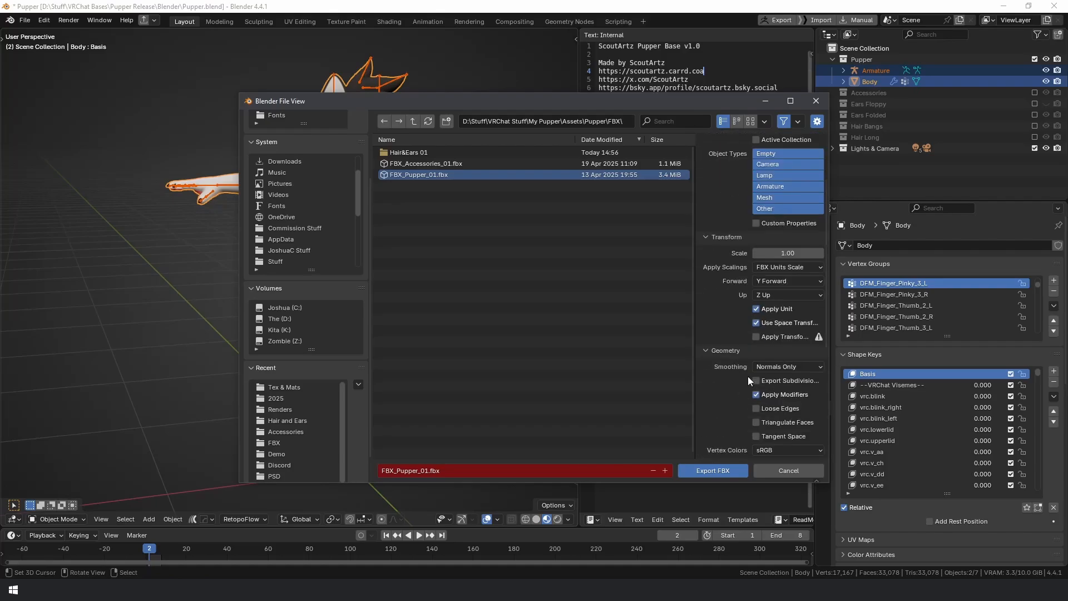
- Check the reference image ExportSettings.png in the Pupper Release folder, return to Blender and export the FBX over FBX_Pupper_01.fbx
{"action": "left_click", "coordinate": [260, 589]}
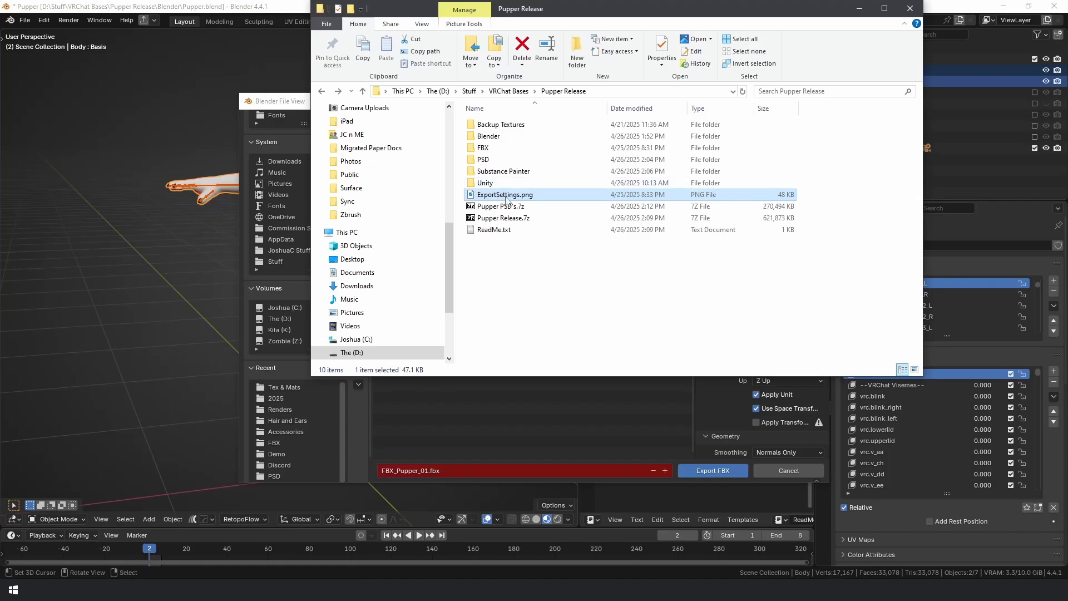
{"action": "double_click", "coordinate": [505, 202]}
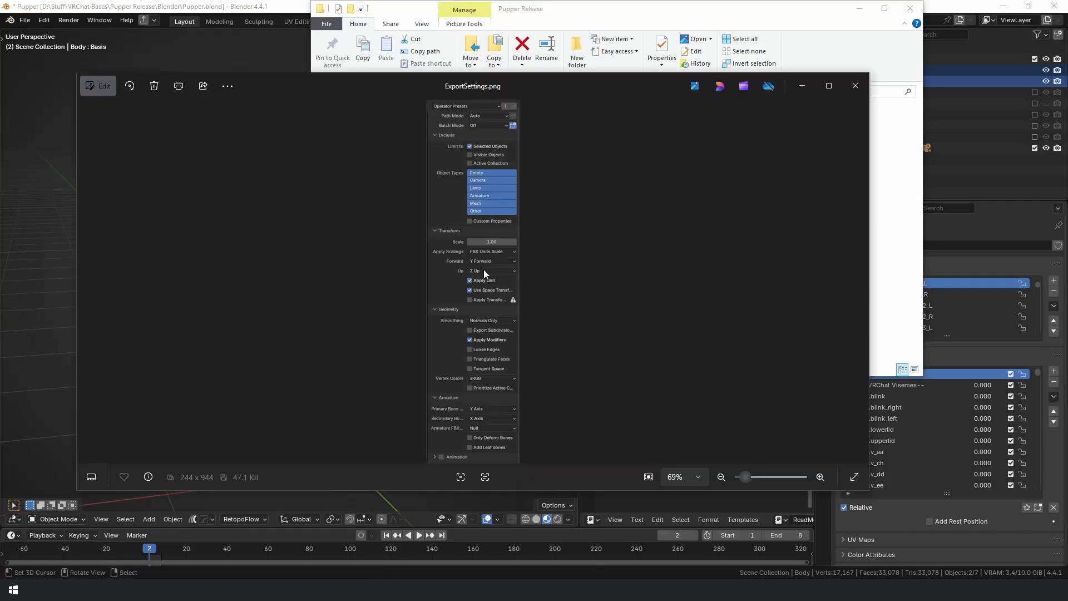
{"action": "left_click", "coordinate": [855, 85]}
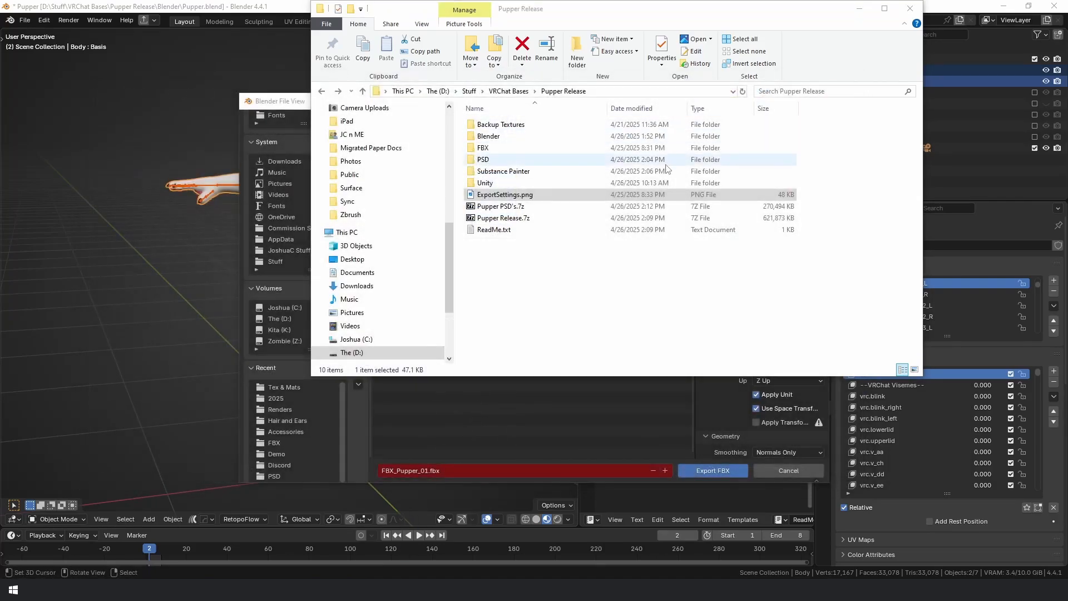
{"action": "left_click", "coordinate": [516, 433]}
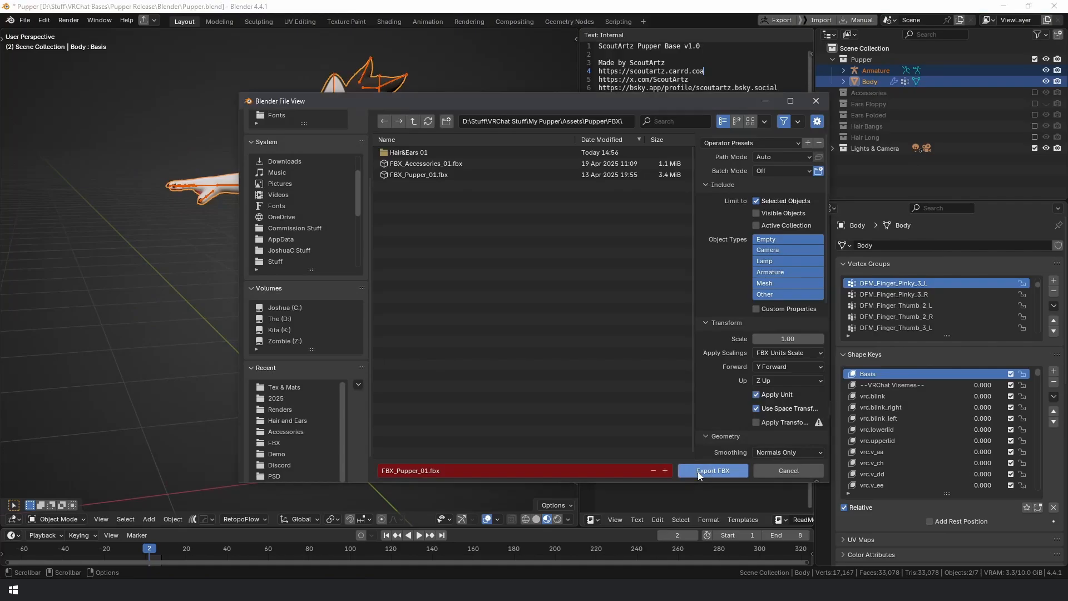
{"action": "left_click", "coordinate": [697, 470]}
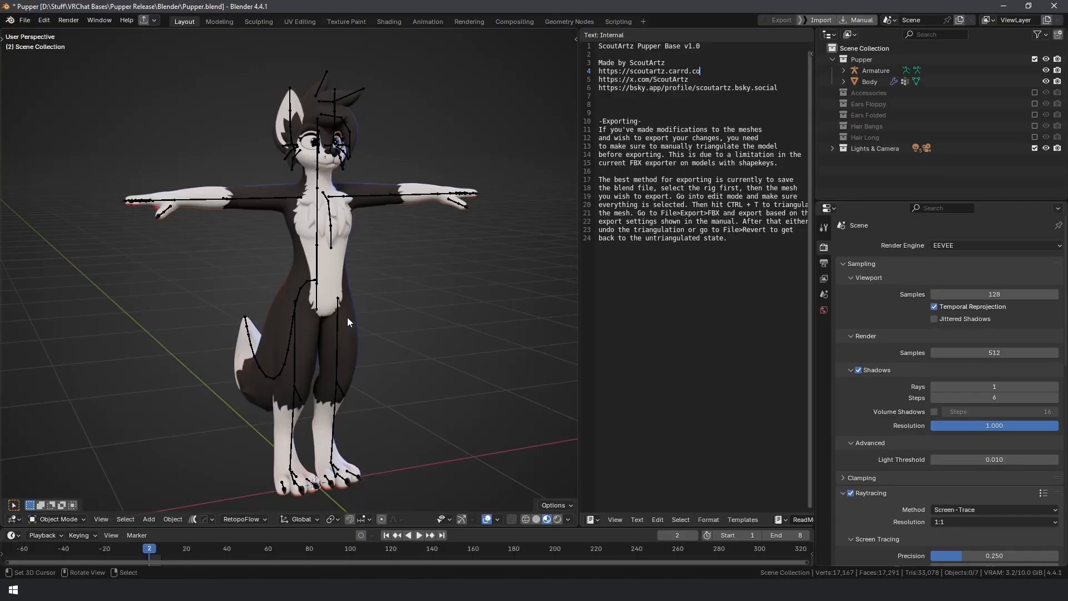
- Revert the Blender file to its saved version to discard the triangulation
{"action": "left_click", "coordinate": [25, 20]}
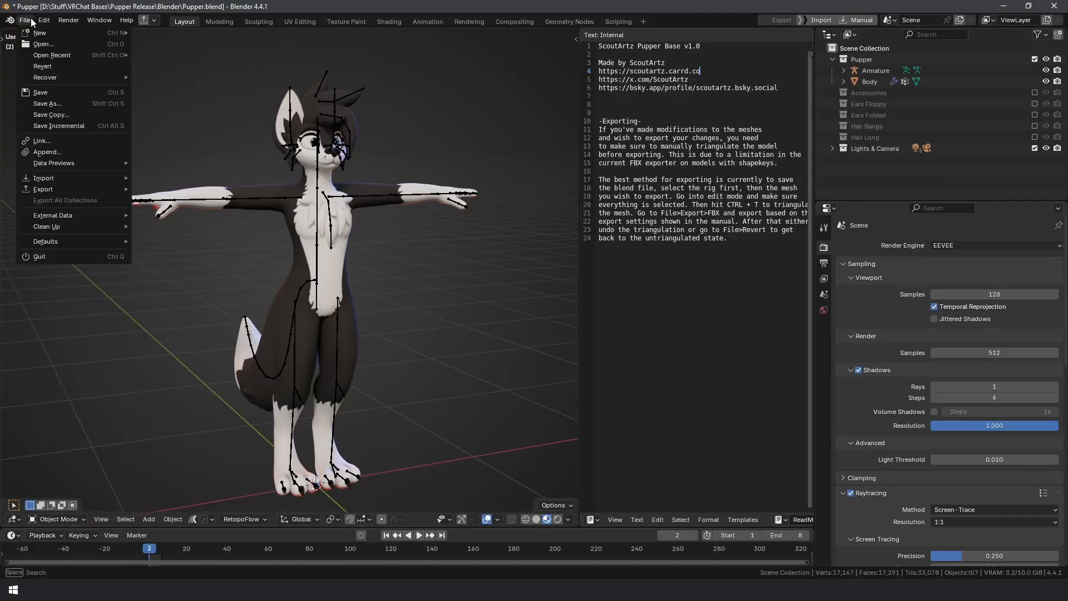
{"action": "left_click", "coordinate": [51, 67]}
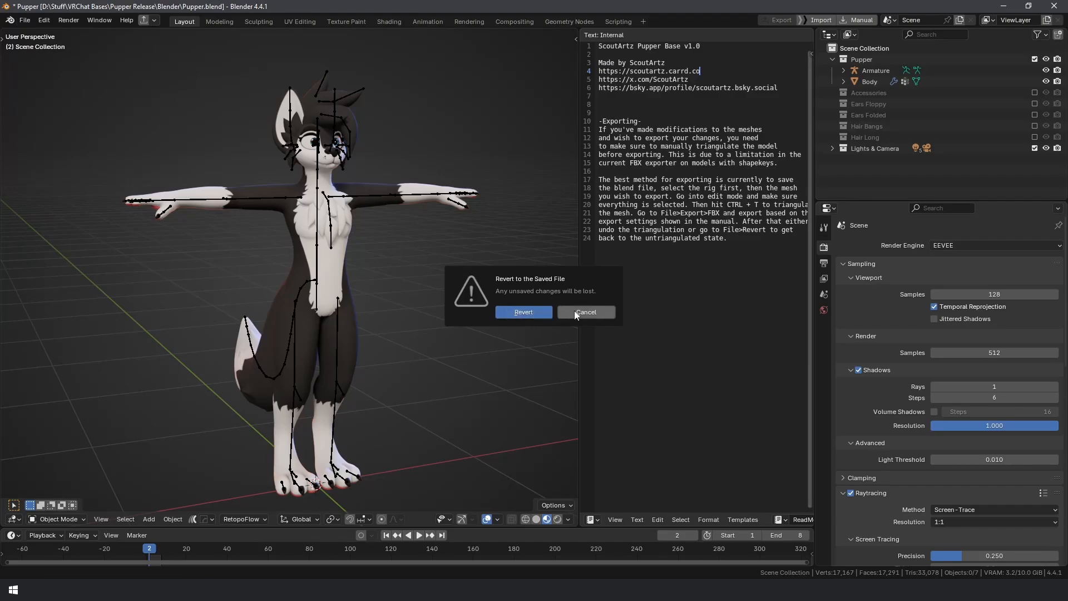
{"action": "left_click", "coordinate": [523, 311]}
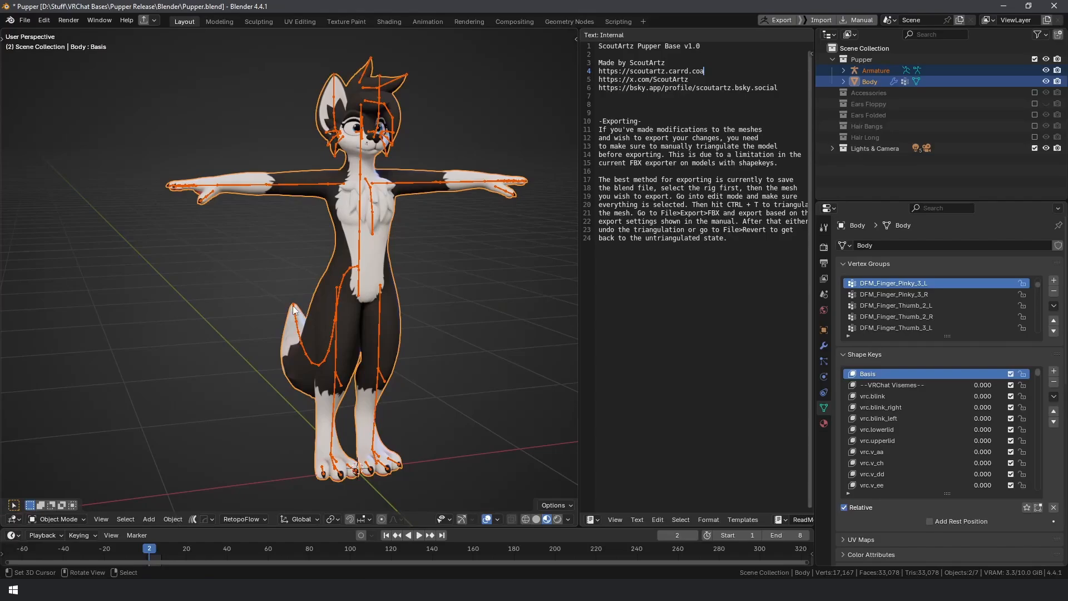